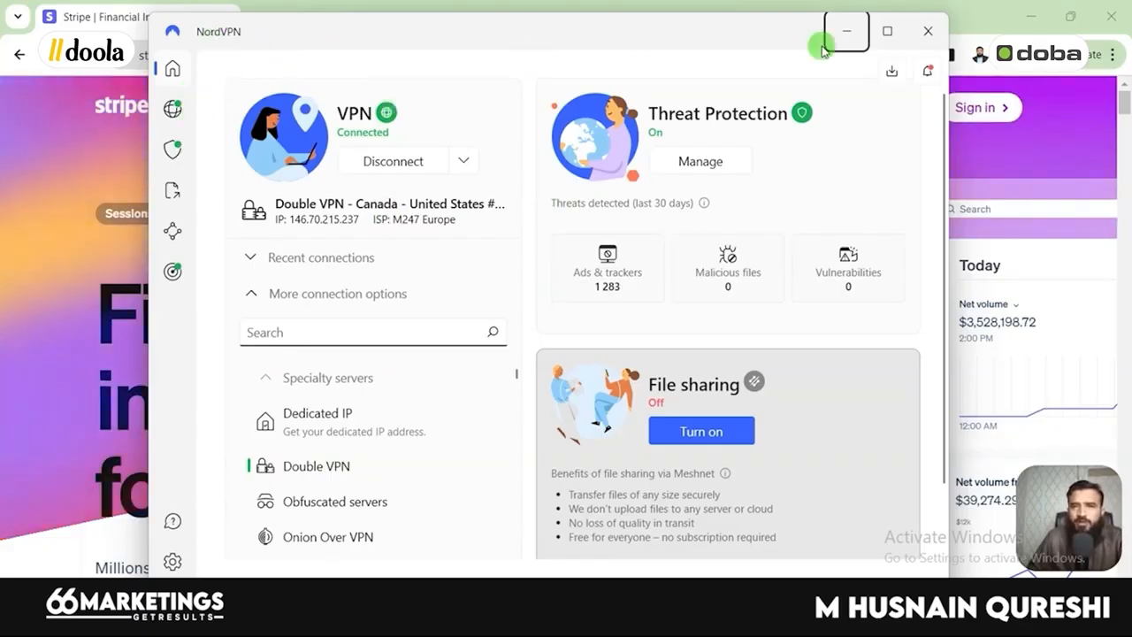
# Minimise the NordVPN window and go to the Stripe sign-in page from stripe.com
pyautogui.click(845, 32)
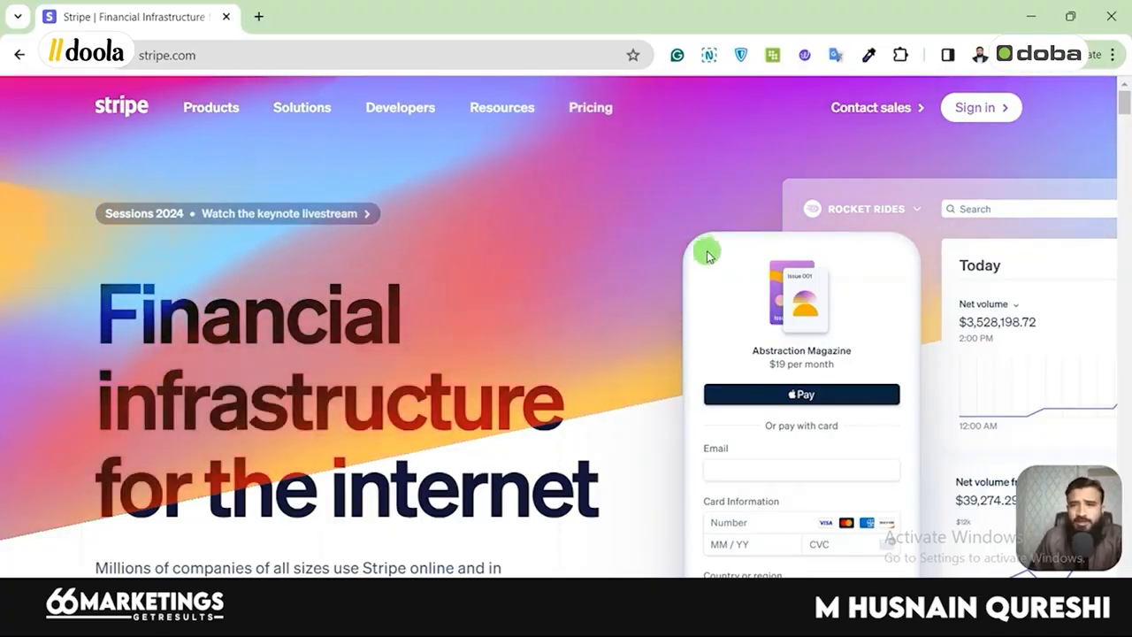
pyautogui.click(981, 110)
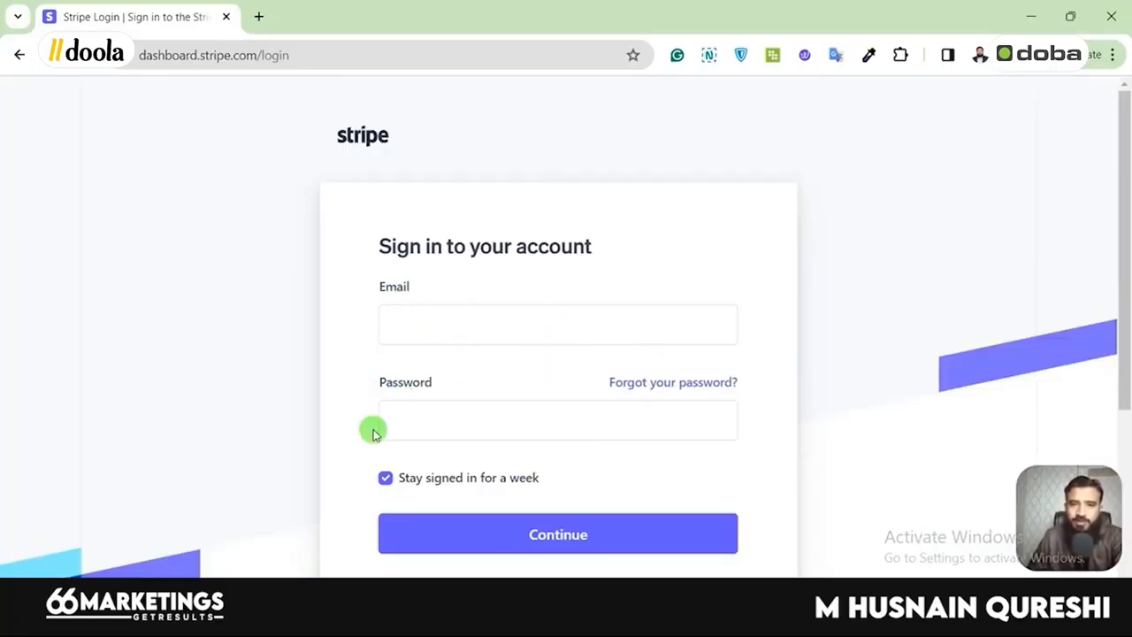
# Scroll down the Stripe login page and follow the Sign up link to registration
pyautogui.scroll(-2, 846, 280)
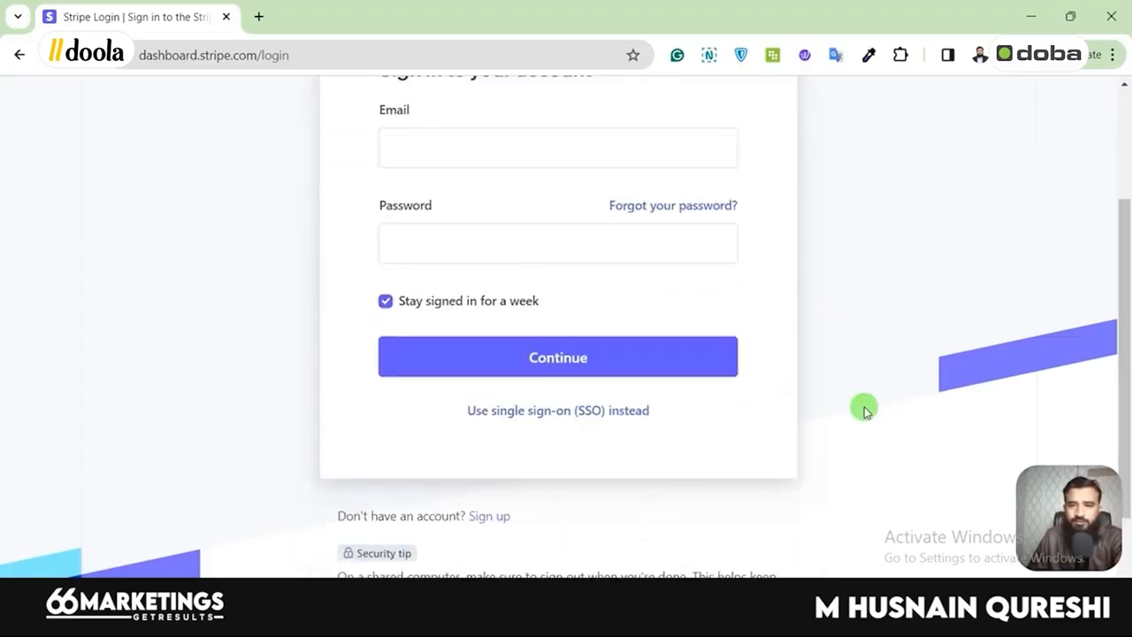
pyautogui.click(492, 521)
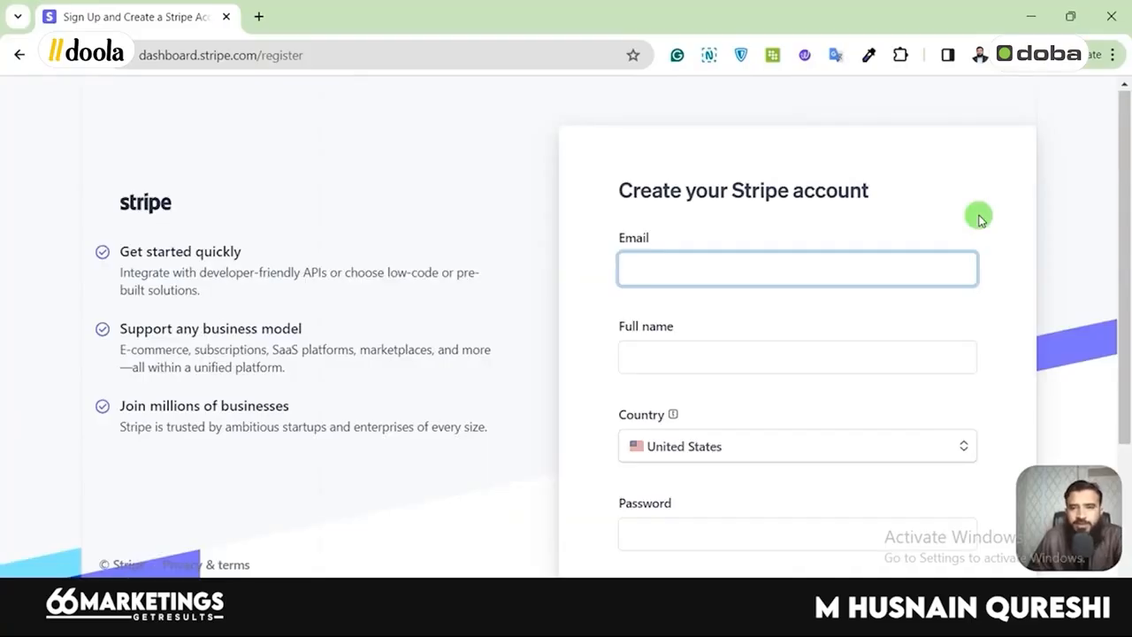
# Fill in email, full name, United States and password, and try submitting the sign-up form
pyautogui.scroll(-1, 978, 217)
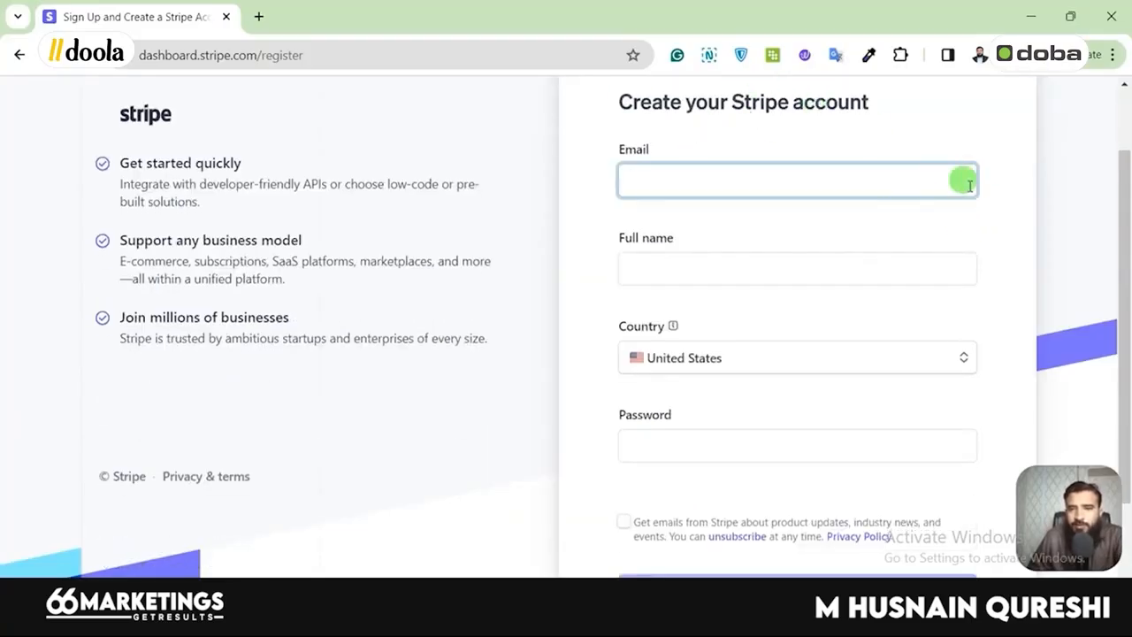
pyautogui.scroll(-1, 855, 219)
pyautogui.scroll(1, 778, 183)
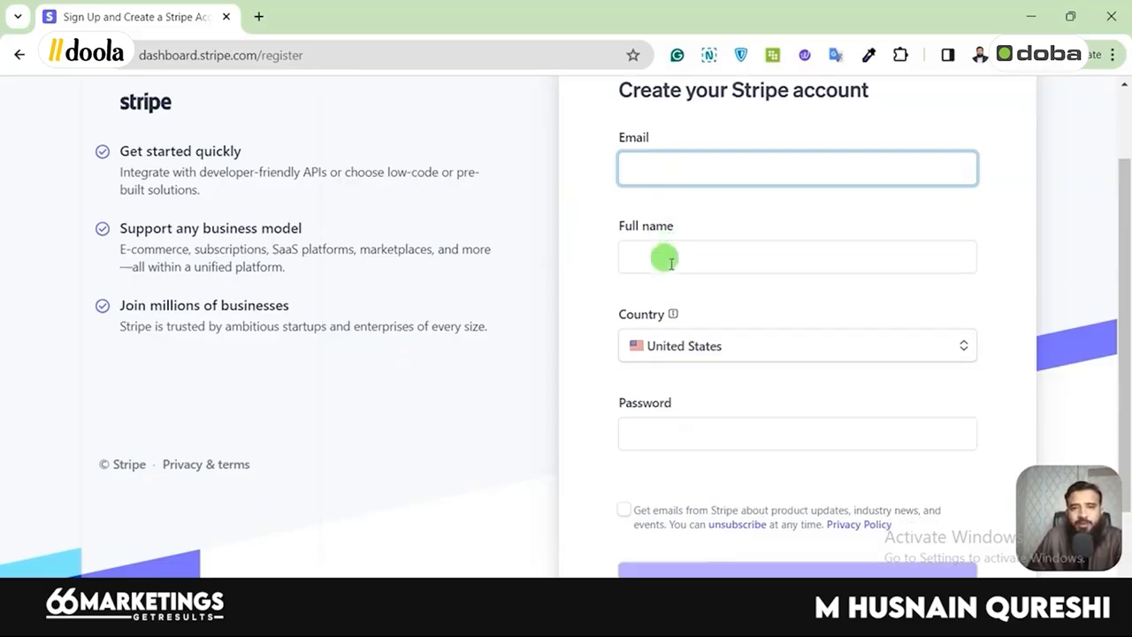
pyautogui.scroll(-1, 663, 257)
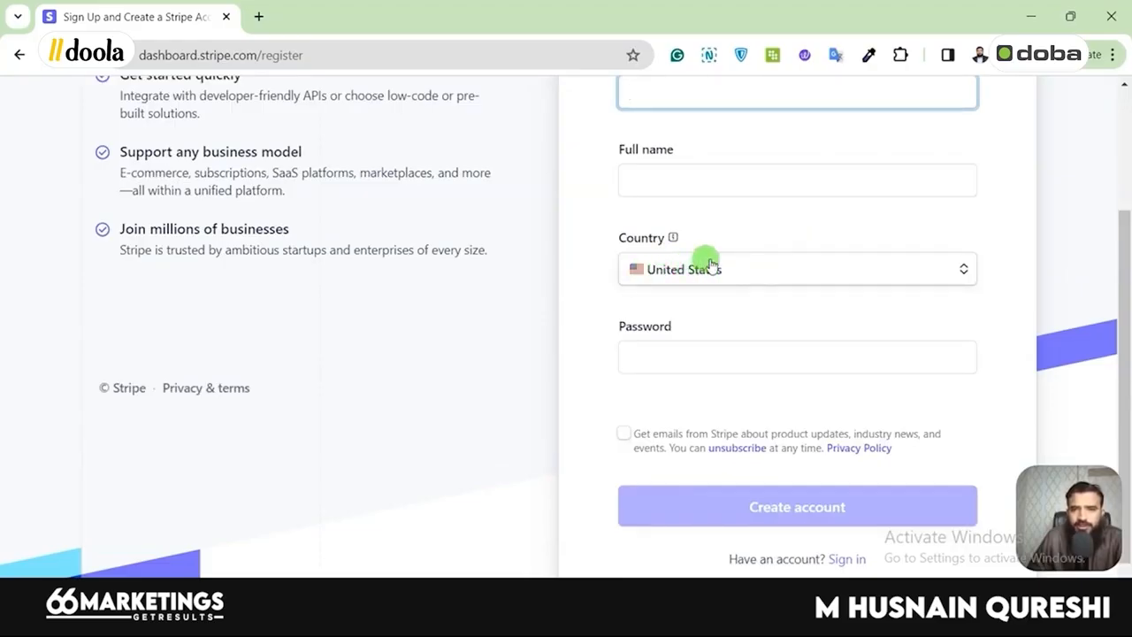
pyautogui.scroll(-1, 711, 265)
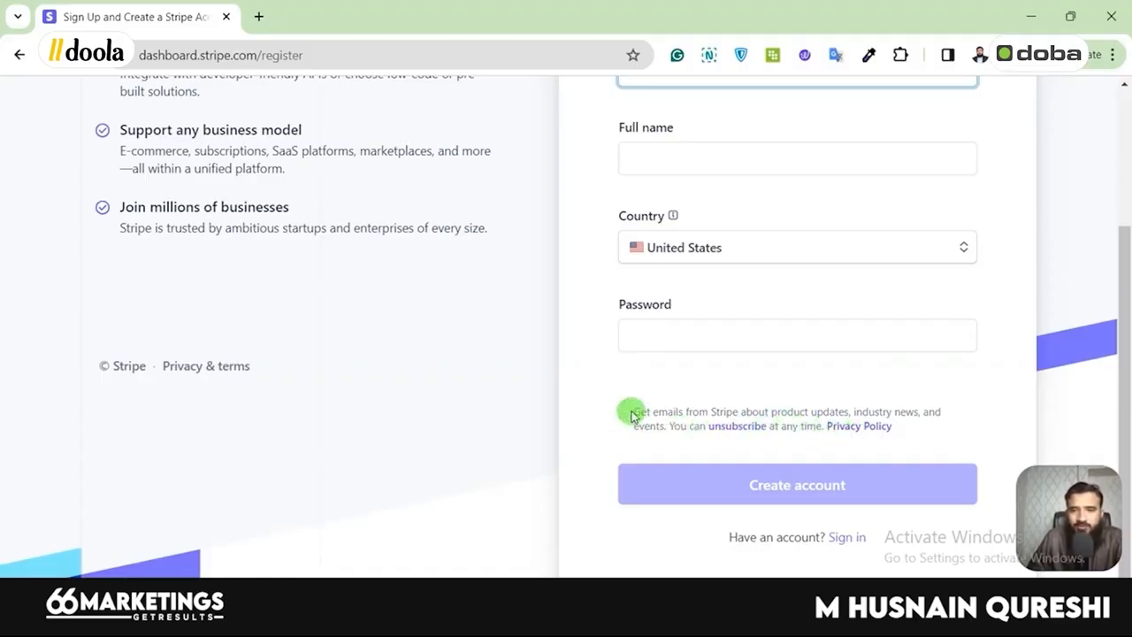
pyautogui.click(779, 485)
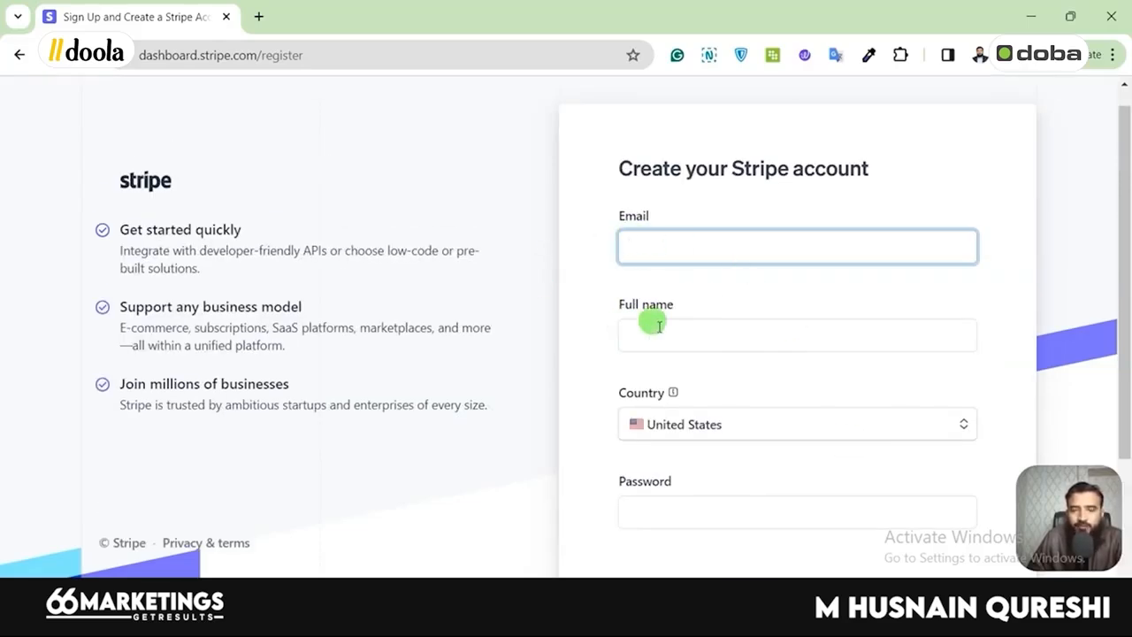
# Resubmit the sign-up form until Stripe accepts it and asks for email verification
pyautogui.scroll(-1, 658, 325)
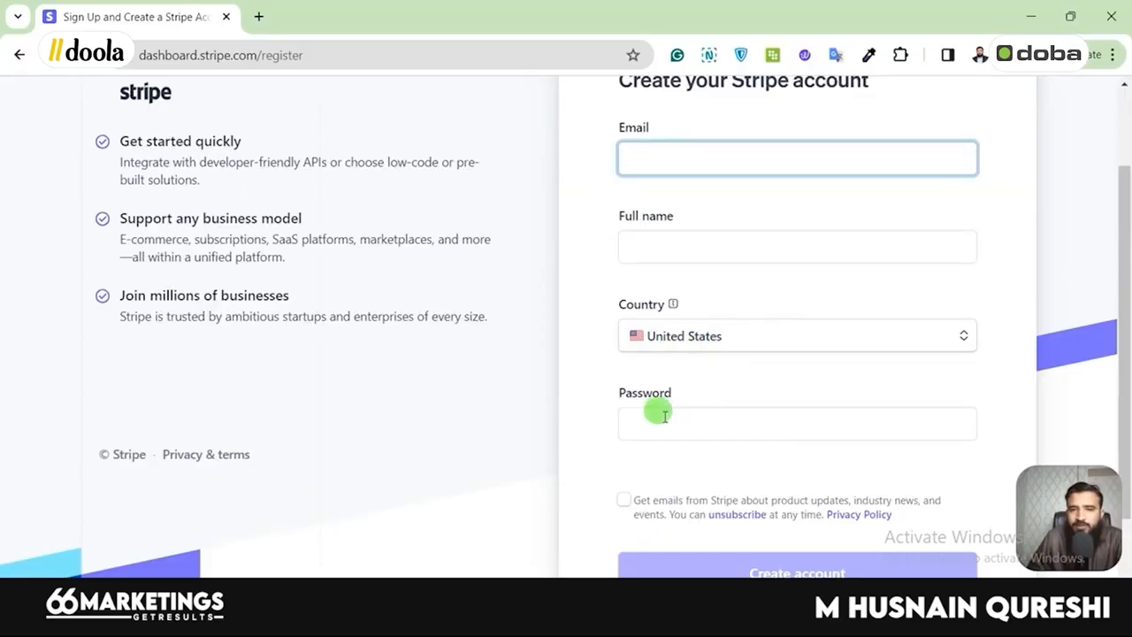
pyautogui.scroll(-1, 659, 416)
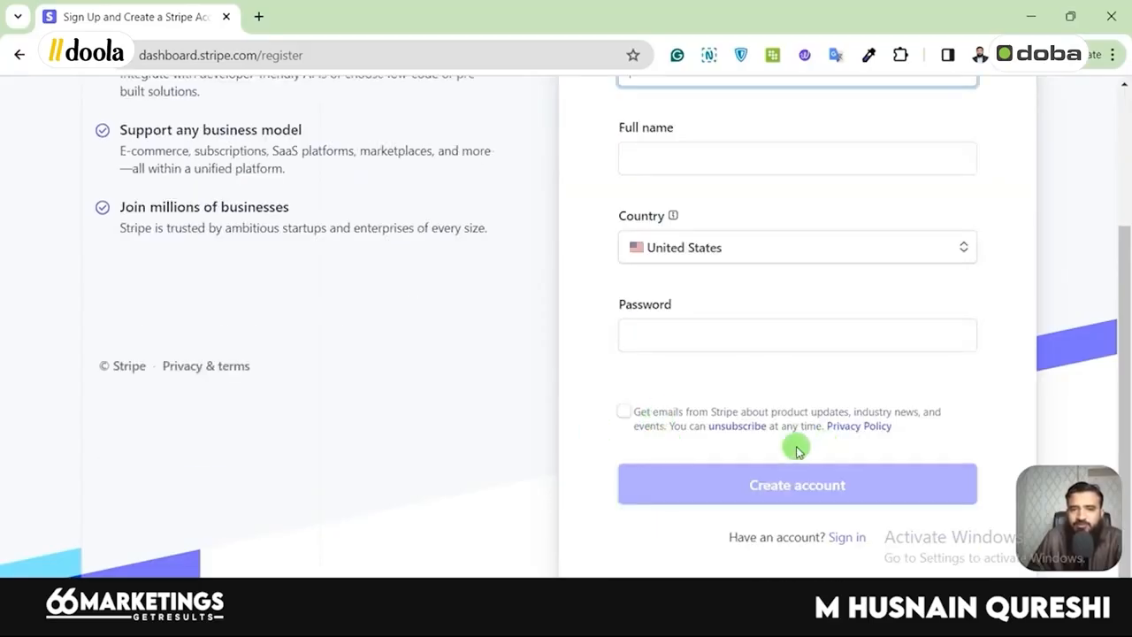
pyautogui.click(752, 482)
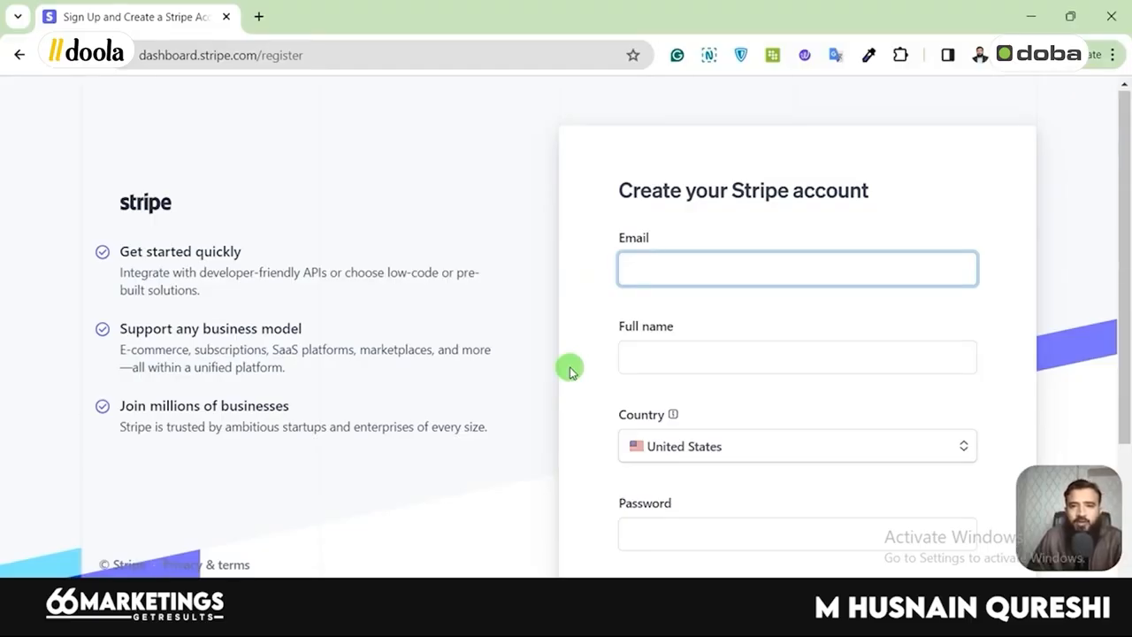
pyautogui.scroll(-1, 718, 332)
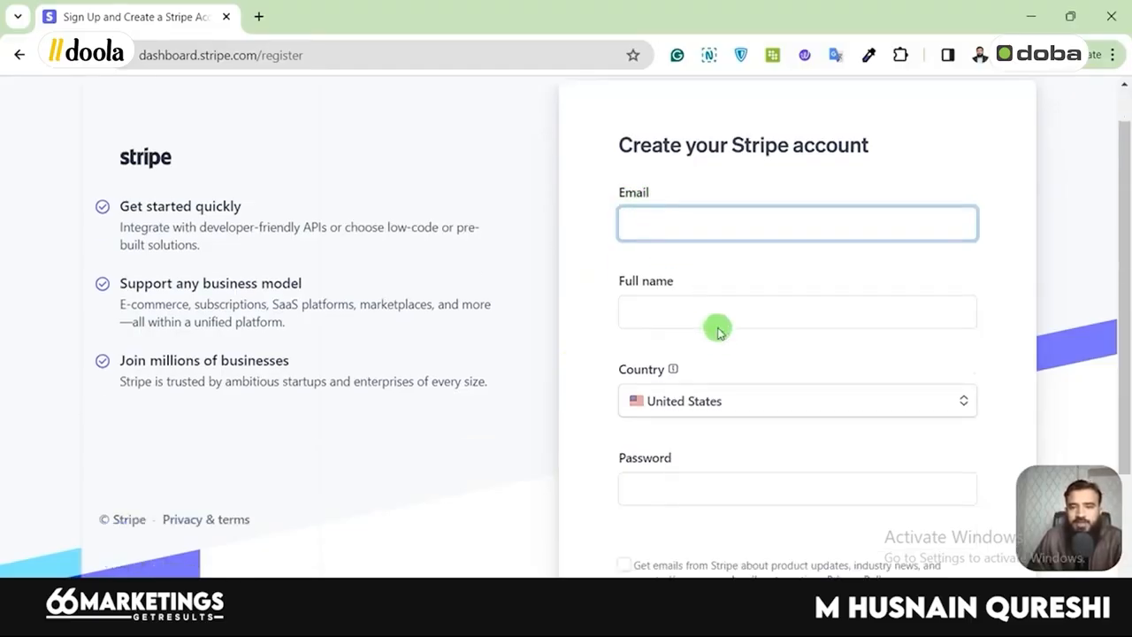
pyautogui.scroll(-3, 718, 331)
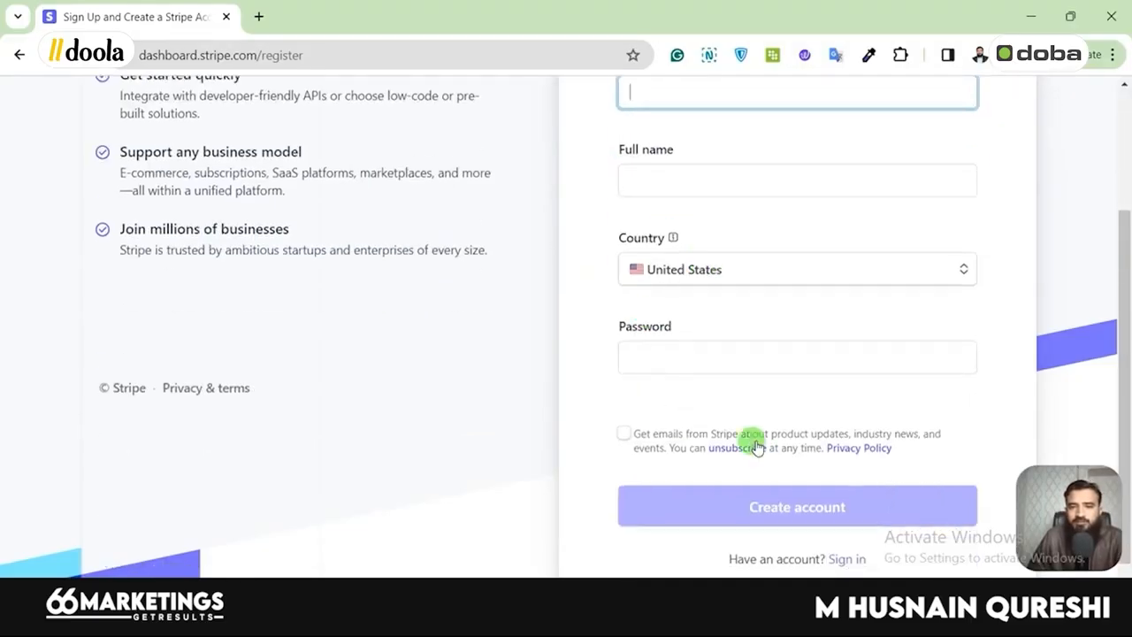
pyautogui.click(749, 507)
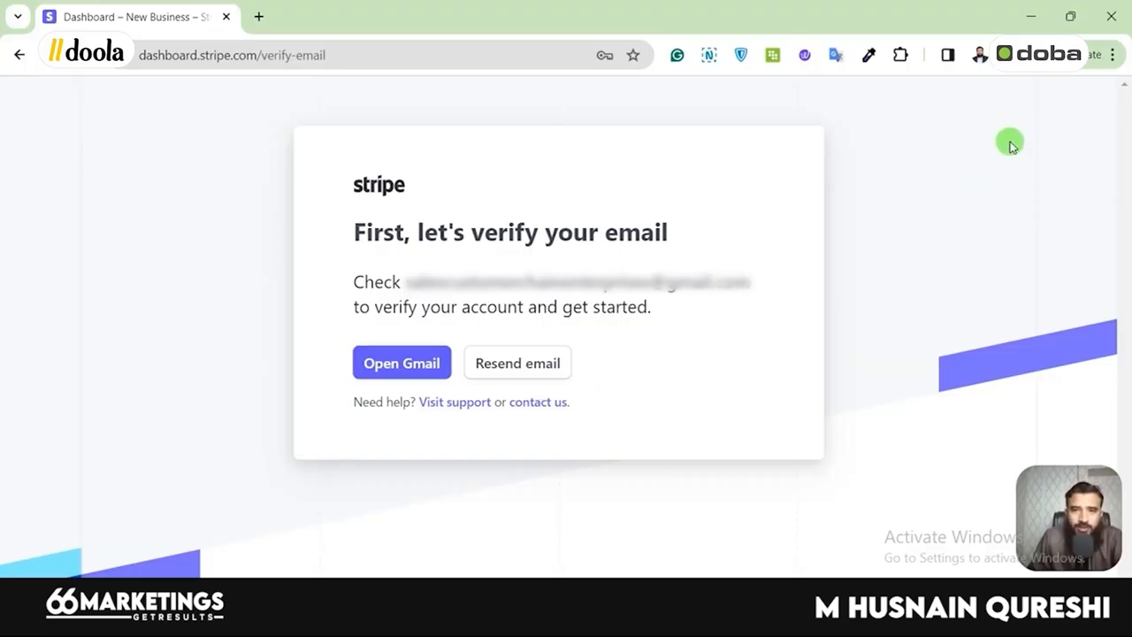
# Verify the email through the Stripe link in Gmail, then return to the verification tab
pyautogui.click(399, 366)
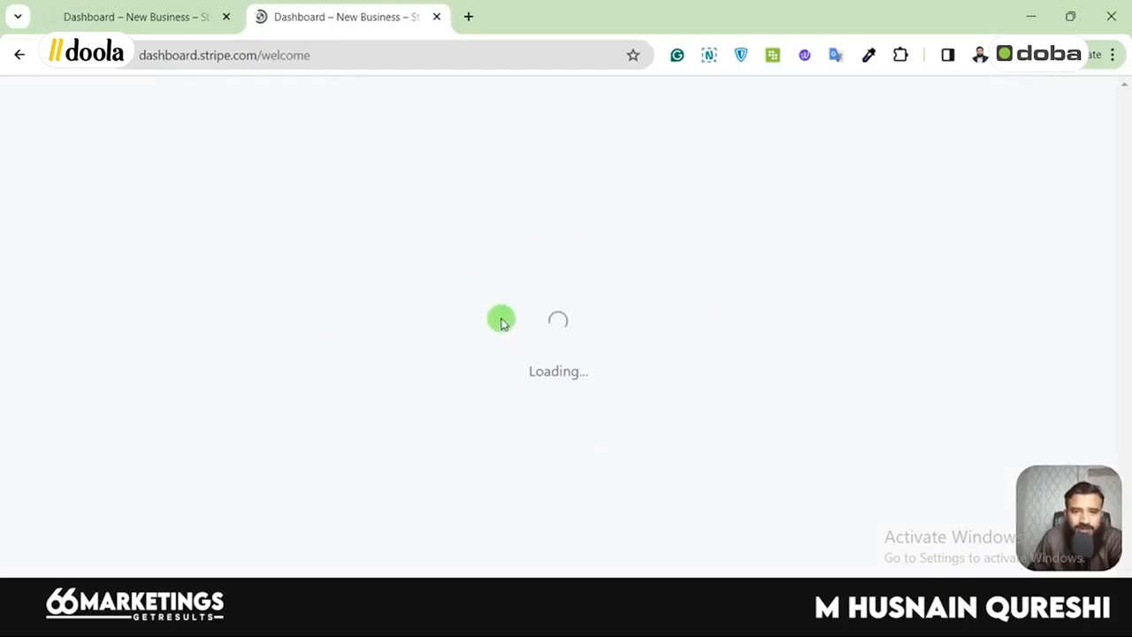
pyautogui.click(110, 16)
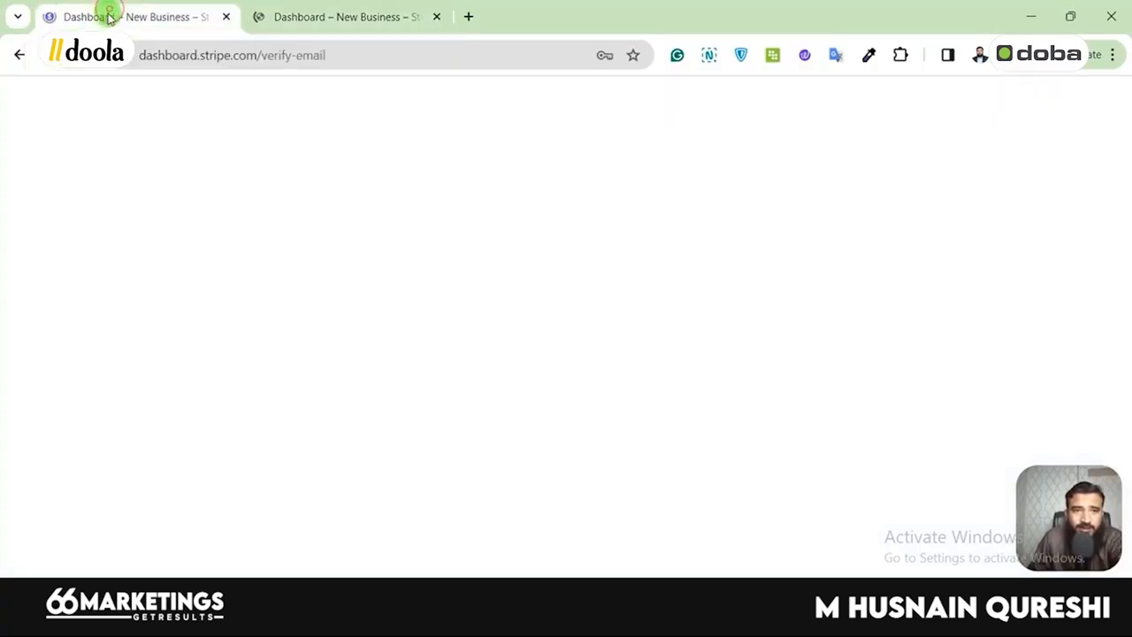
# Close the leftover Stripe home tab and start Complete your profile from the welcome page
pyautogui.click(327, 17)
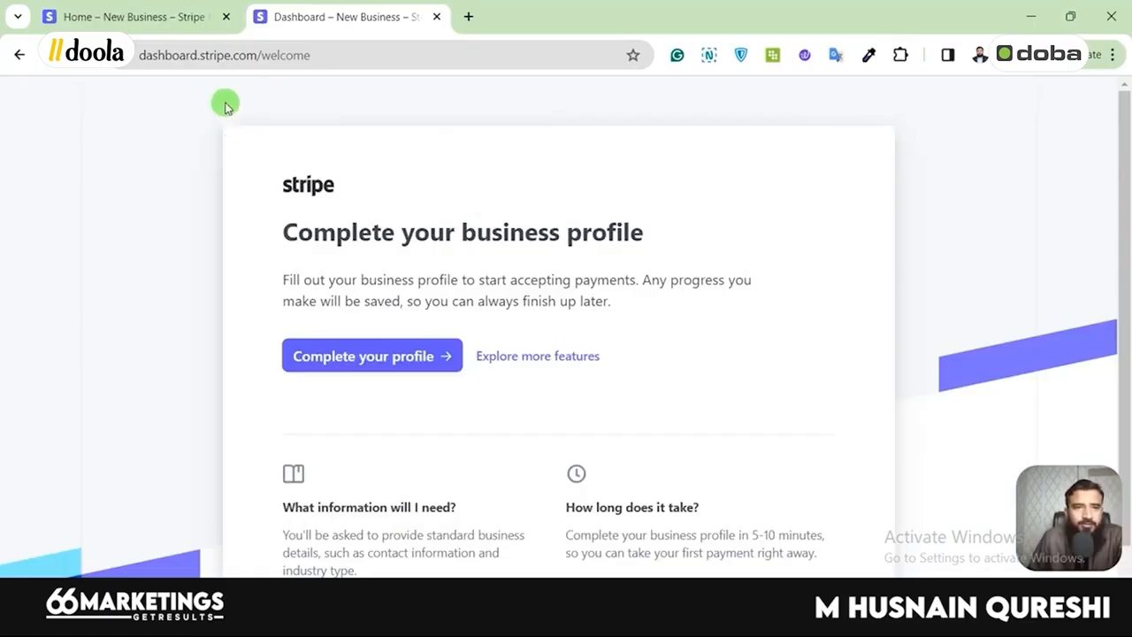
pyautogui.click(226, 16)
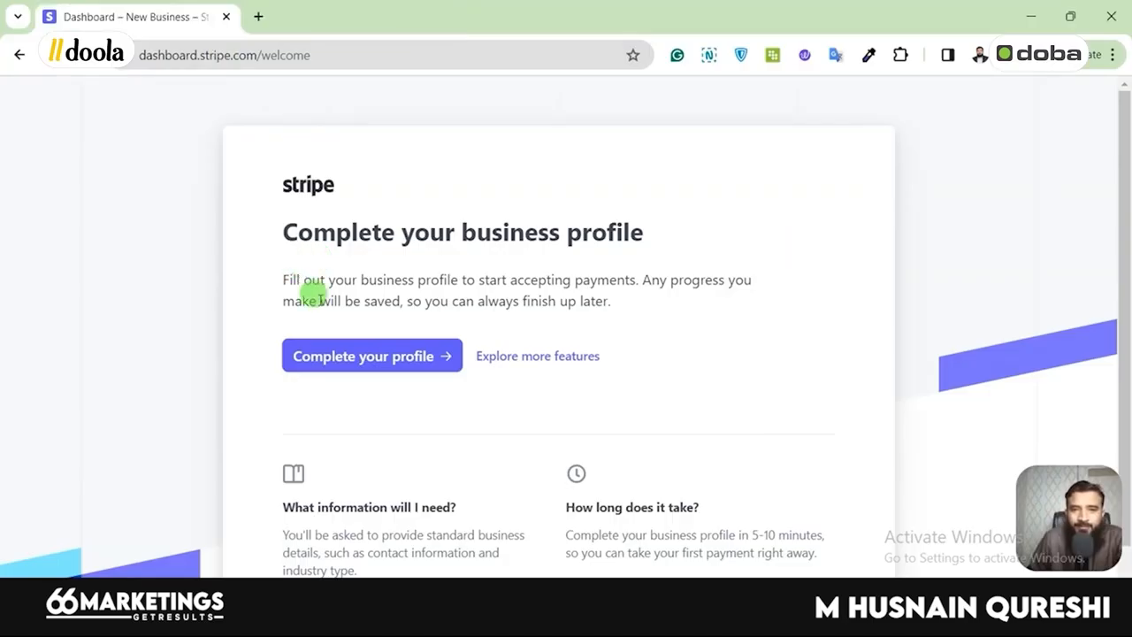
pyautogui.click(370, 366)
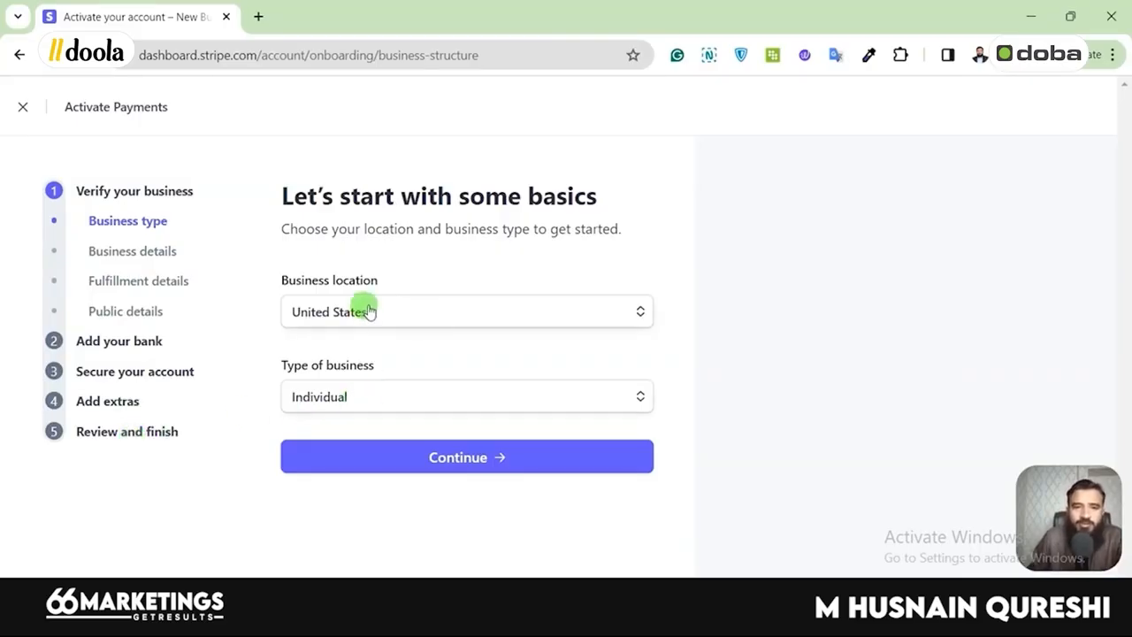
# Set Type of business to Company and keep Business structure as Sole proprietorship
pyautogui.moveTo(311, 375)
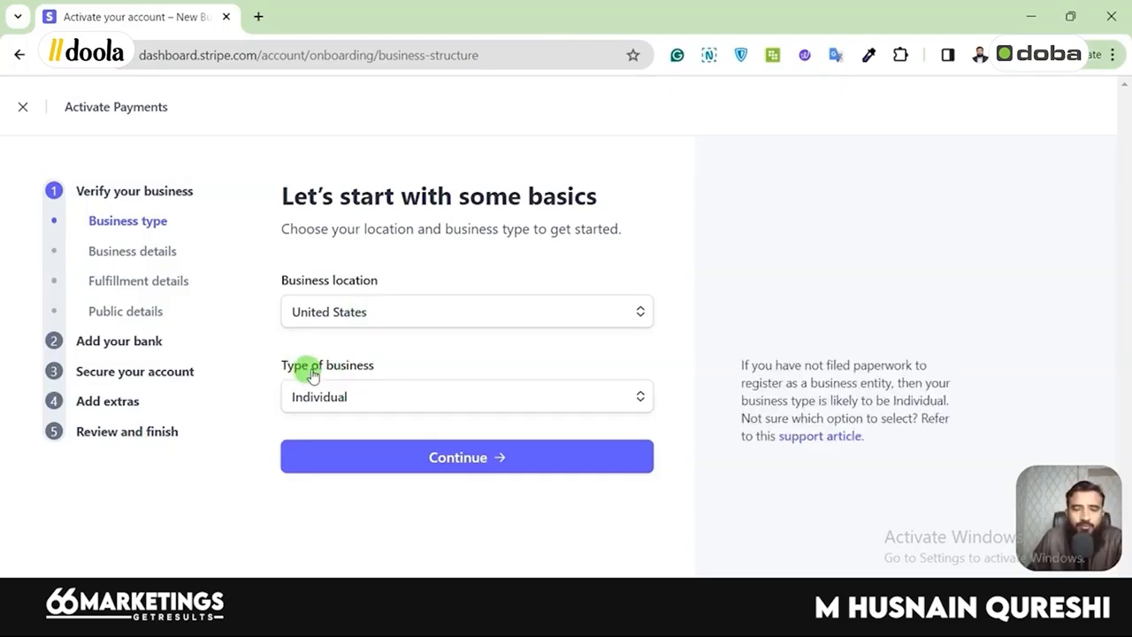
pyautogui.click(398, 398)
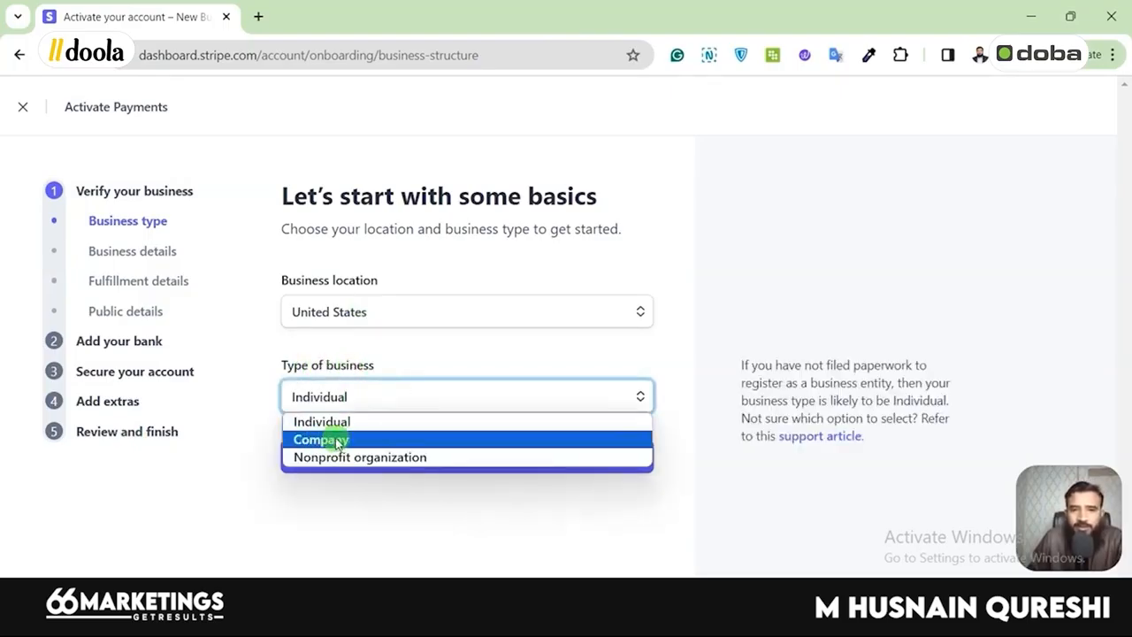
pyautogui.click(382, 441)
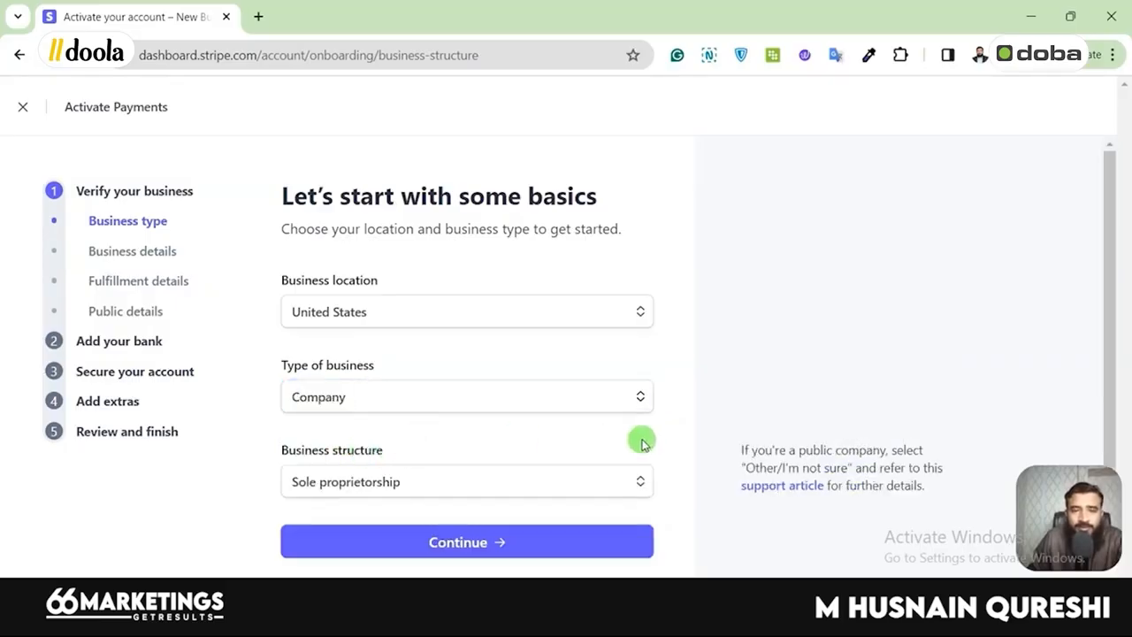
pyautogui.scroll(-1, 688, 400)
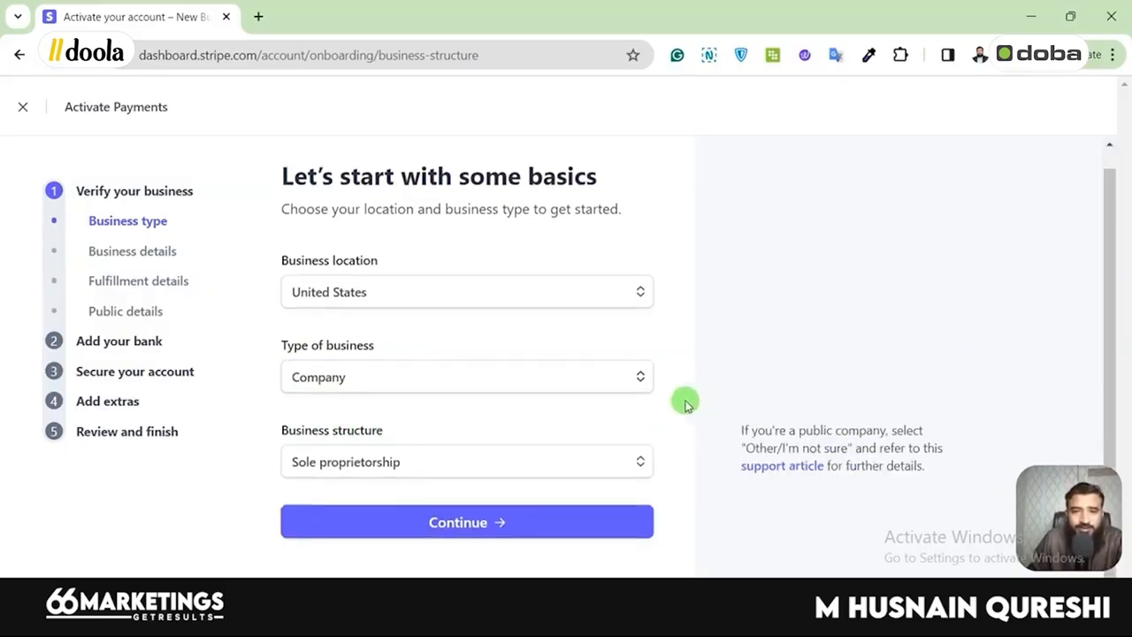
pyautogui.click(527, 465)
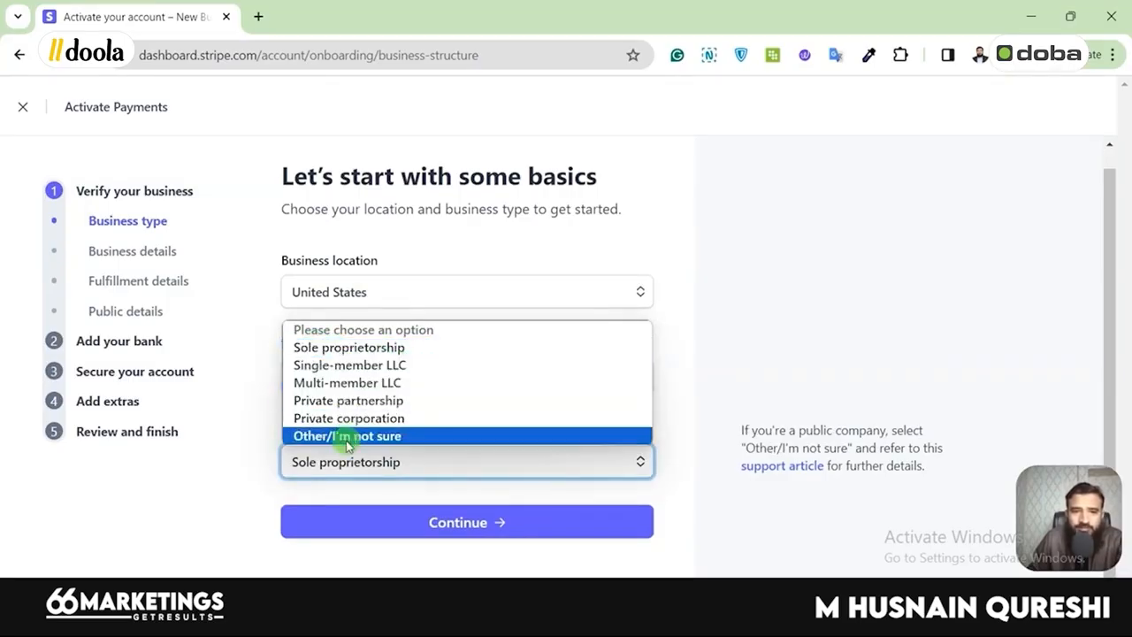
pyautogui.click(329, 348)
# Submit the business location and type to continue onboarding
pyautogui.click(691, 428)
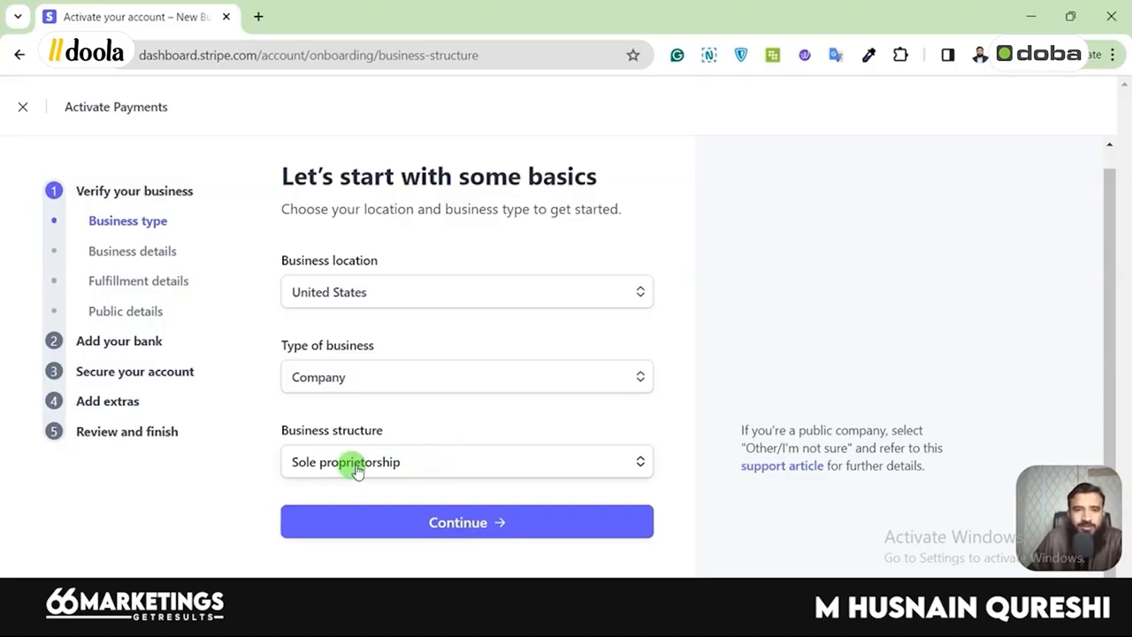
pyautogui.click(401, 527)
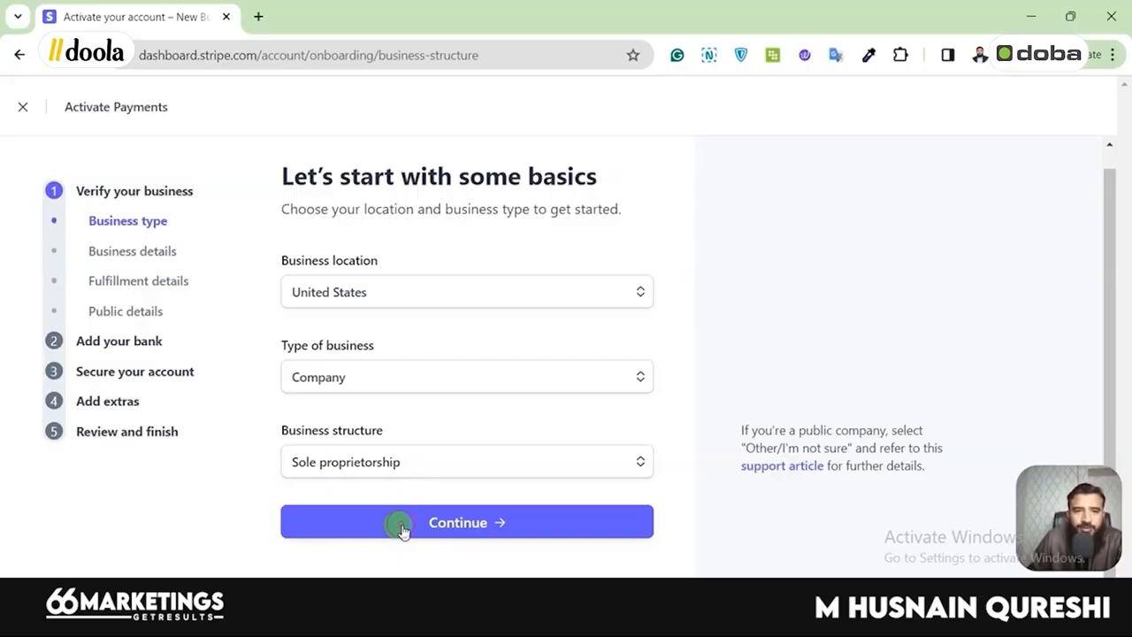
pyautogui.click(426, 520)
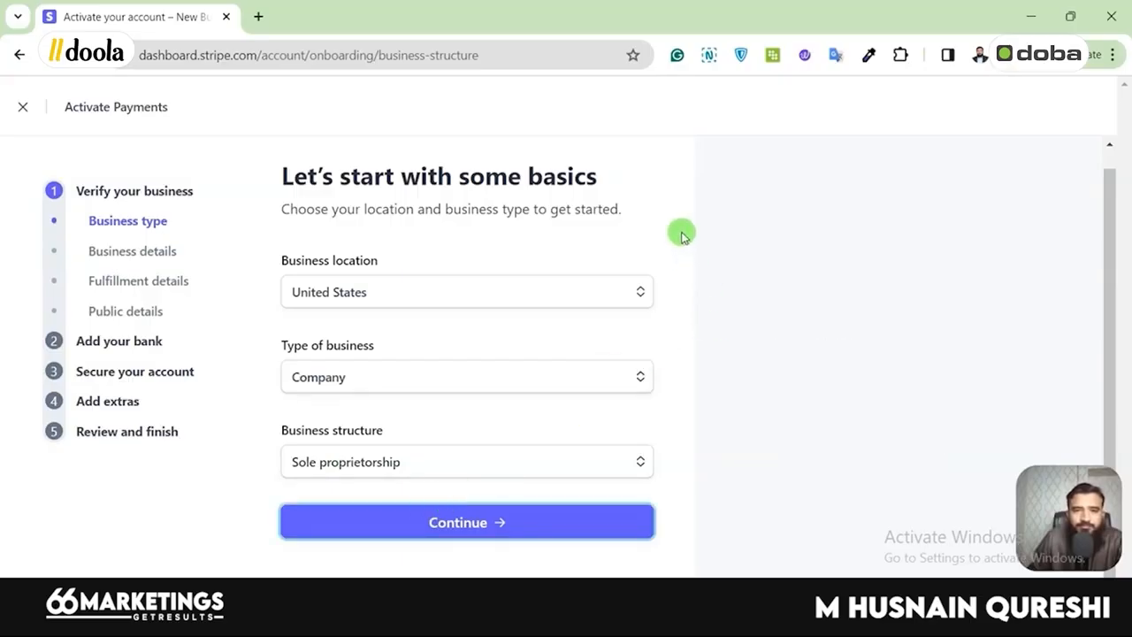
pyautogui.click(492, 522)
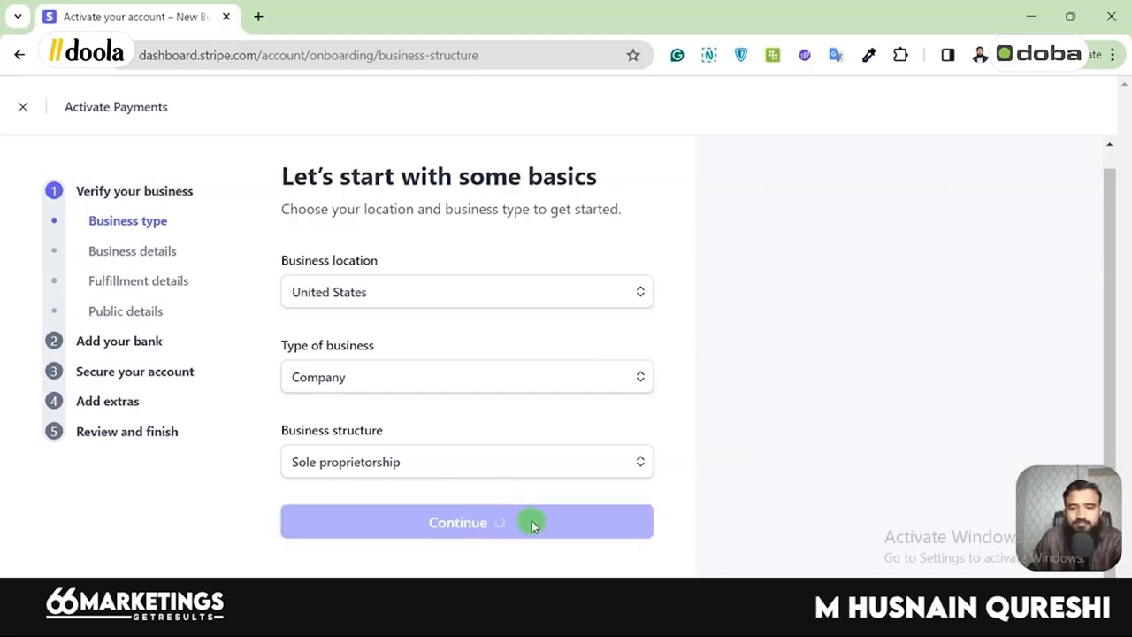
pyautogui.scroll(-2, 795, 330)
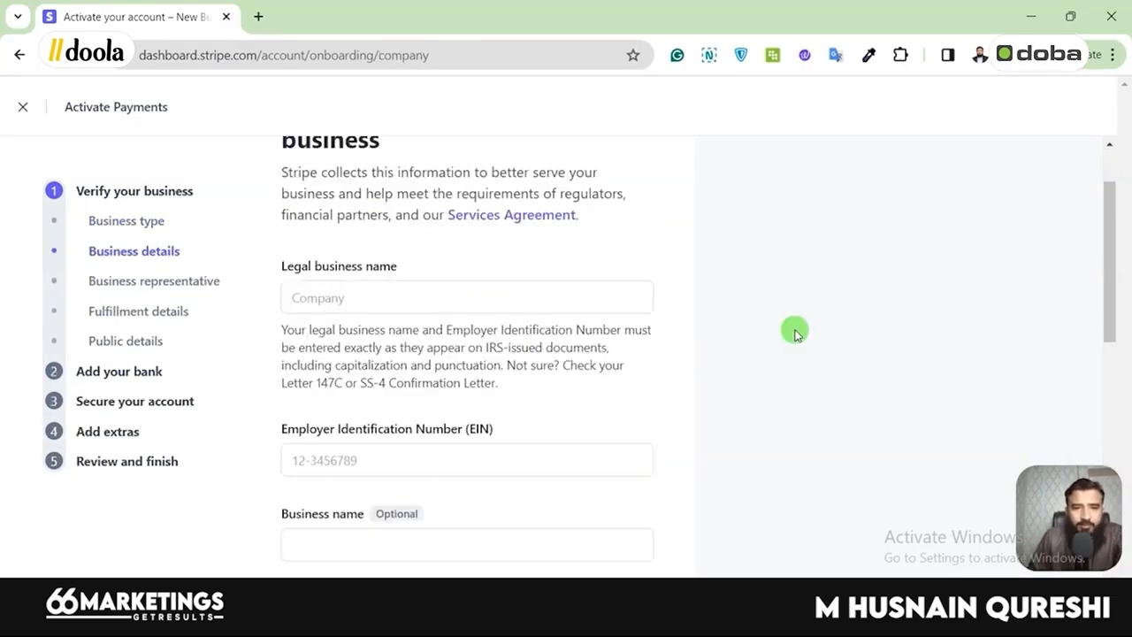
pyautogui.scroll(1, 575, 309)
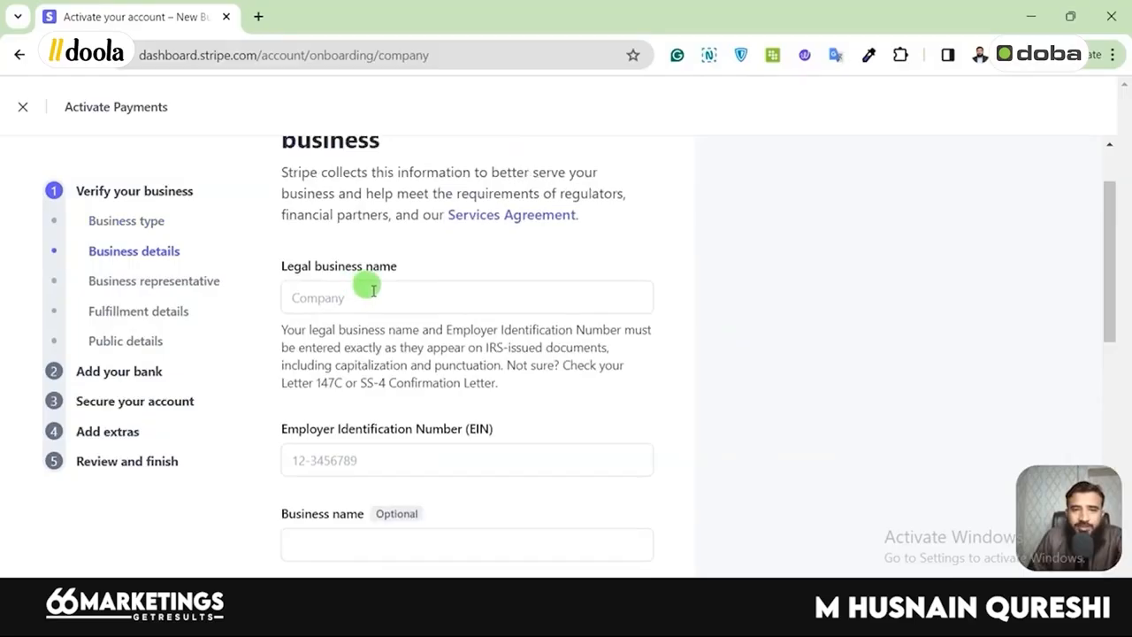
pyautogui.scroll(-1, 619, 327)
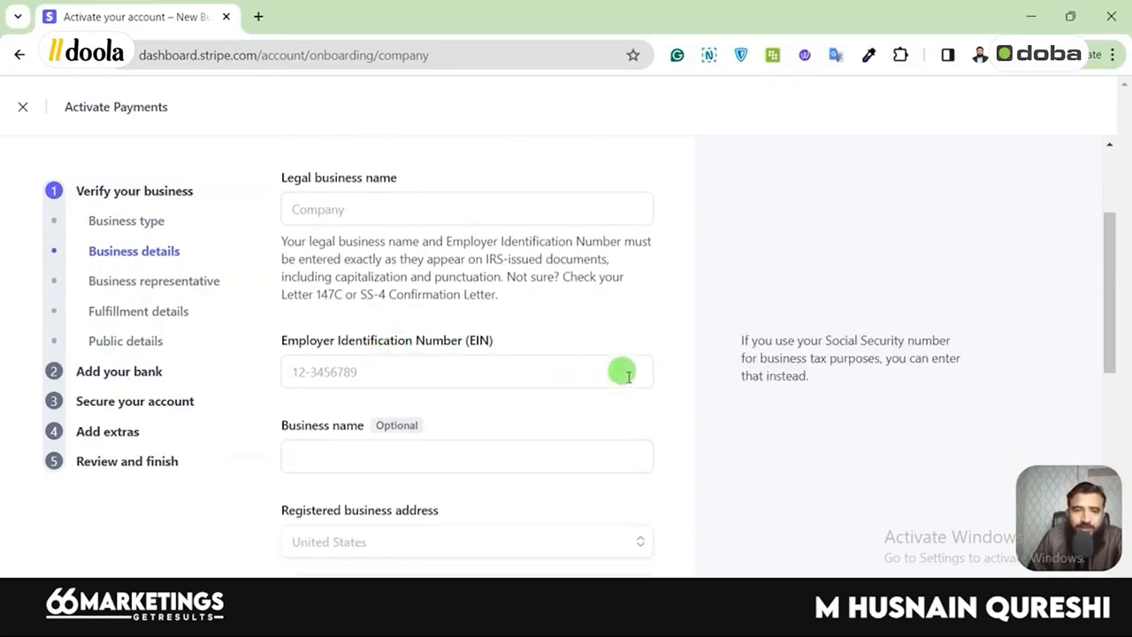
pyautogui.scroll(-1, 619, 371)
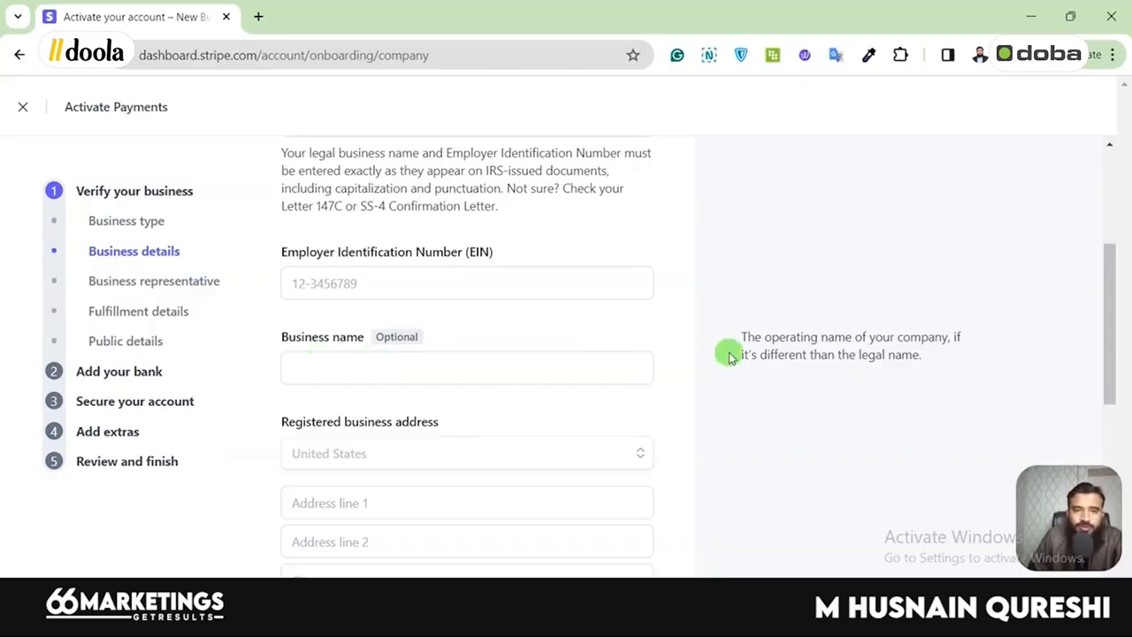
pyautogui.scroll(-1, 728, 348)
pyautogui.scroll(-1, 728, 349)
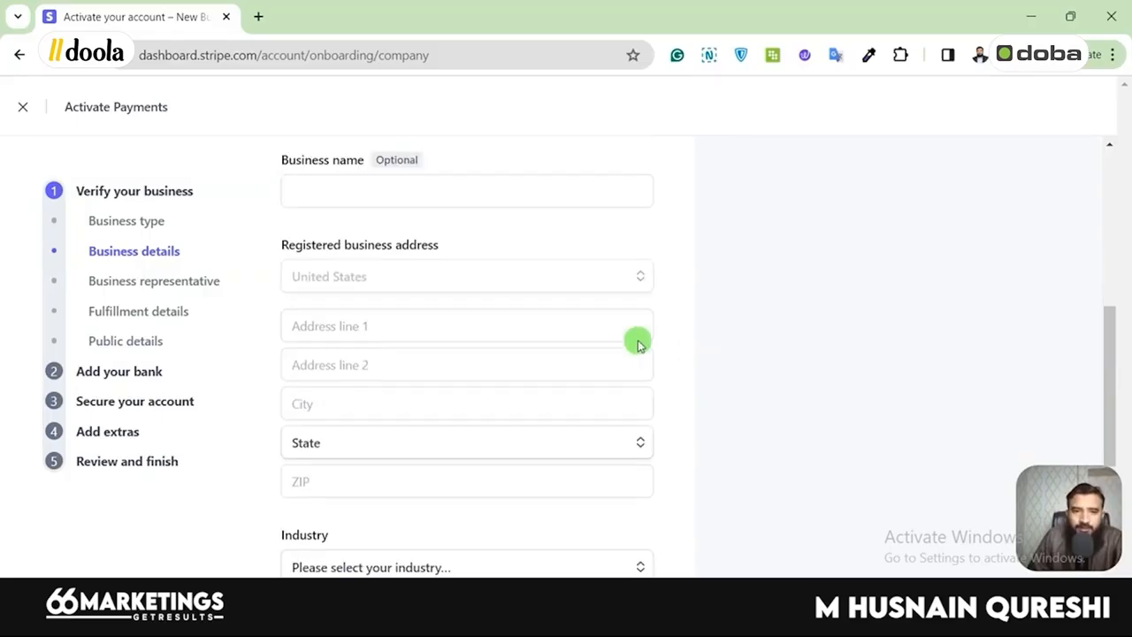
pyautogui.scroll(-3, 400, 414)
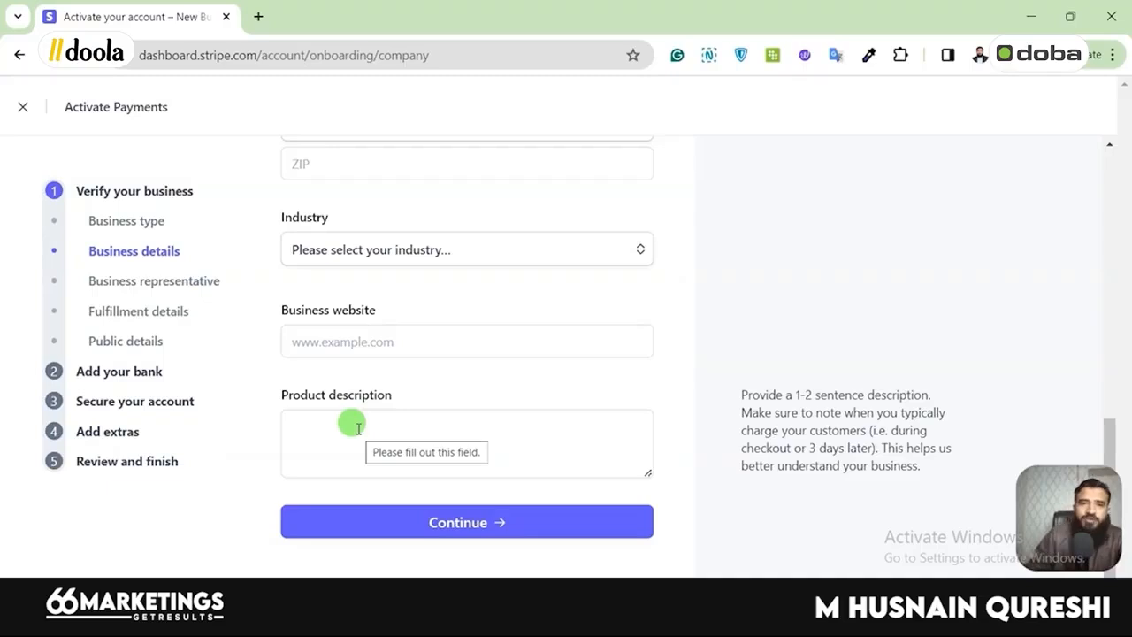
pyautogui.scroll(7, 705, 270)
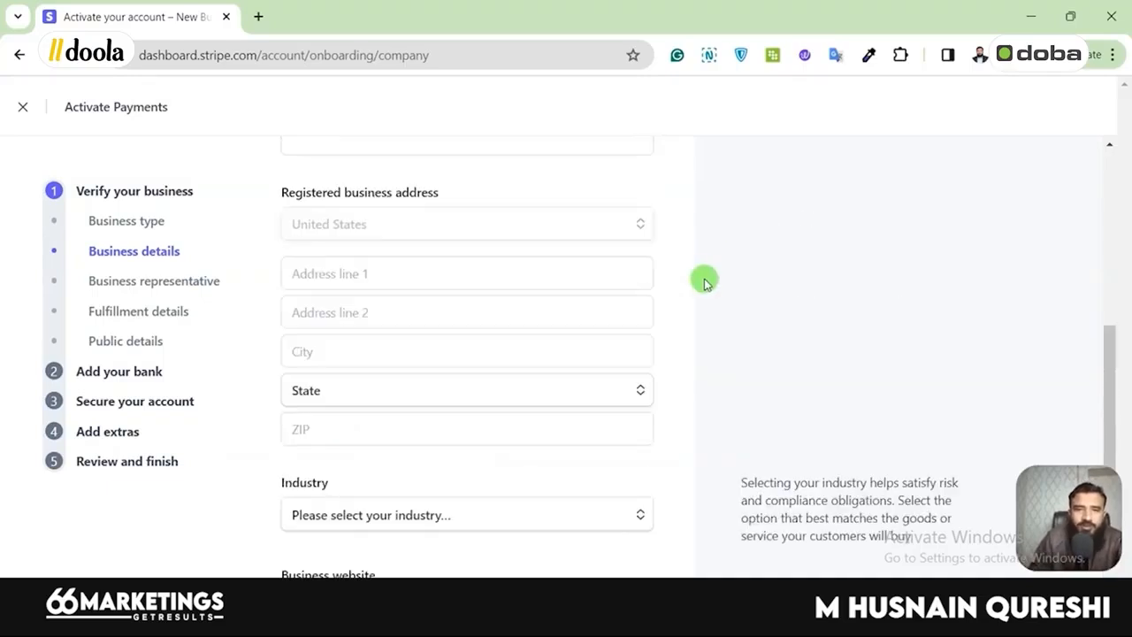
pyautogui.scroll(2, 706, 282)
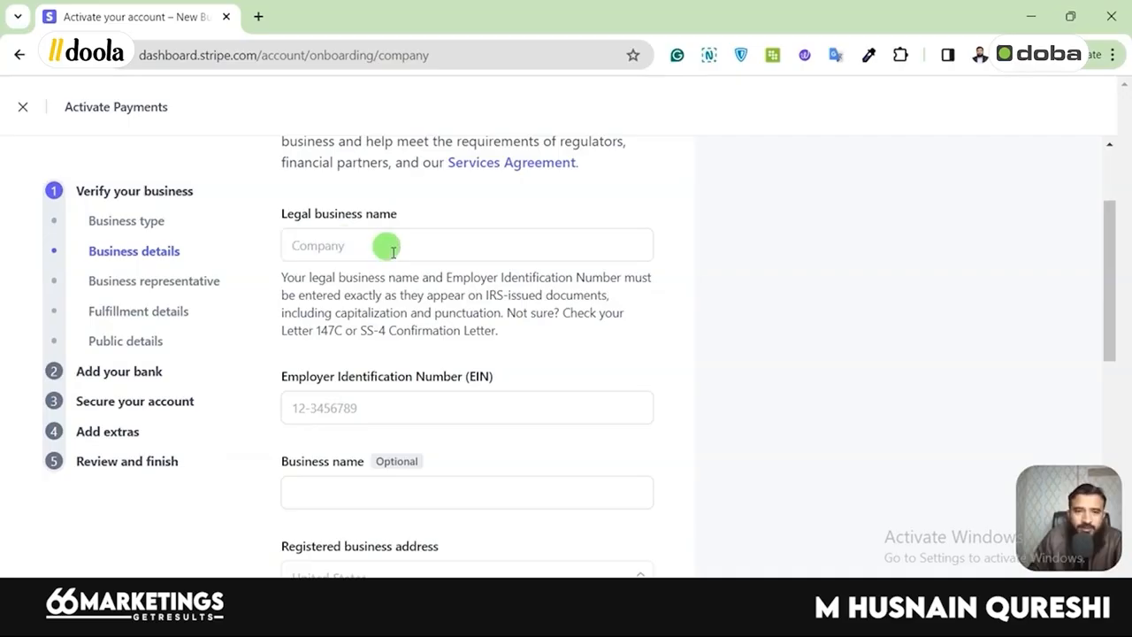
pyautogui.scroll(-2, 398, 265)
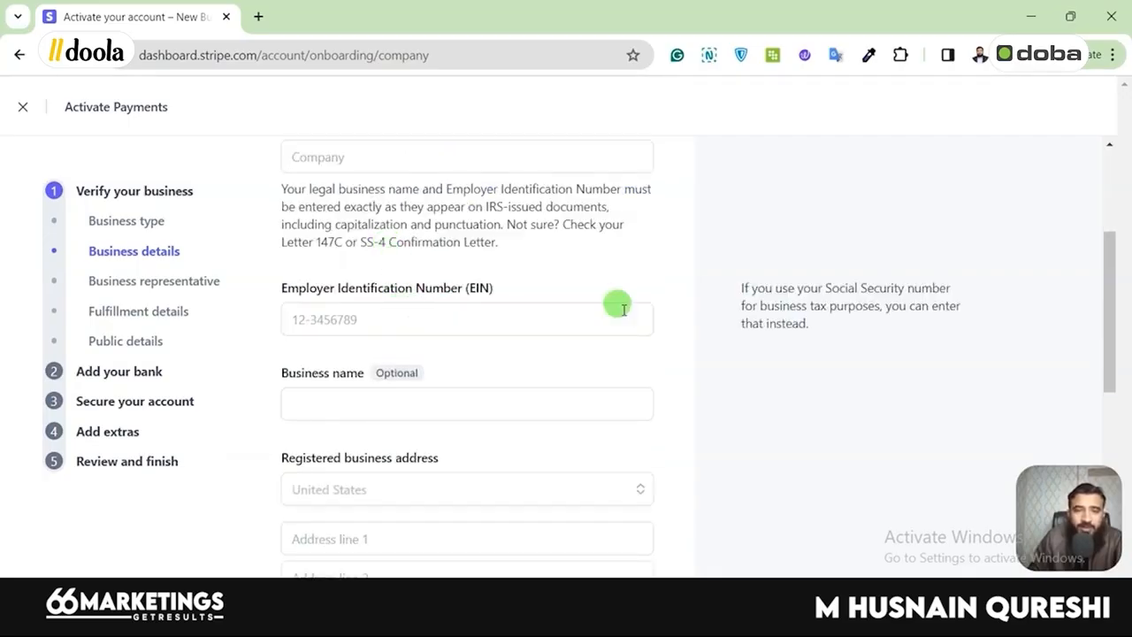
pyautogui.scroll(3, 769, 299)
pyautogui.scroll(1, 778, 296)
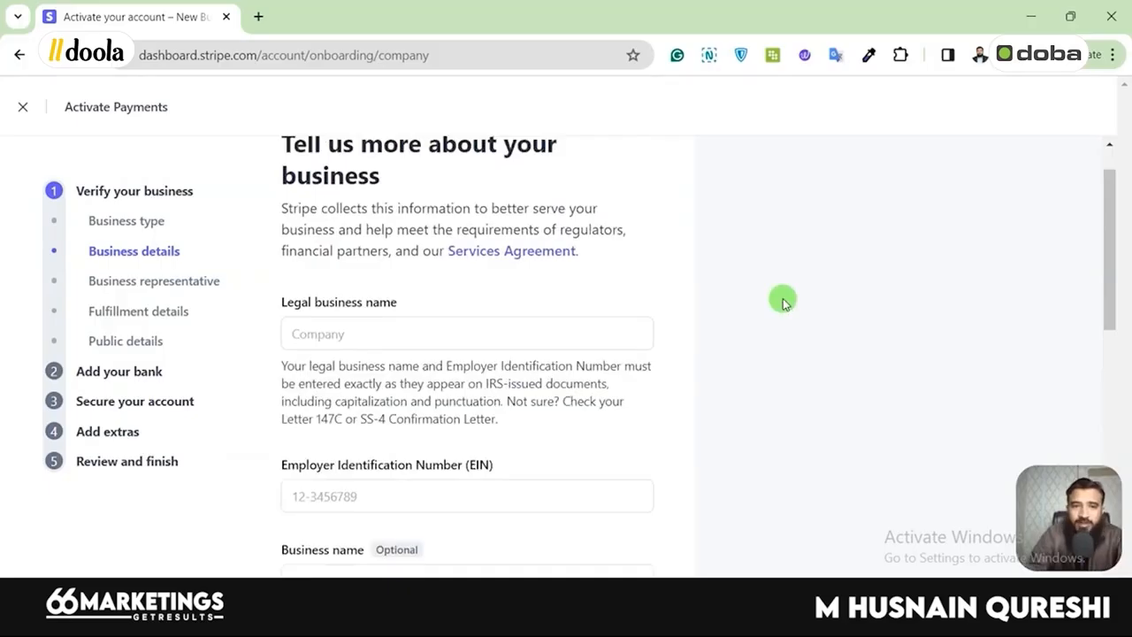
# Submit business details with industry Other merchandise, the website and an e-commerce product description
pyautogui.moveTo(417, 501)
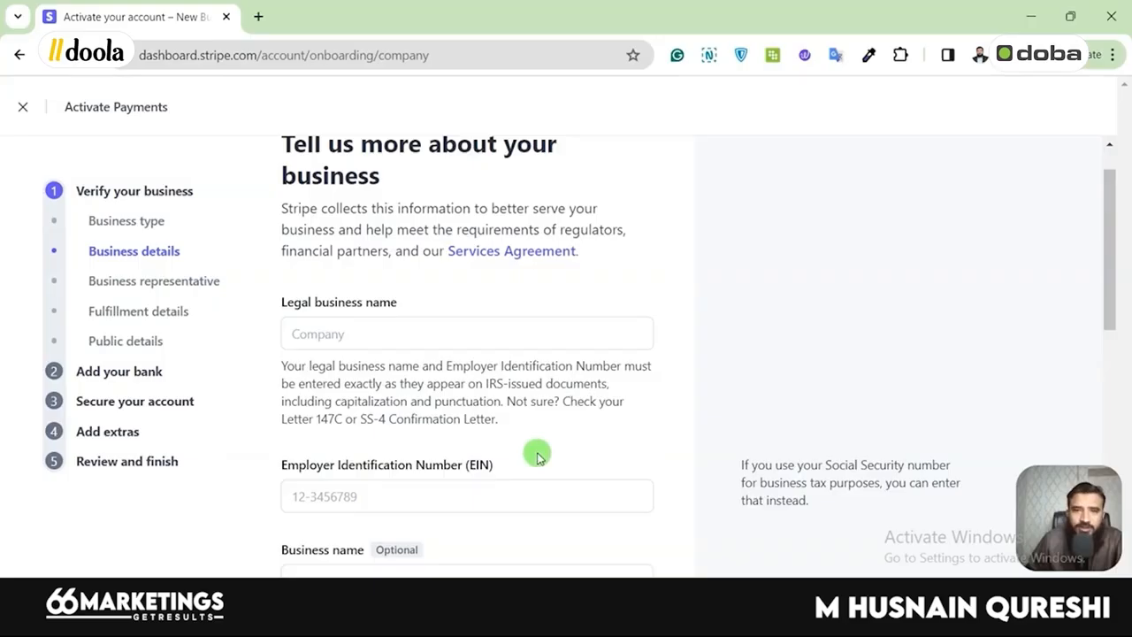
pyautogui.scroll(-2, 611, 440)
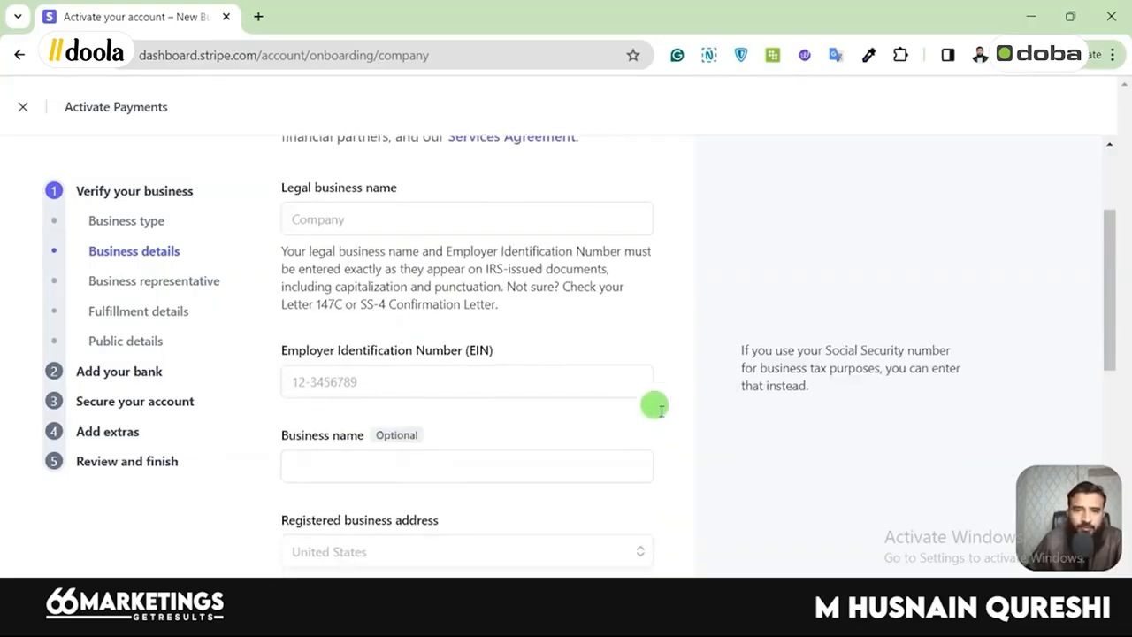
pyautogui.scroll(-1, 593, 404)
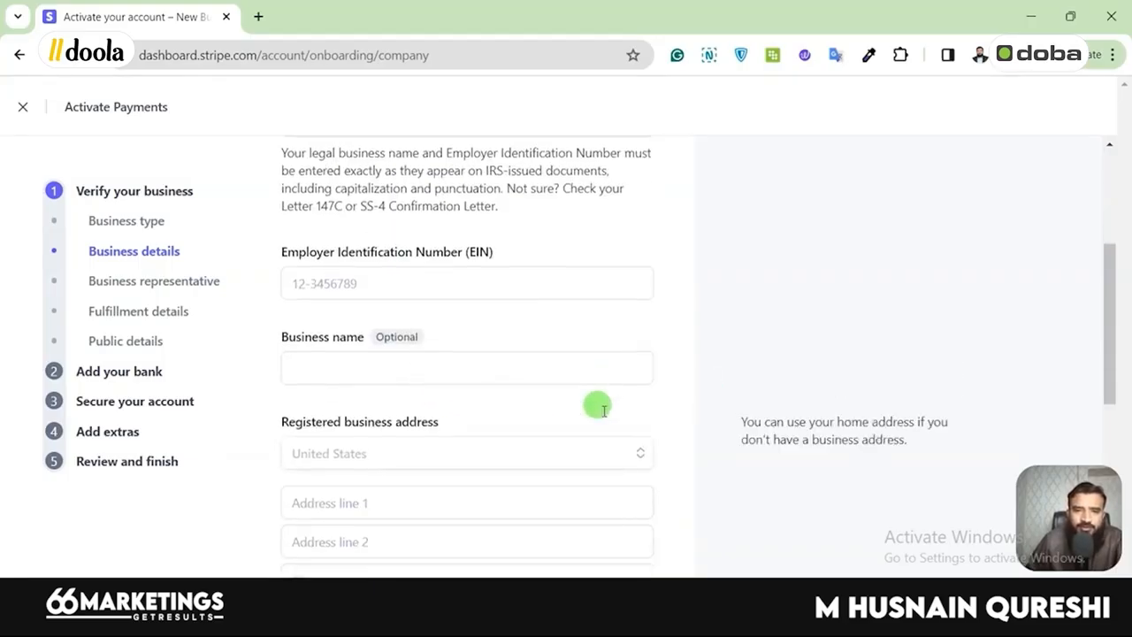
pyautogui.scroll(-2, 444, 401)
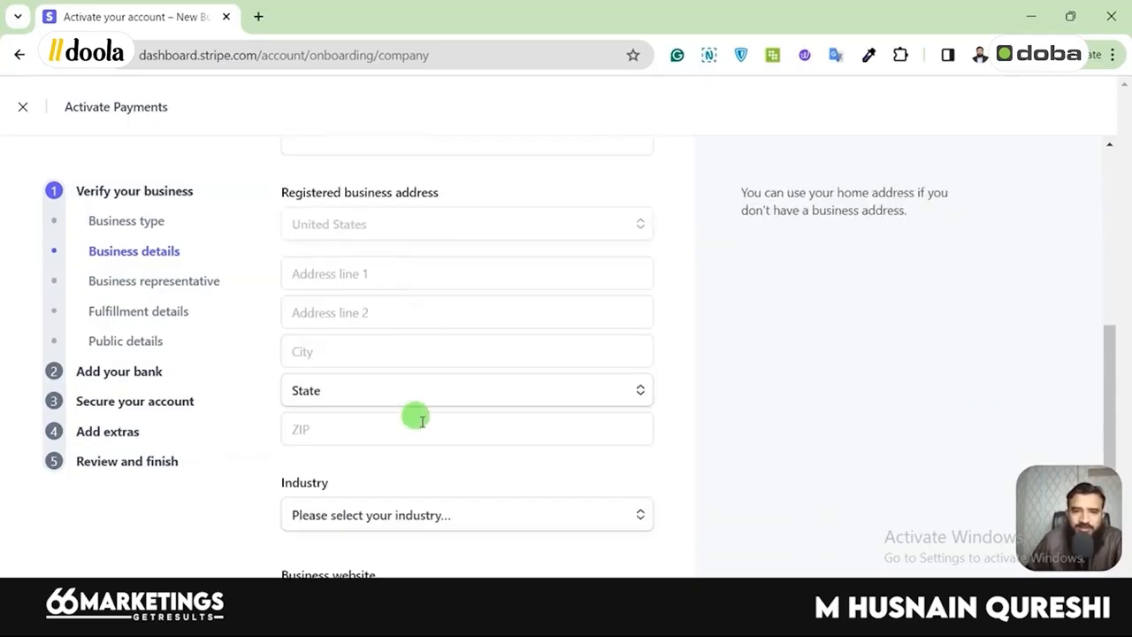
pyautogui.scroll(-2, 422, 422)
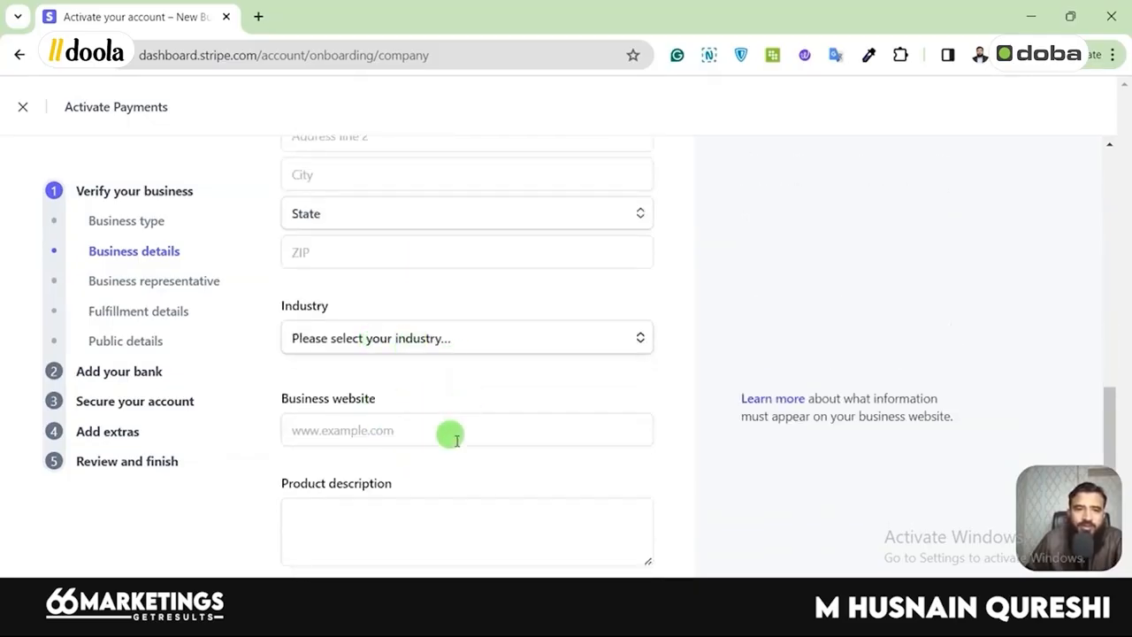
pyautogui.scroll(-1, 447, 431)
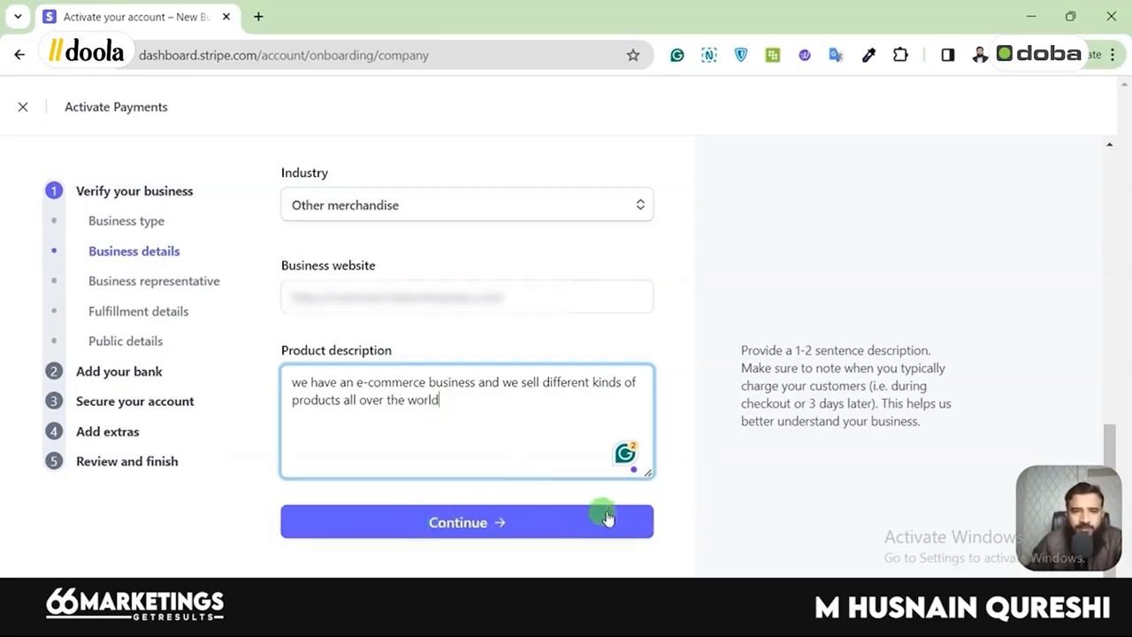
pyautogui.click(476, 528)
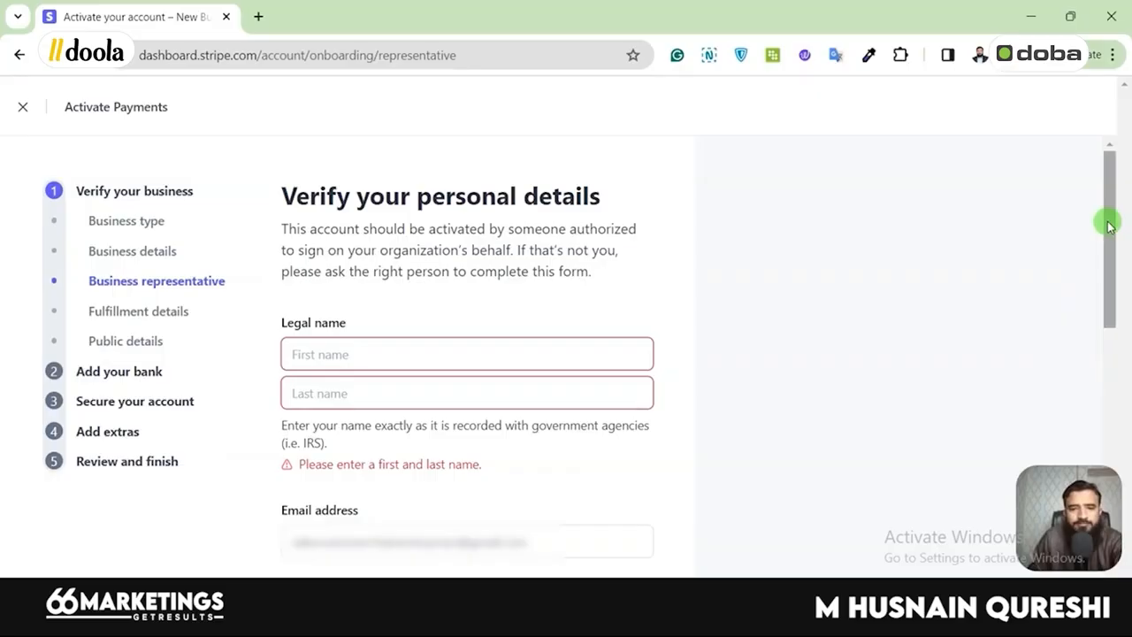
# Scroll down the Verify your personal details form toward the Home address fields
pyautogui.scroll(-5, 782, 281)
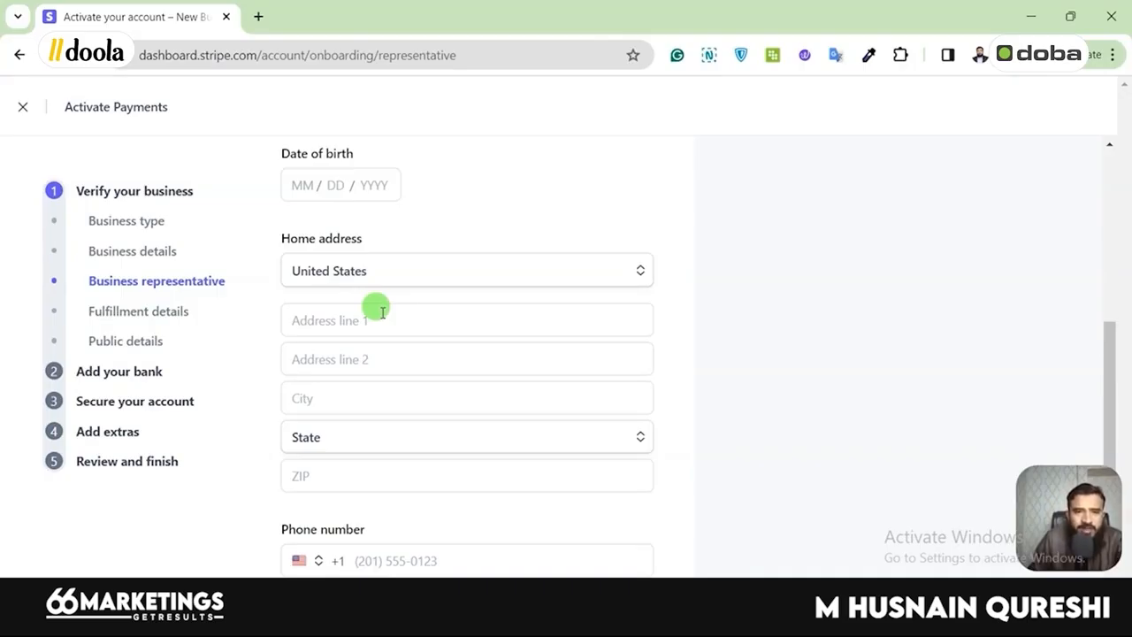
# Scroll the representative form to the address fields and begin entering the phone number
pyautogui.moveTo(1105, 384); pyautogui.dragTo(1113, 482)
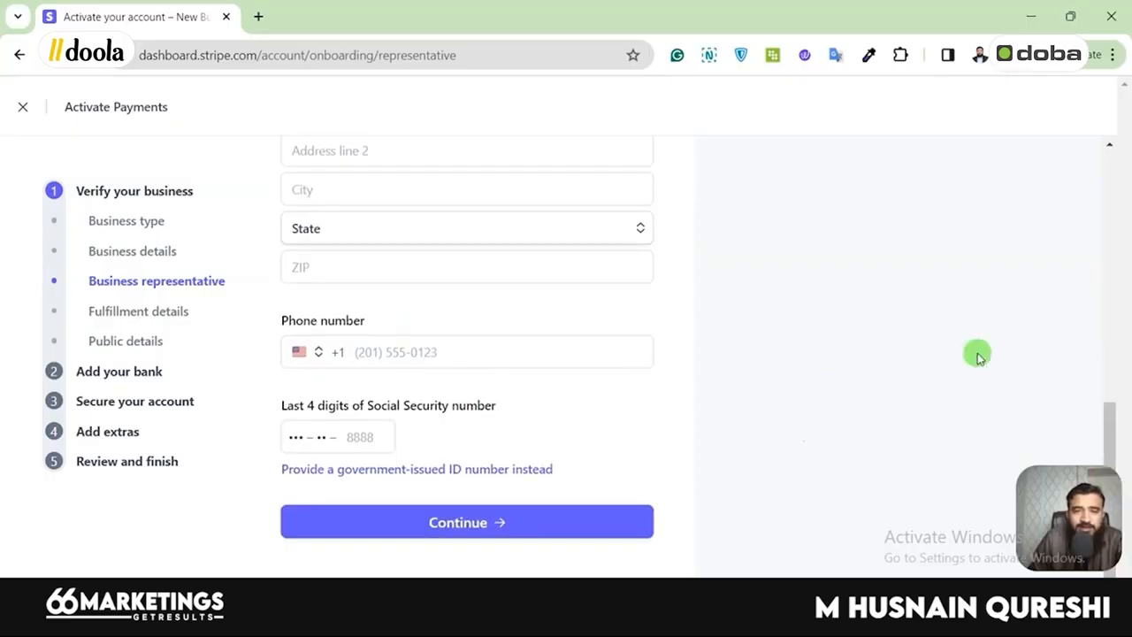
pyautogui.moveTo(1113, 431); pyautogui.dragTo(1113, 408)
pyautogui.moveTo(1119, 375); pyautogui.dragTo(1119, 346)
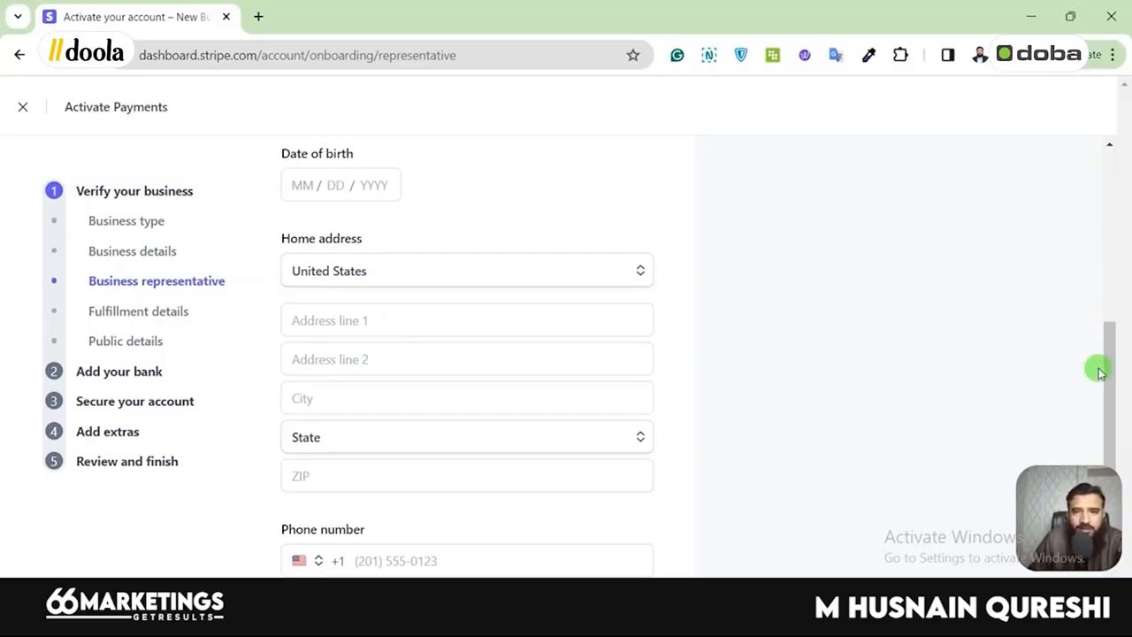
pyautogui.moveTo(1099, 371); pyautogui.dragTo(1107, 458)
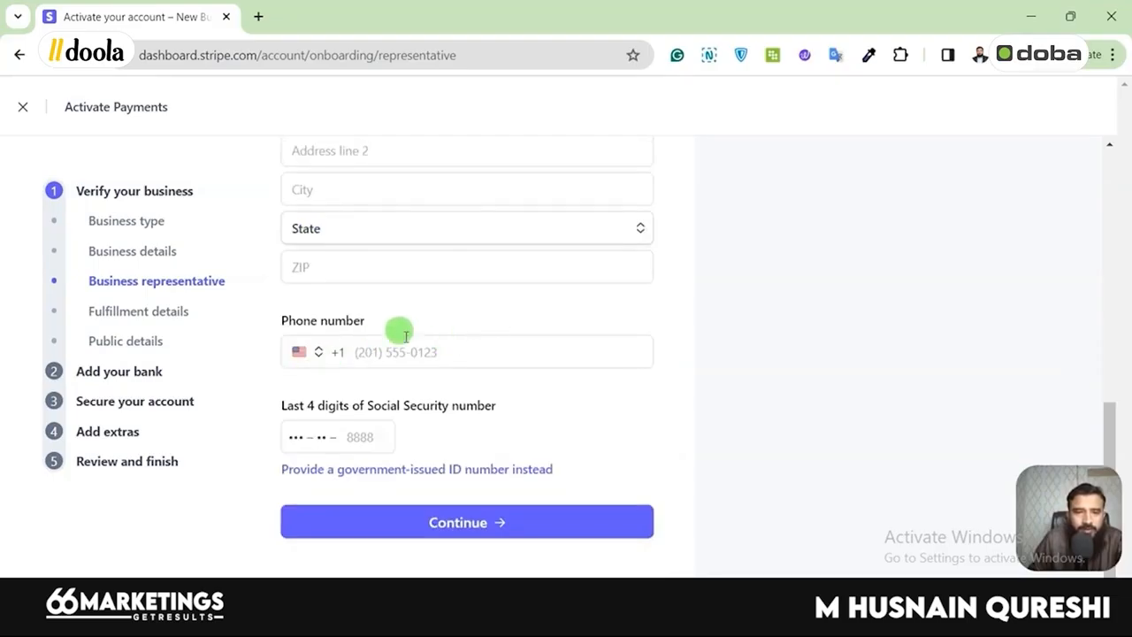
pyautogui.click(355, 436)
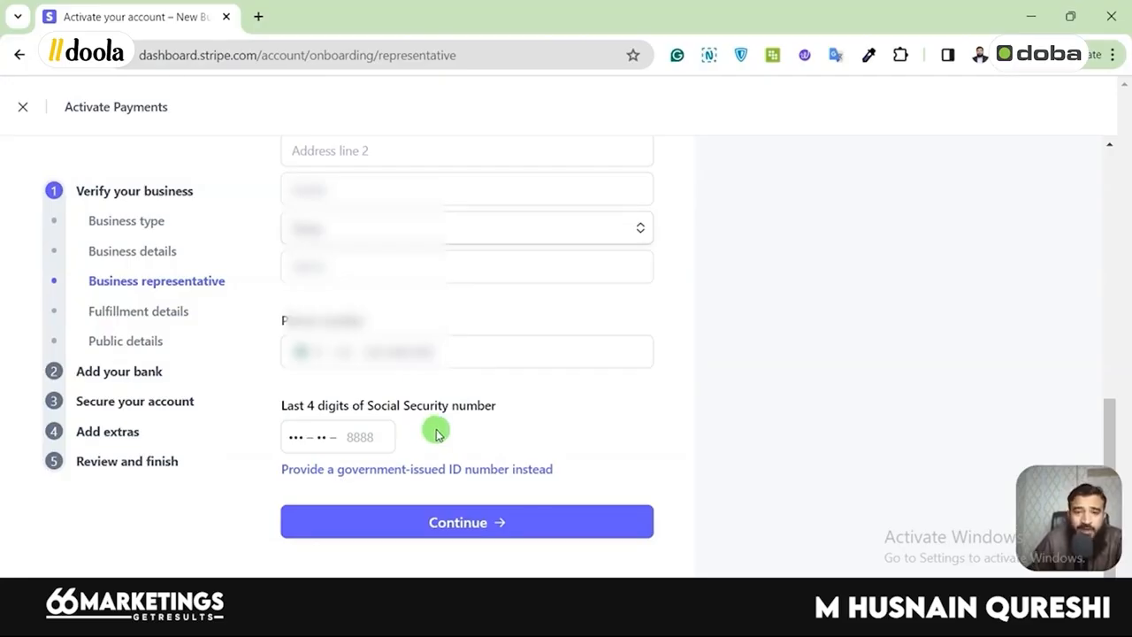
# Use a full government ID issued in PK, type Computerised National Identity Card (CNIC)
pyautogui.click(475, 471)
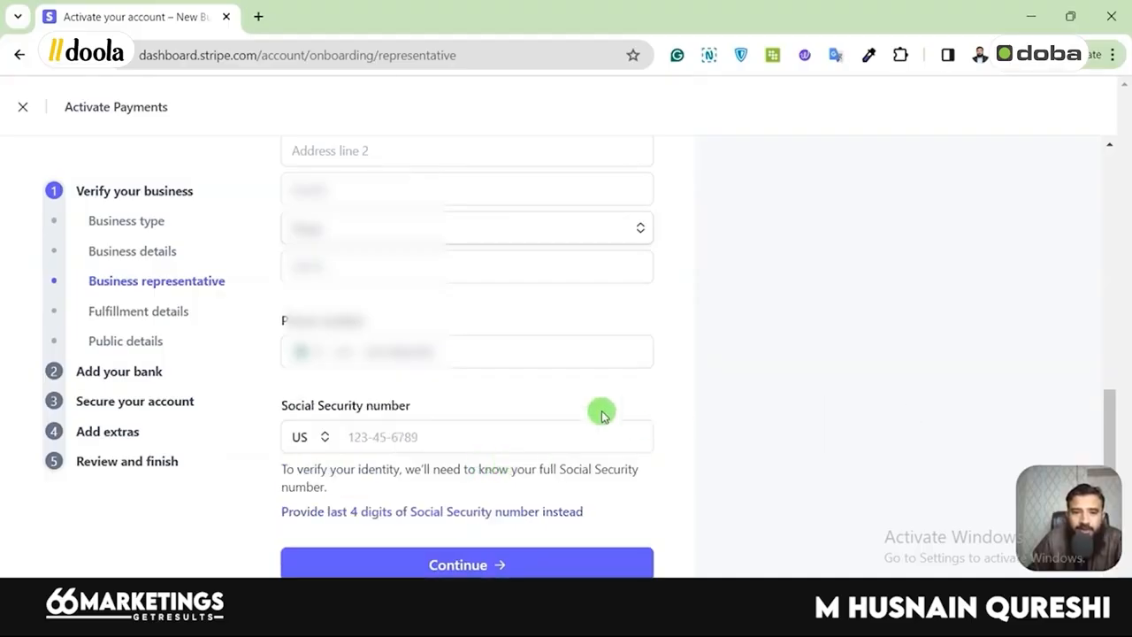
pyautogui.click(309, 439)
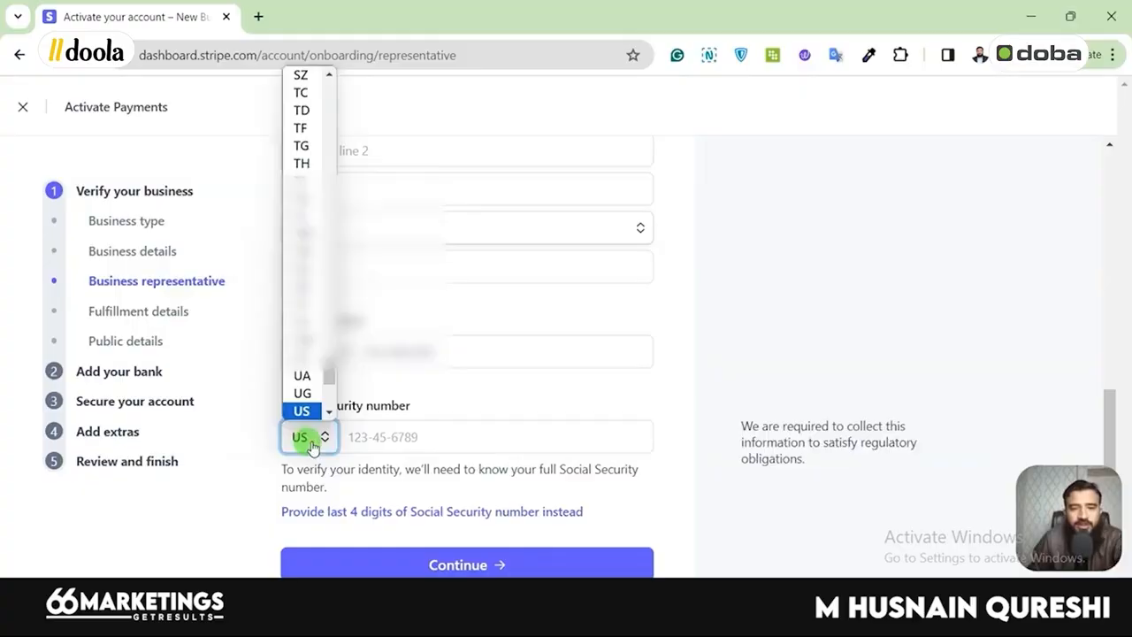
pyautogui.press('p')
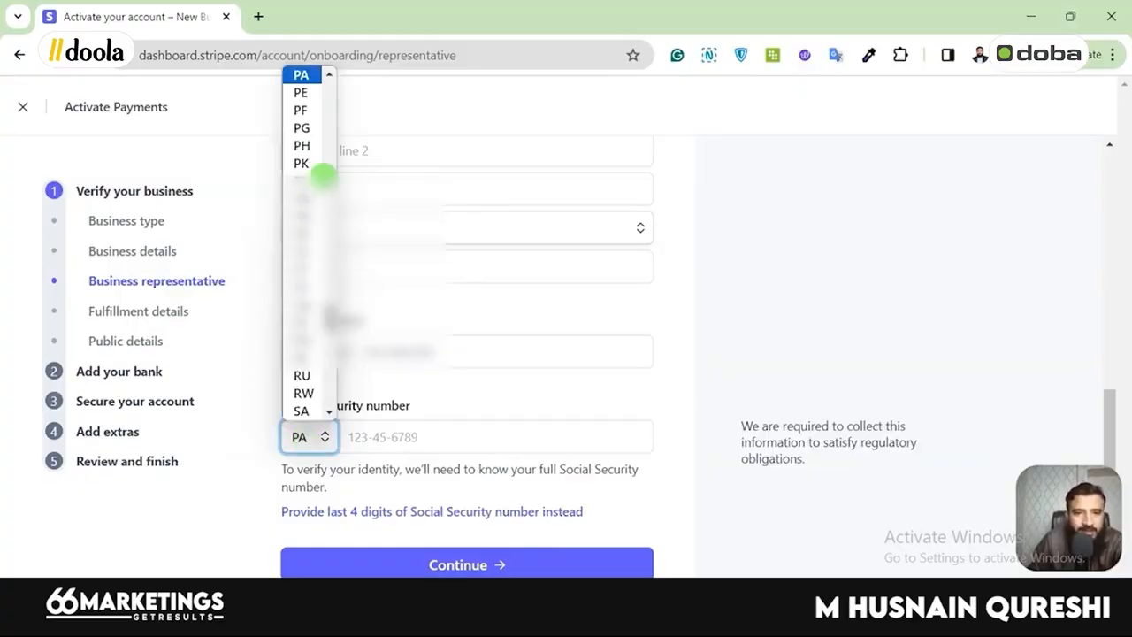
pyautogui.click(302, 164)
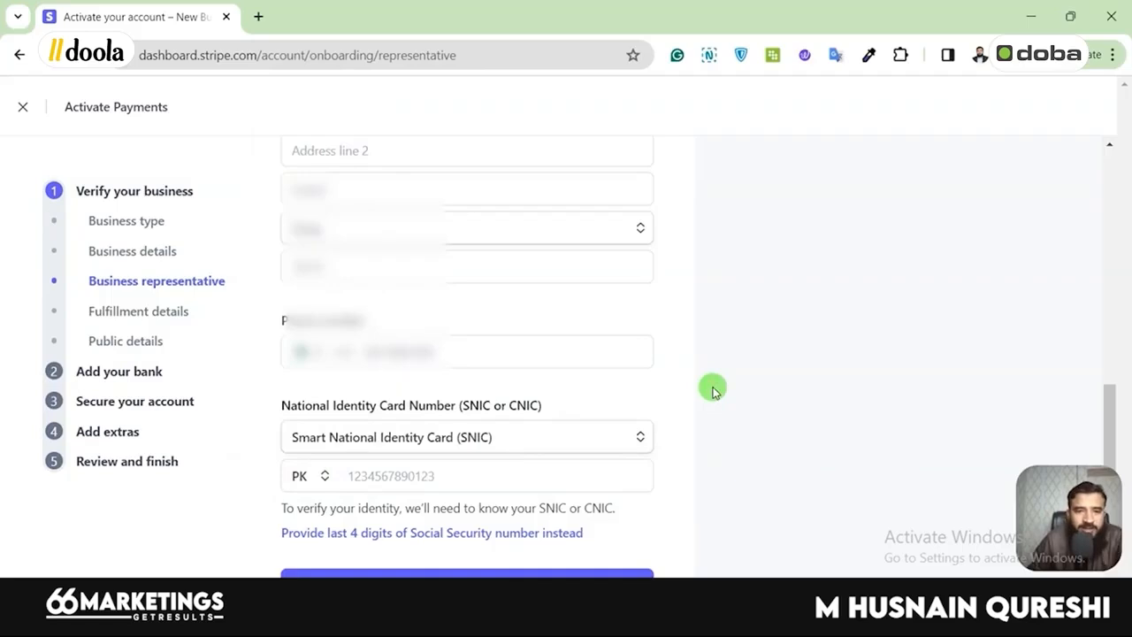
pyautogui.scroll(-1, 713, 390)
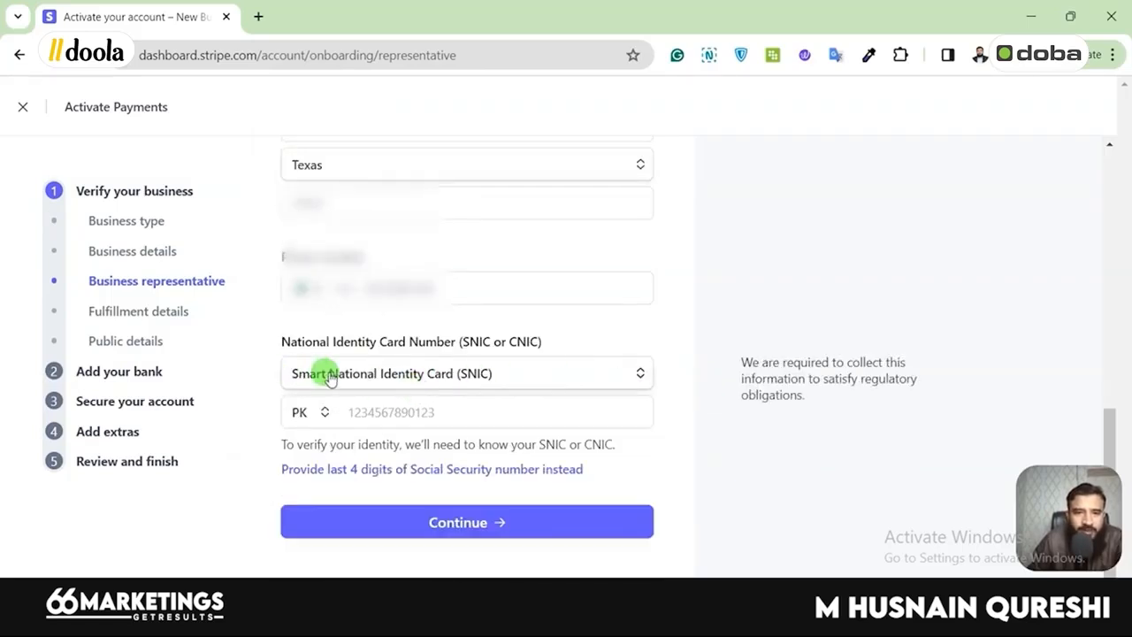
pyautogui.click(430, 377)
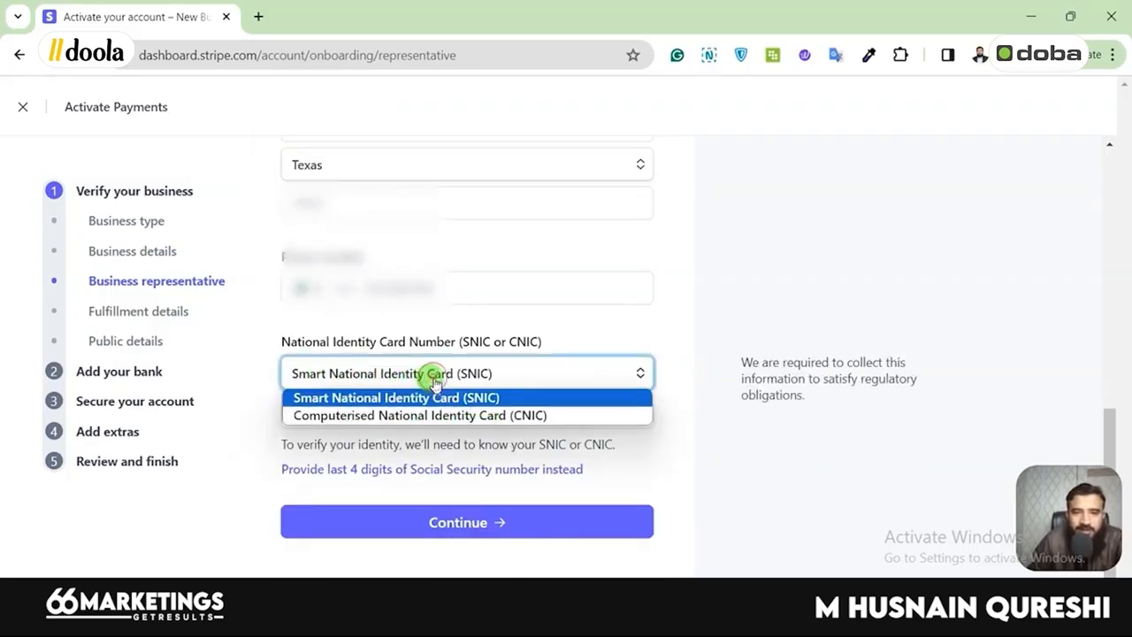
pyautogui.click(399, 418)
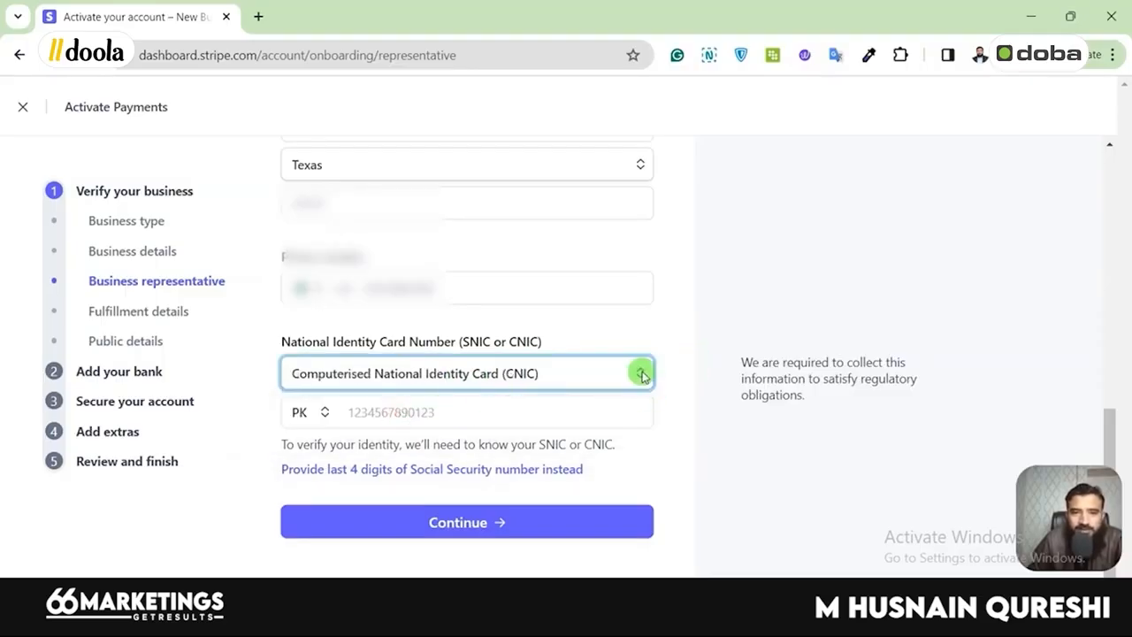
# Submit the representative's personal and identity details to reach Fulfillment details
pyautogui.click(687, 389)
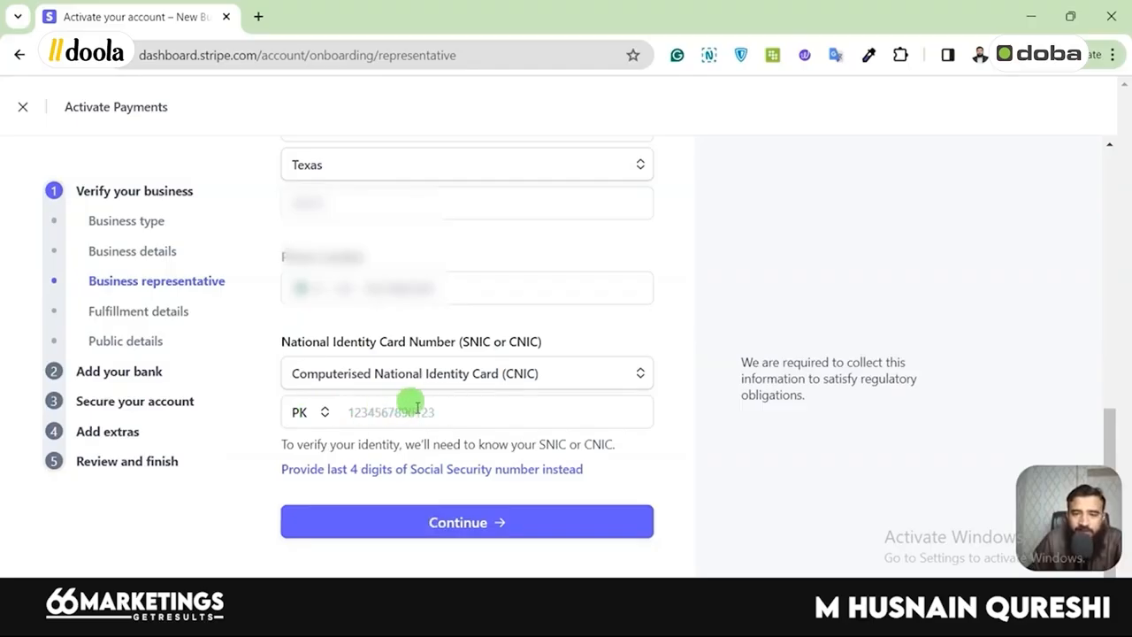
pyautogui.click(459, 526)
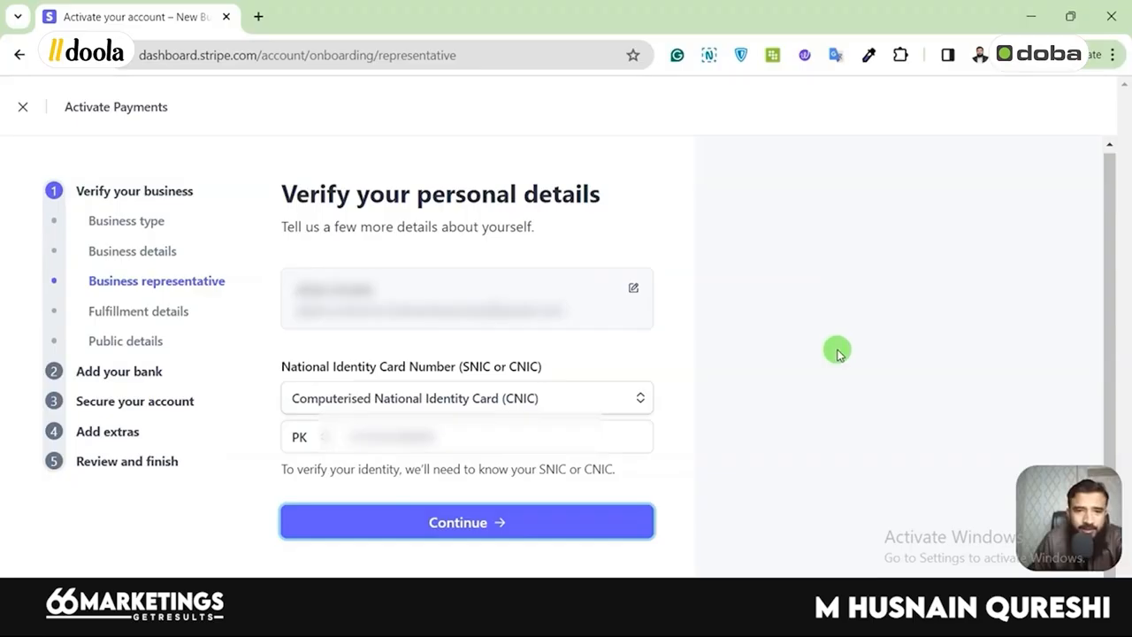
pyautogui.click(545, 525)
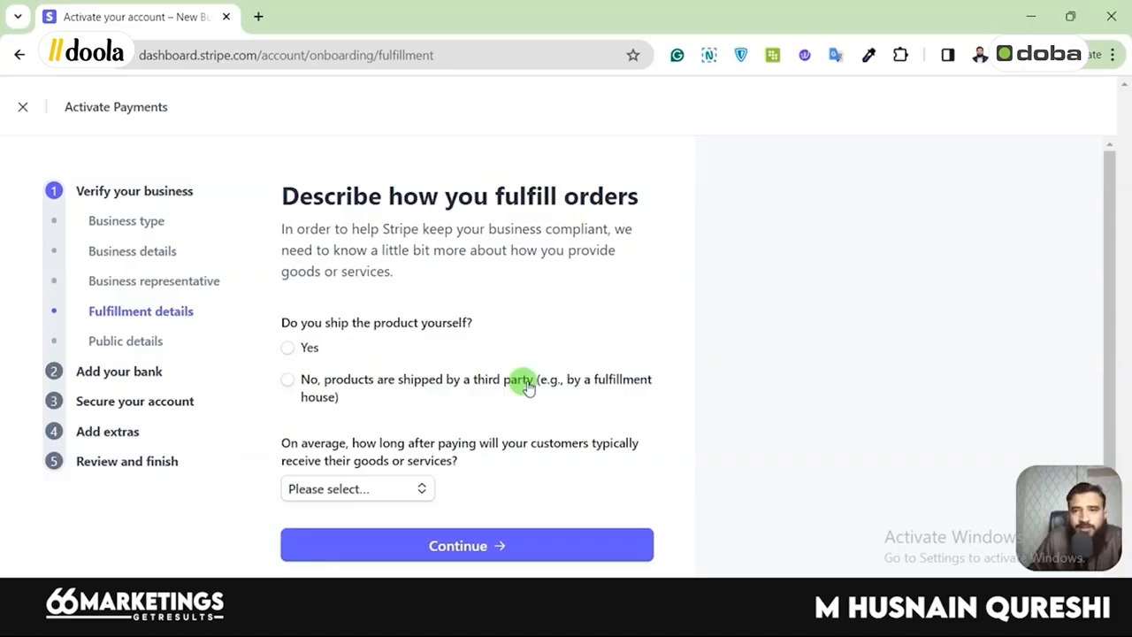
# Answer that a third party ships the products, set delivery time to 'Within 2 weeks', and continue
pyautogui.click(285, 381)
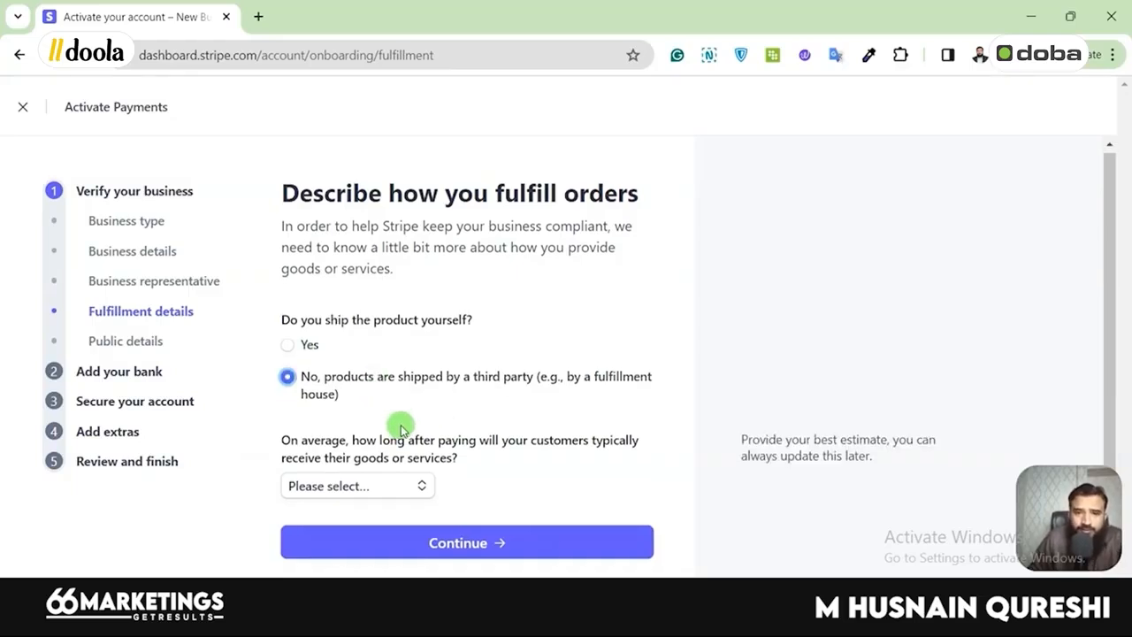
pyautogui.scroll(-1, 394, 428)
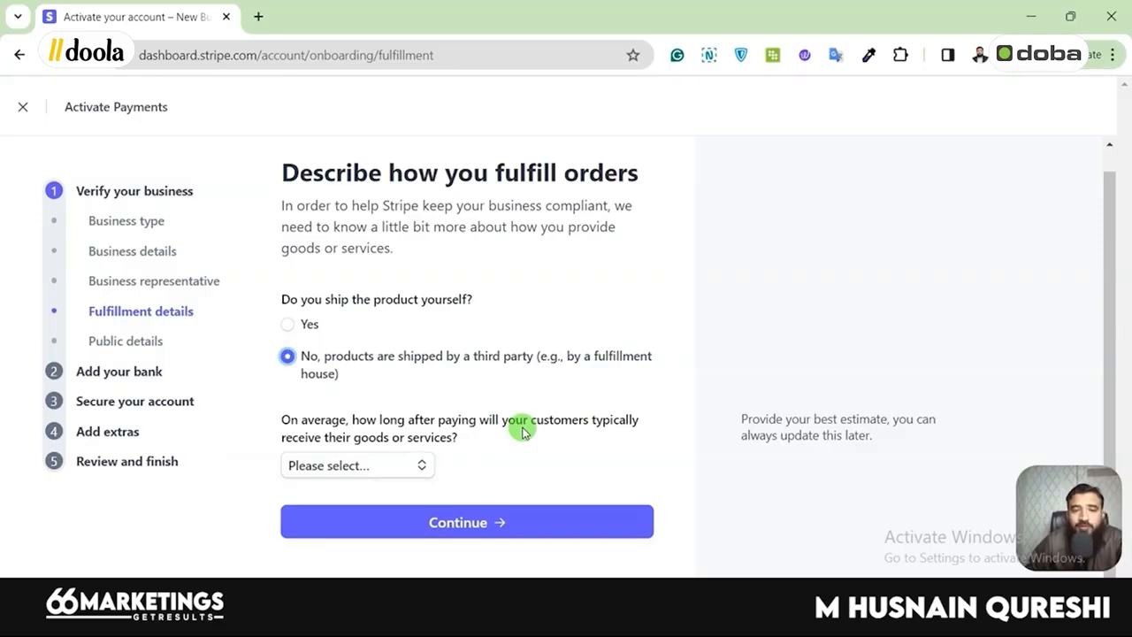
pyautogui.click(368, 471)
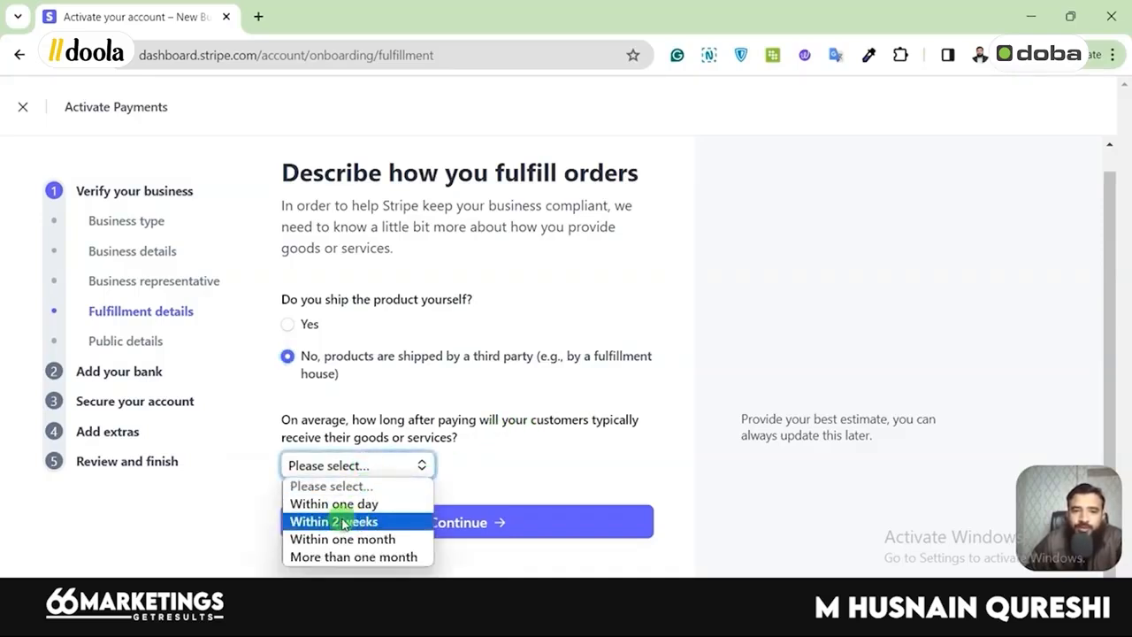
pyautogui.click(345, 522)
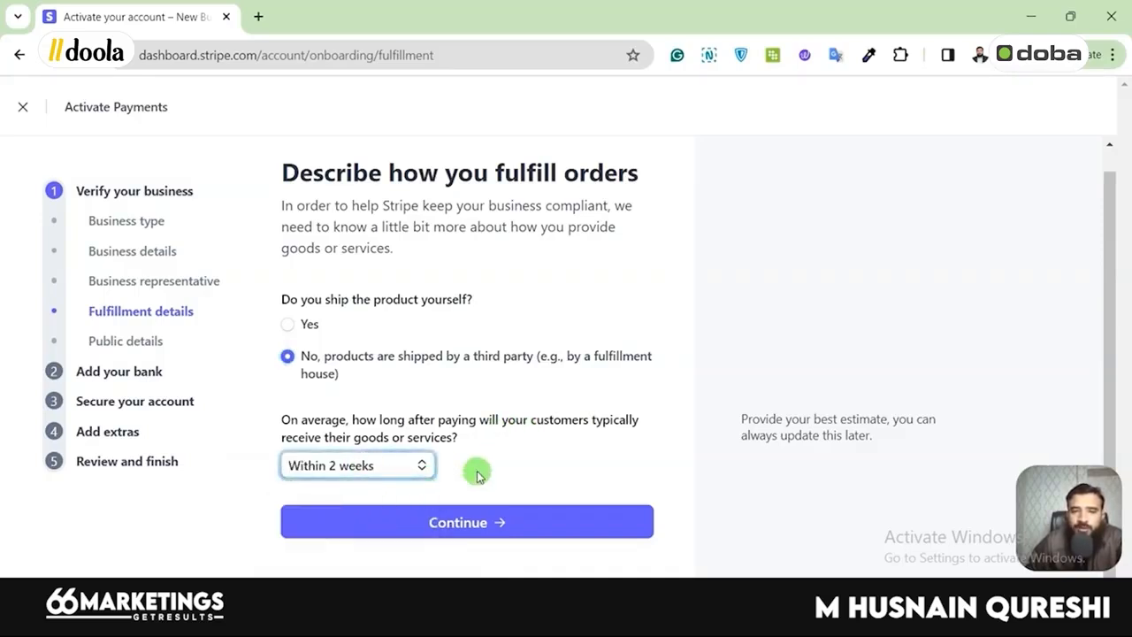
pyautogui.click(393, 463)
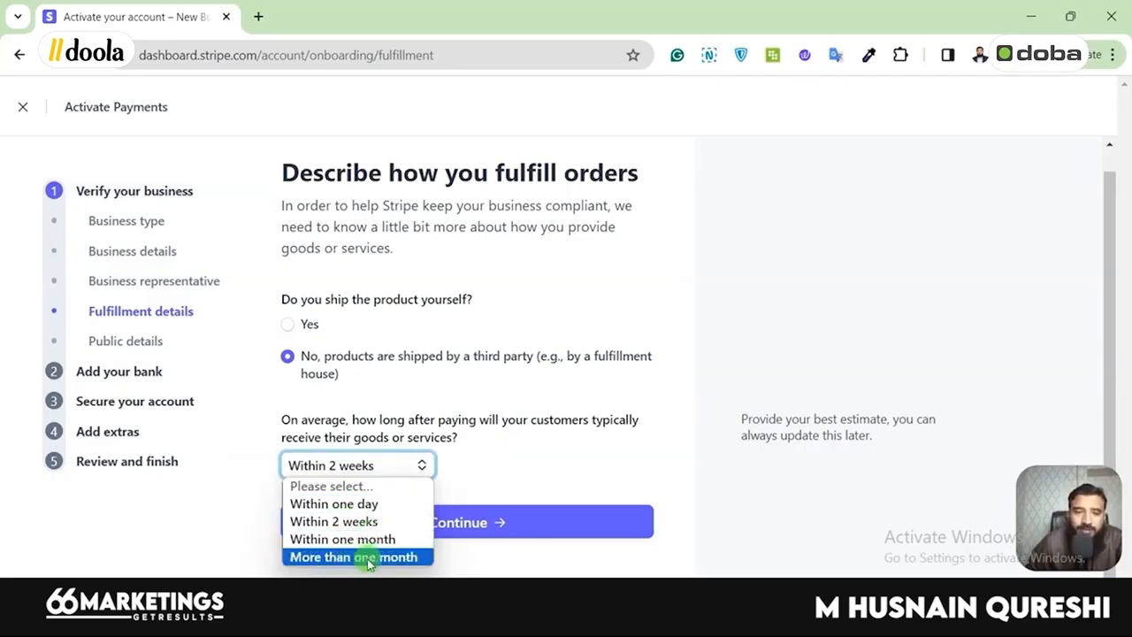
pyautogui.click(354, 521)
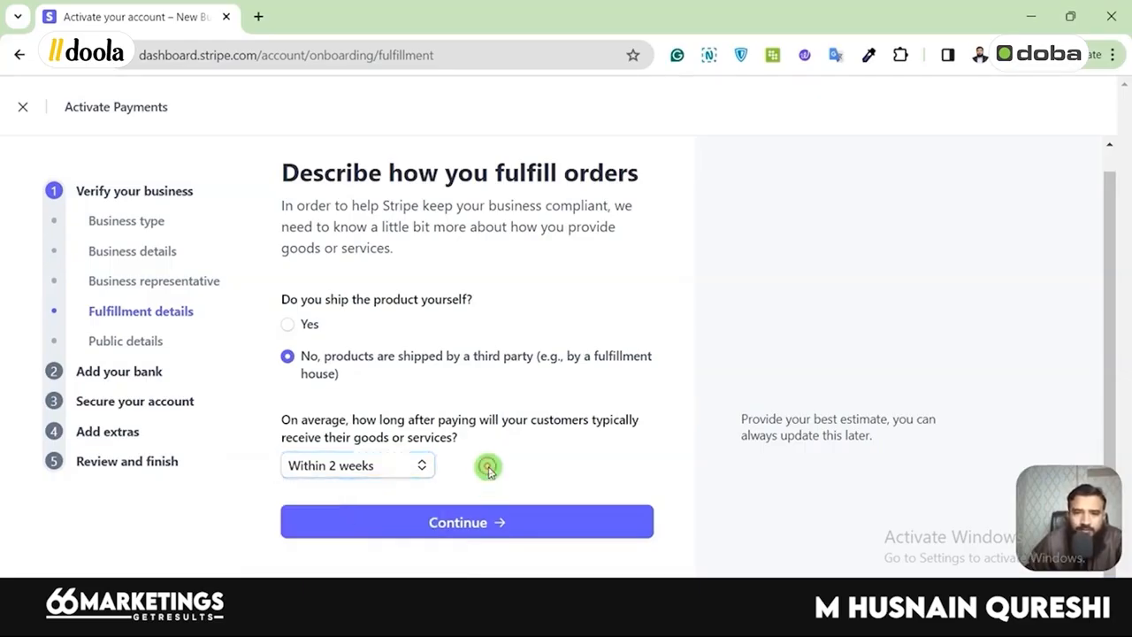
pyautogui.click(495, 516)
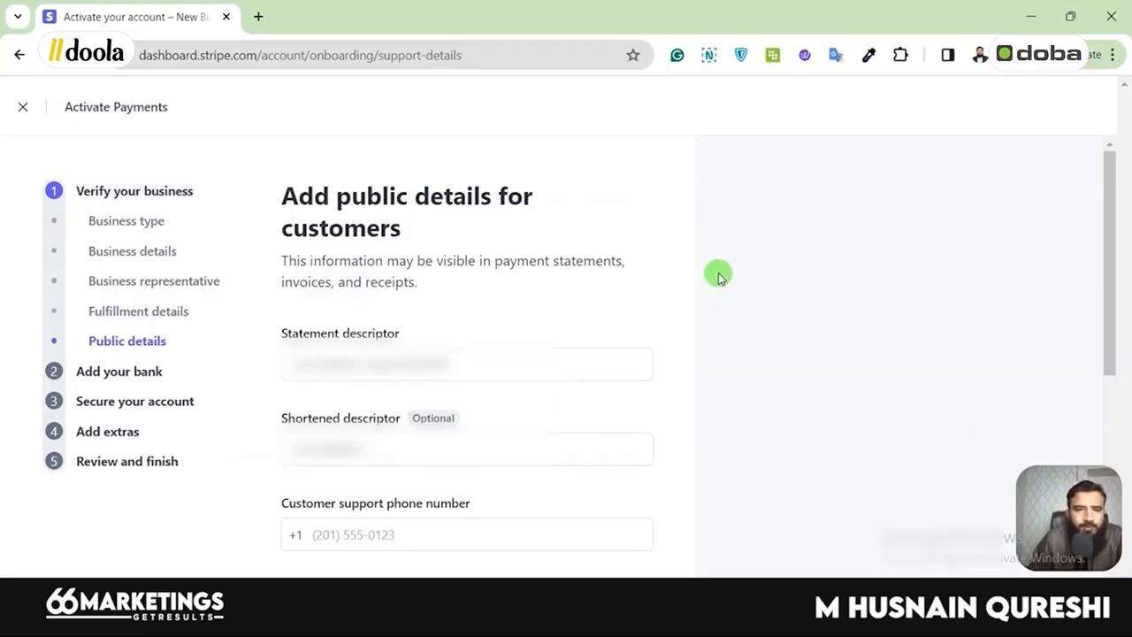
# Preview the statement descriptor, hide the support phone number on receipts and invoices, and submit the public details
pyautogui.scroll(-4, 719, 276)
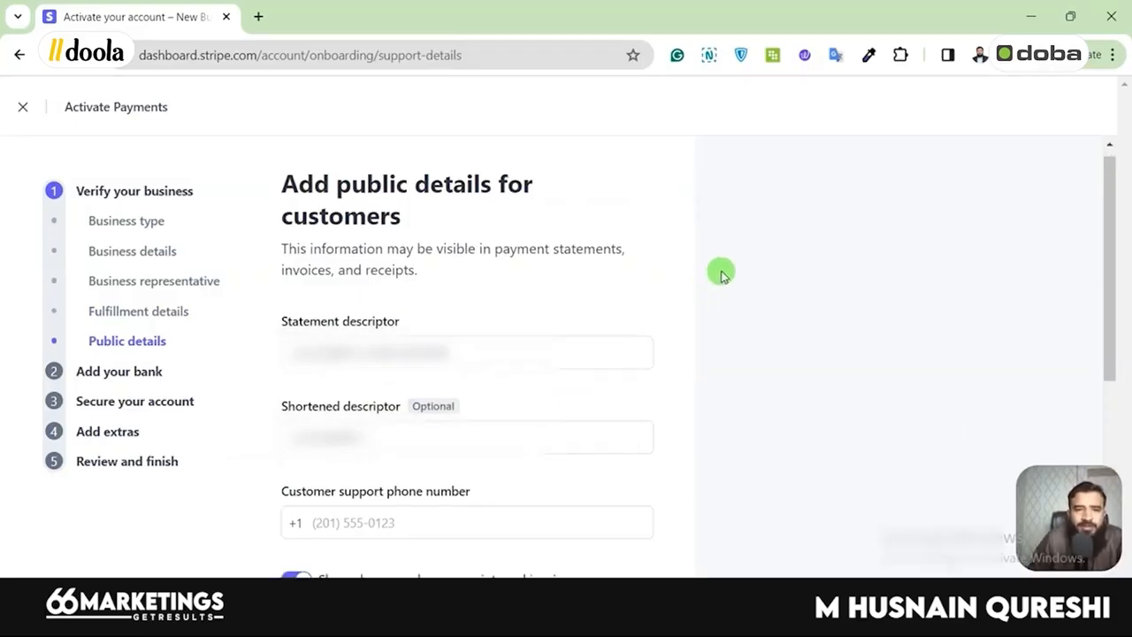
pyautogui.scroll(5, 720, 271)
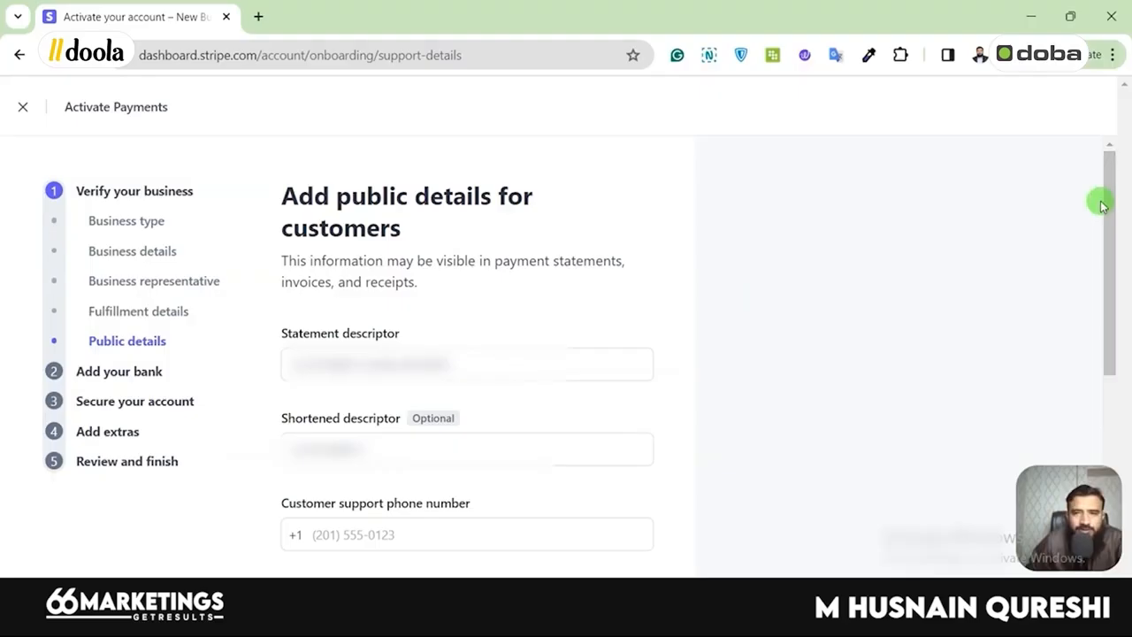
pyautogui.click(390, 379)
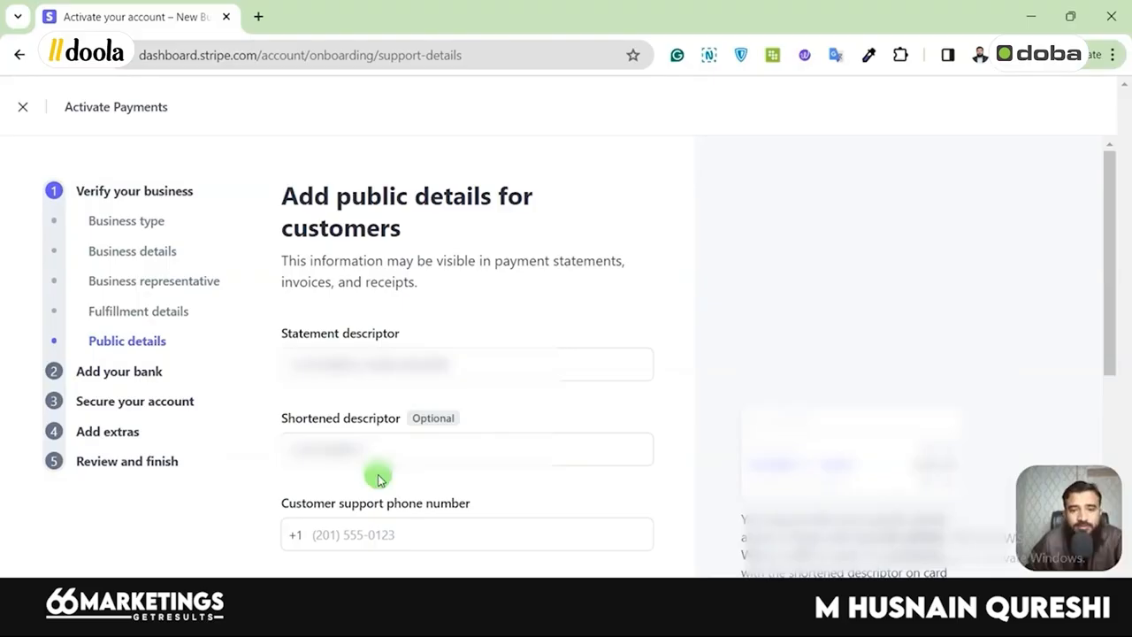
pyautogui.scroll(-4, 744, 203)
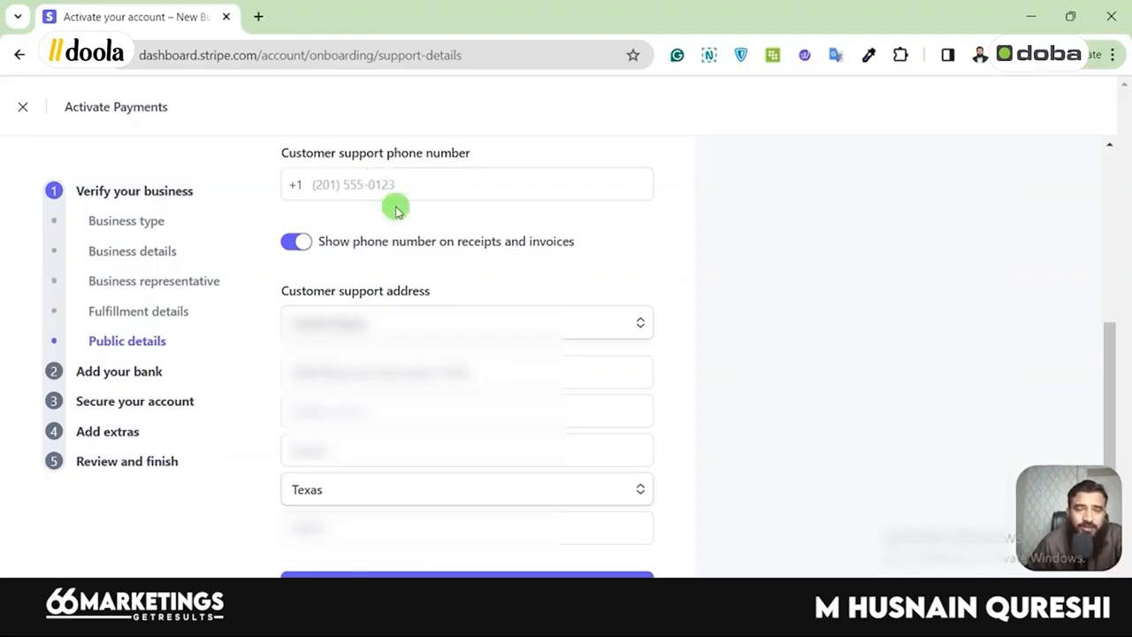
pyautogui.moveTo(393, 251)
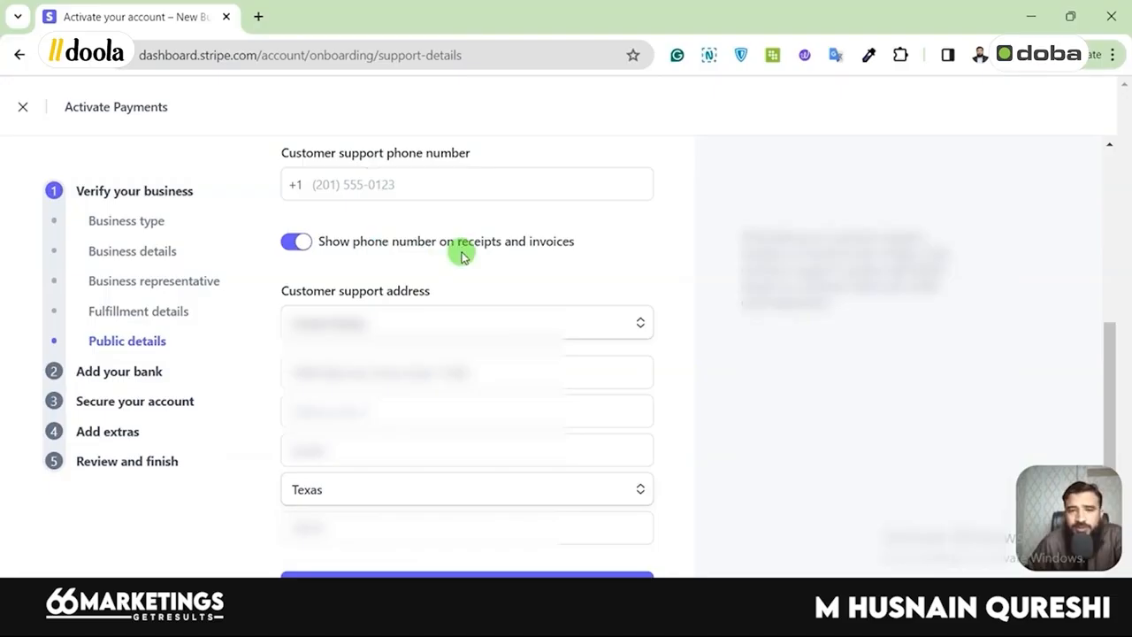
pyautogui.click(291, 243)
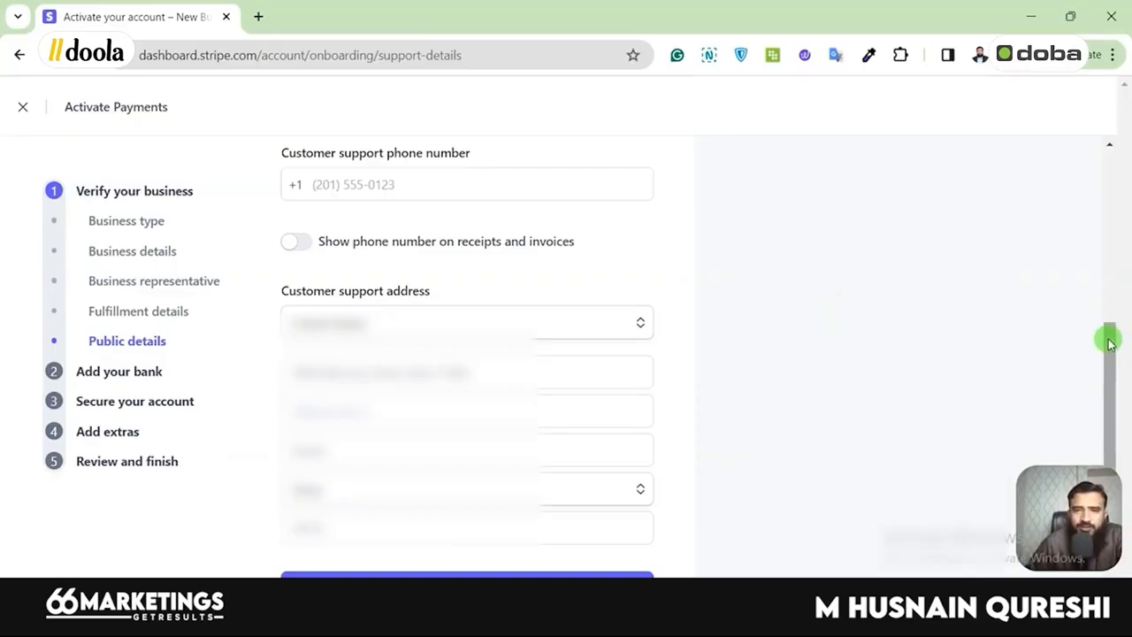
pyautogui.moveTo(1109, 344); pyautogui.dragTo(1111, 375)
pyautogui.click(475, 523)
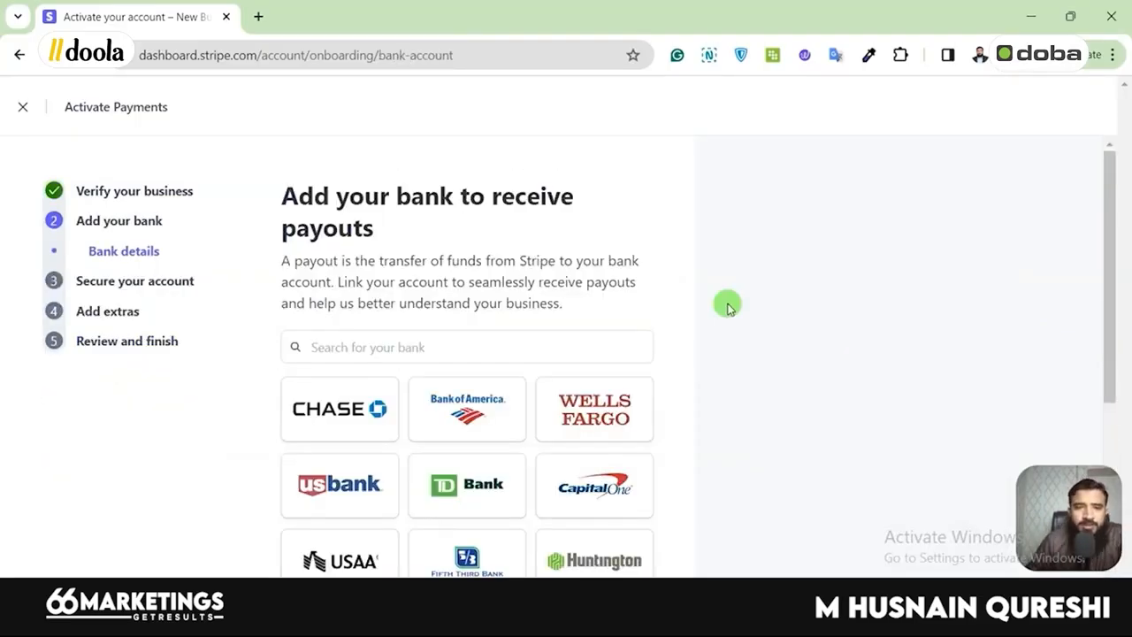
pyautogui.scroll(-1, 727, 306)
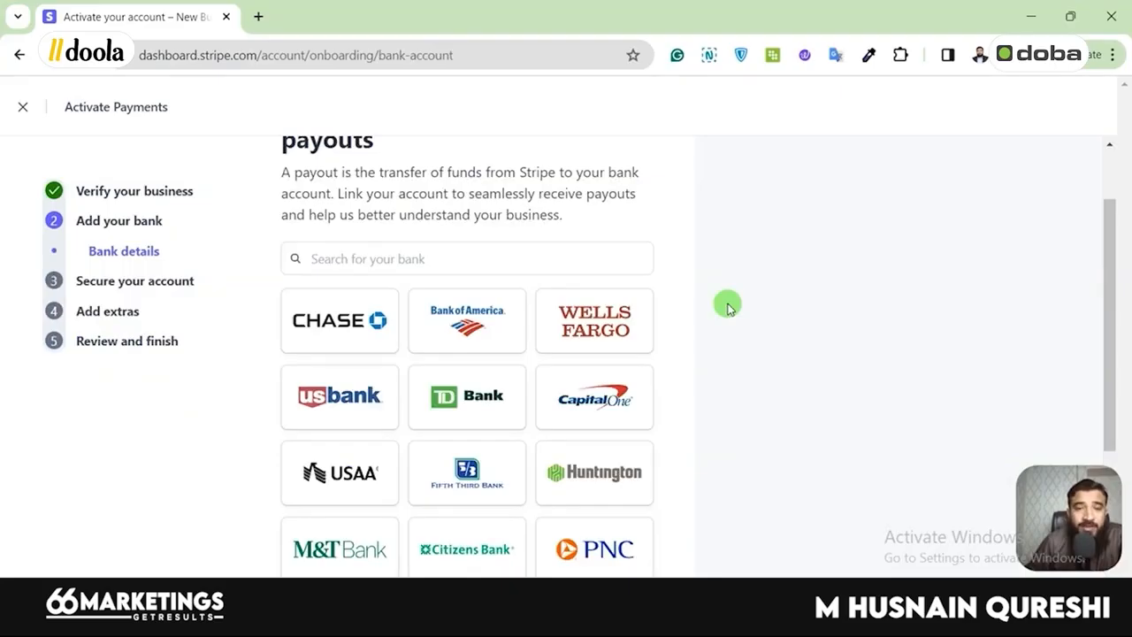
pyautogui.scroll(1, 727, 306)
pyautogui.scroll(-1, 727, 306)
pyautogui.scroll(1, 727, 306)
pyautogui.scroll(-1, 727, 306)
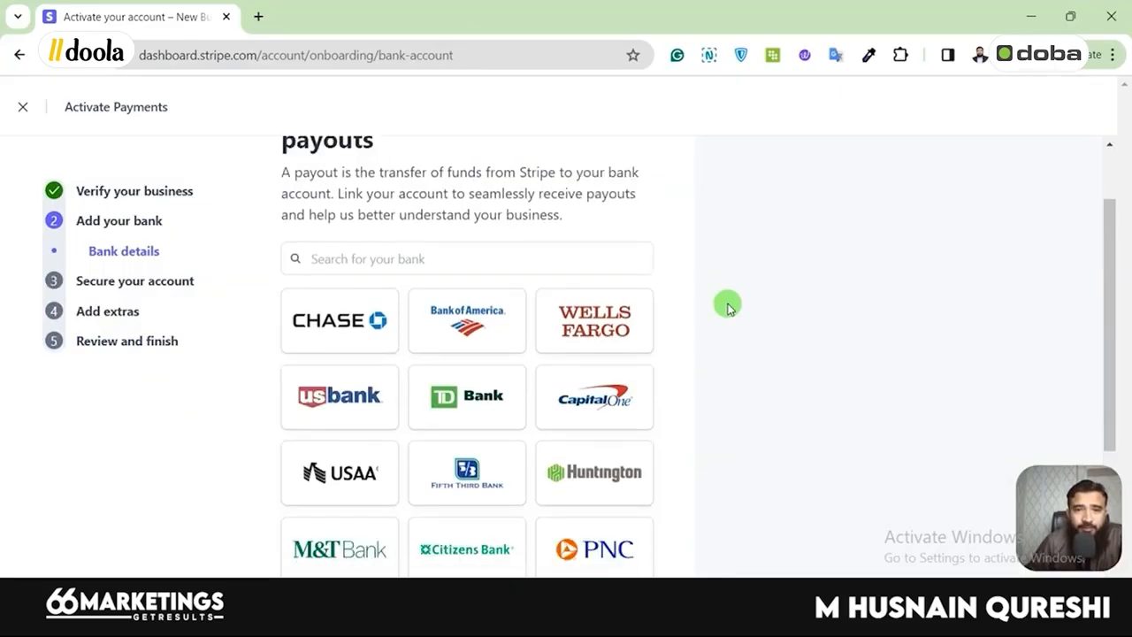
pyautogui.scroll(-2, 727, 306)
pyautogui.scroll(1, 753, 333)
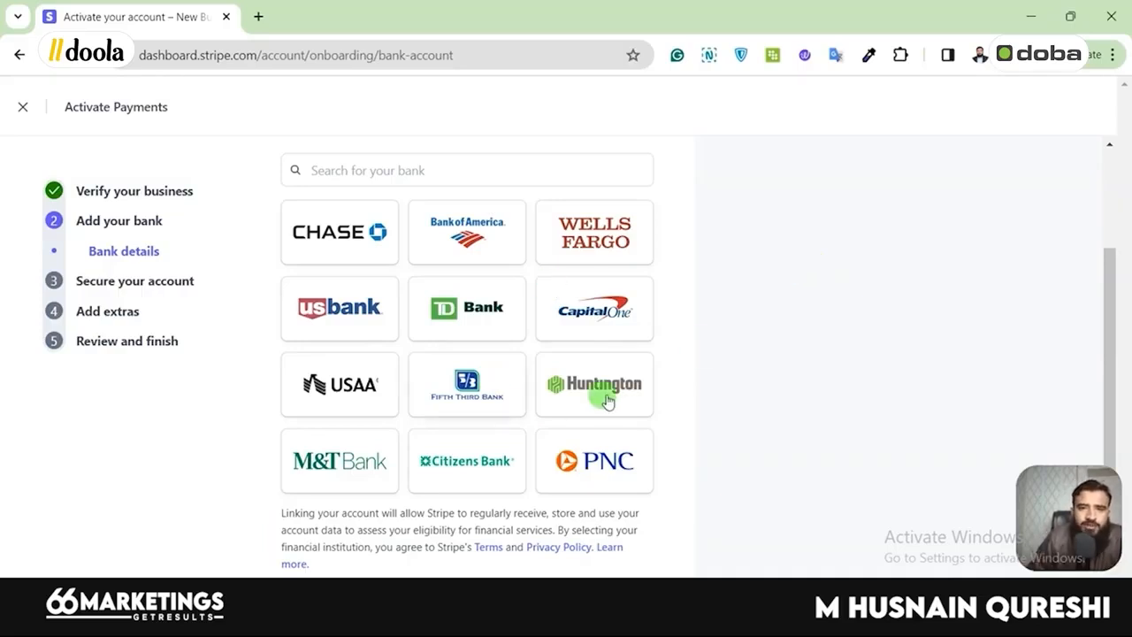
pyautogui.scroll(1, 755, 352)
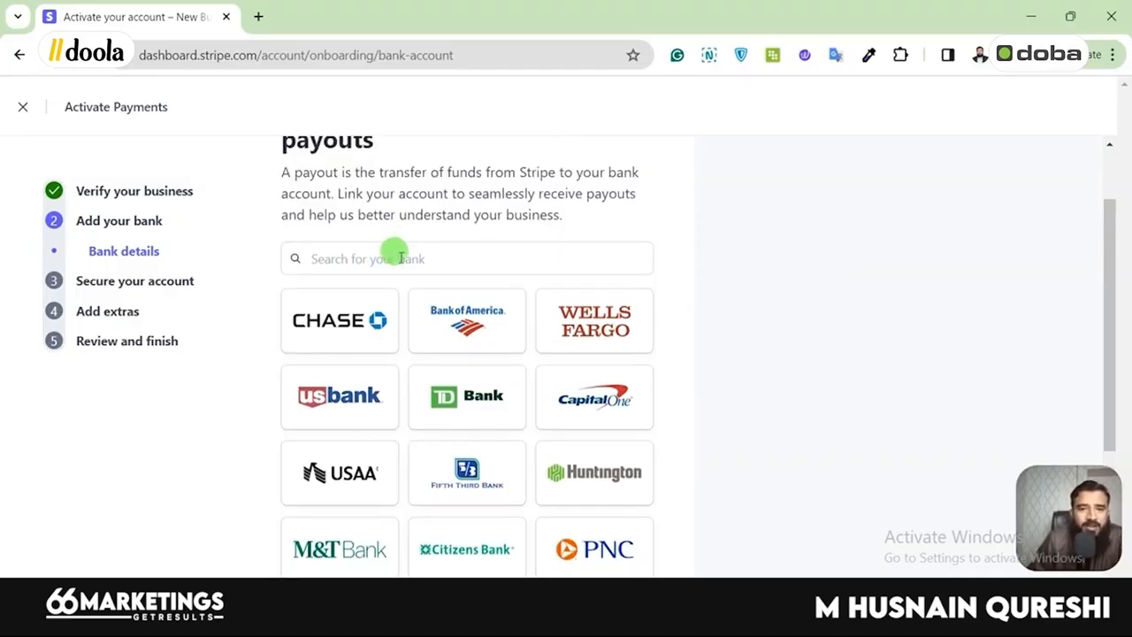
pyautogui.scroll(-3, 717, 240)
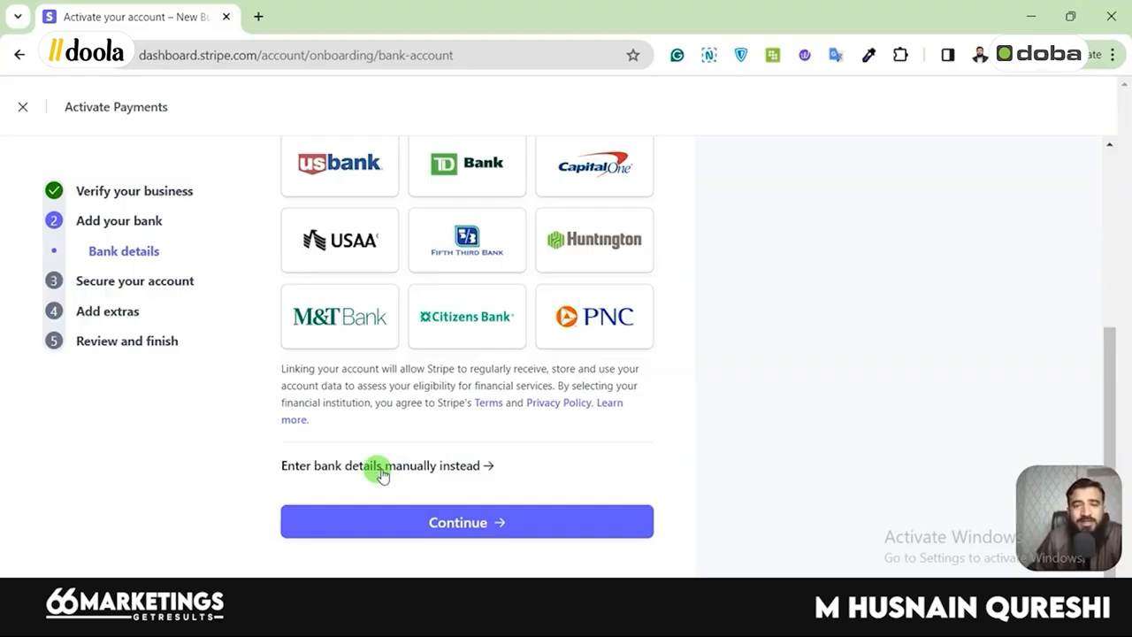
pyautogui.scroll(3, 758, 321)
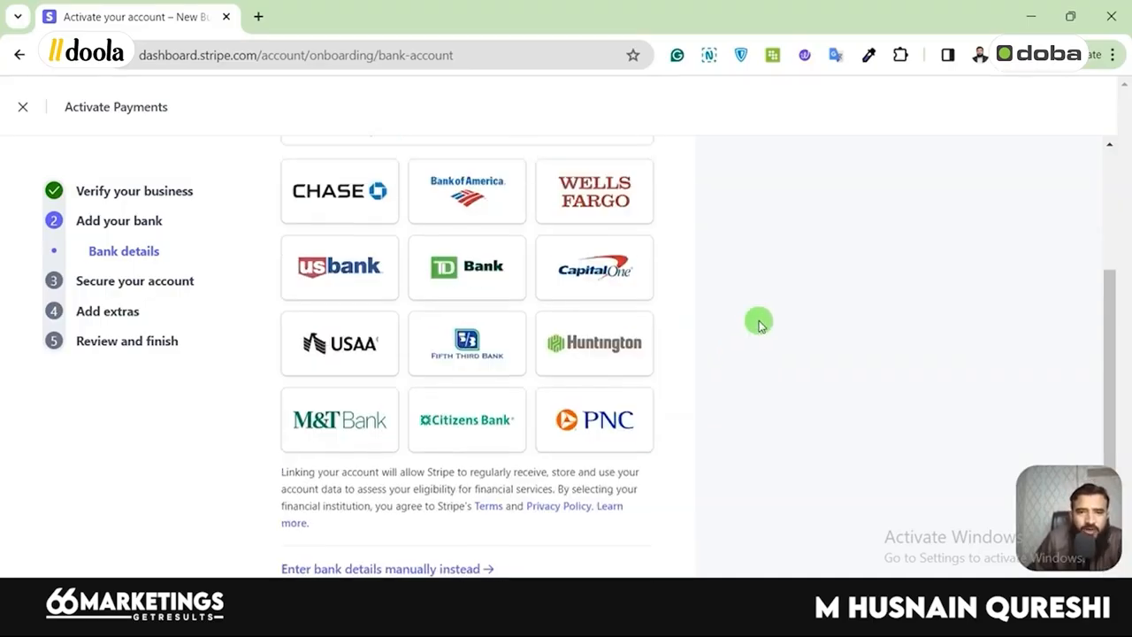
pyautogui.scroll(-3, 769, 323)
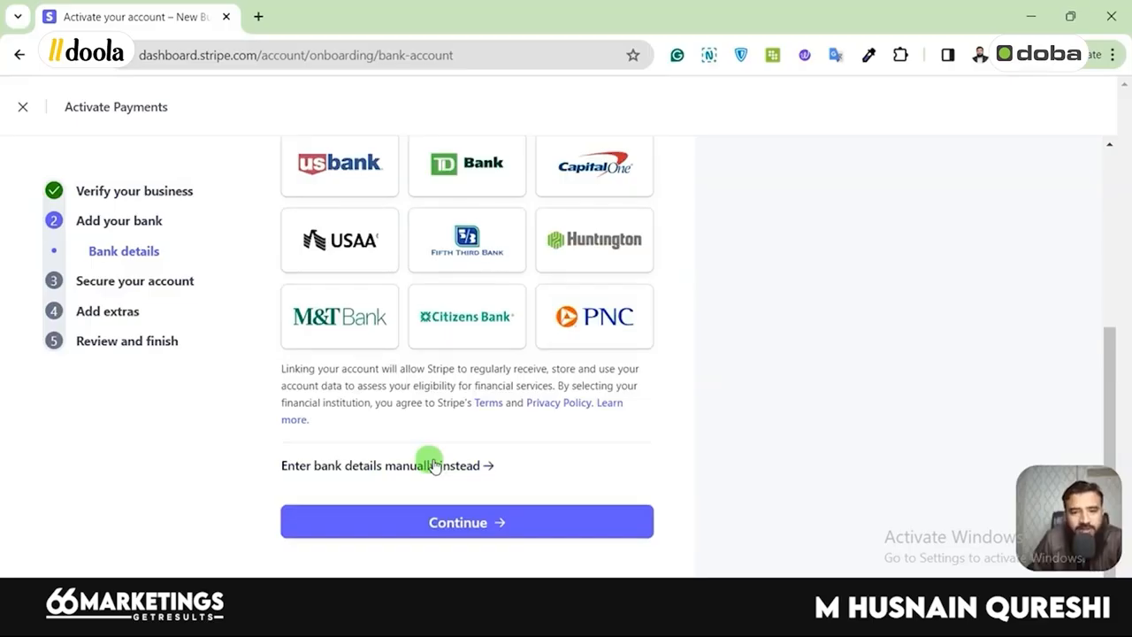
# Enter the First Century Bank routing and account numbers manually and save them
pyautogui.click(434, 466)
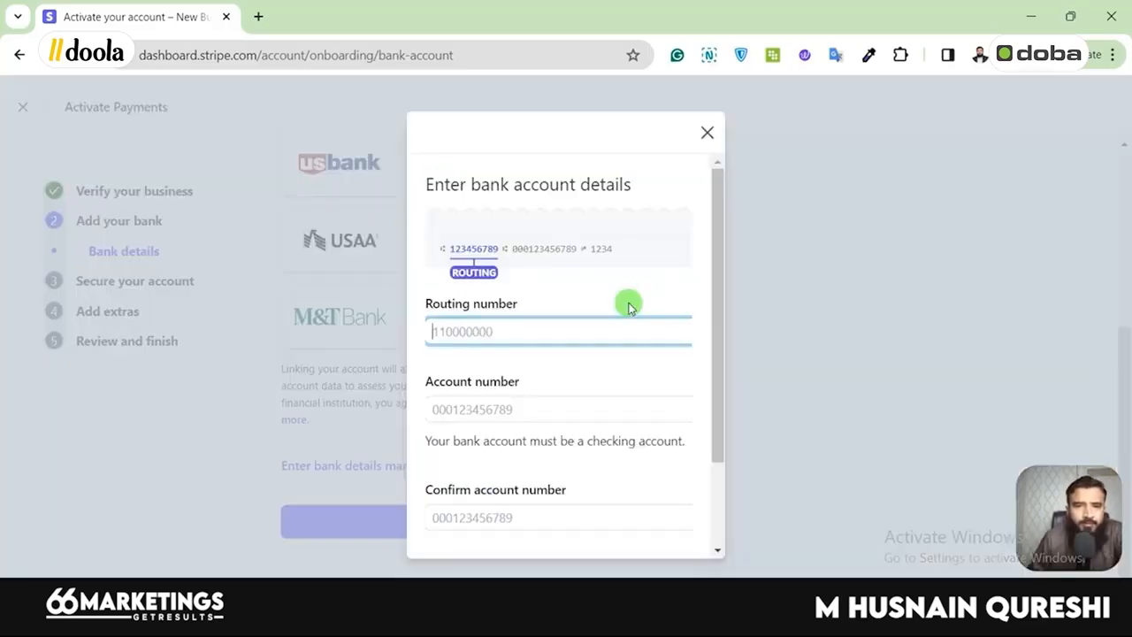
pyautogui.scroll(-1, 629, 306)
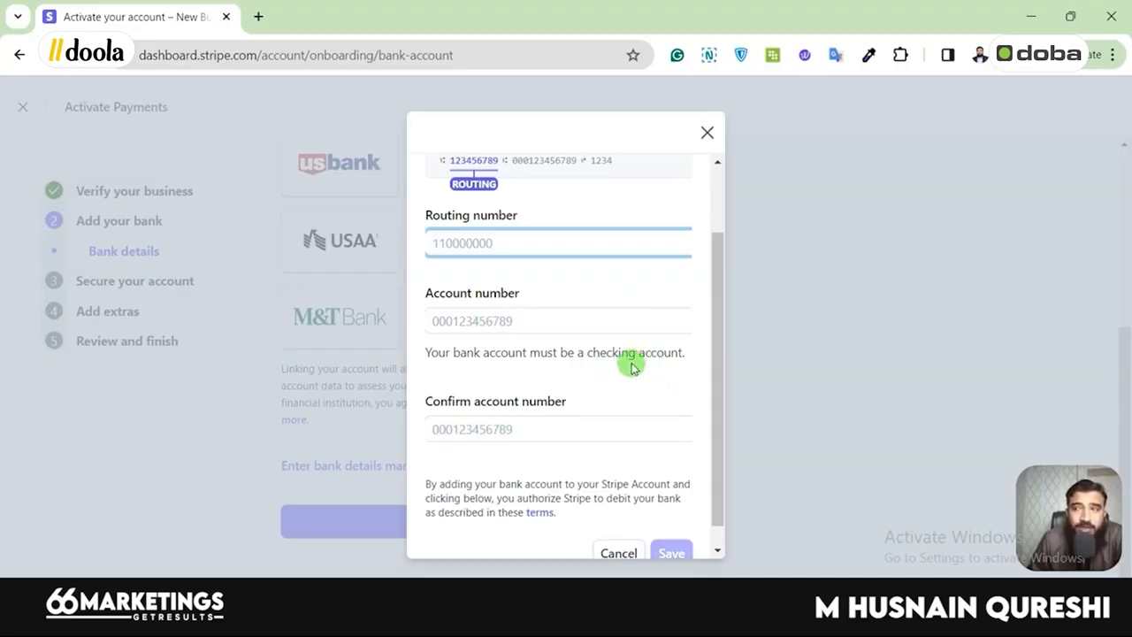
pyautogui.scroll(1, 633, 367)
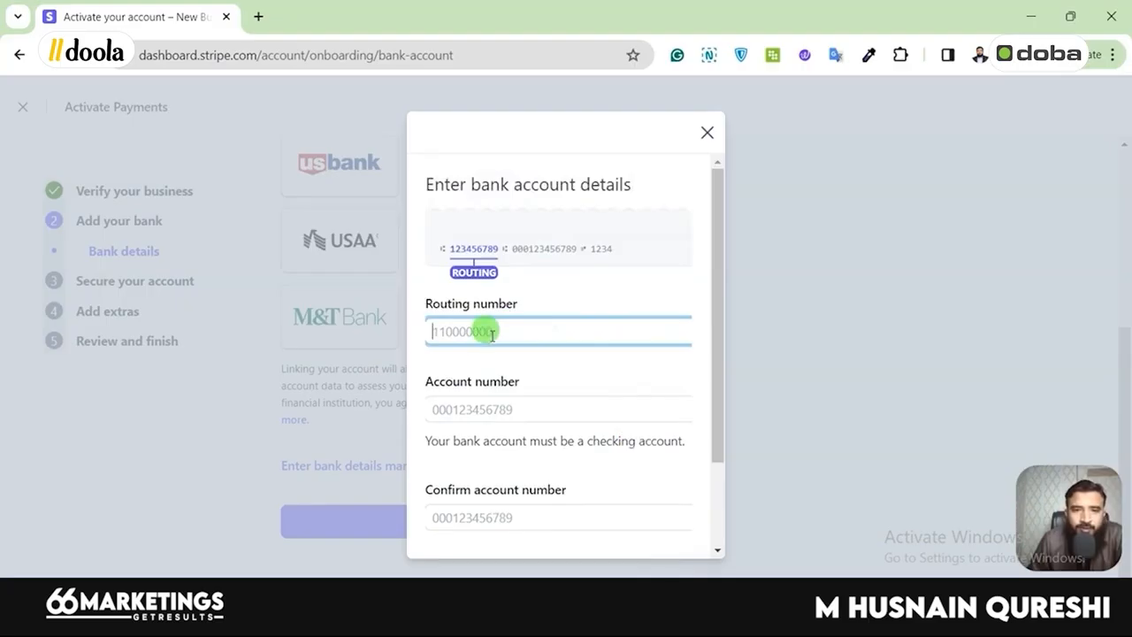
pyautogui.scroll(-1, 523, 332)
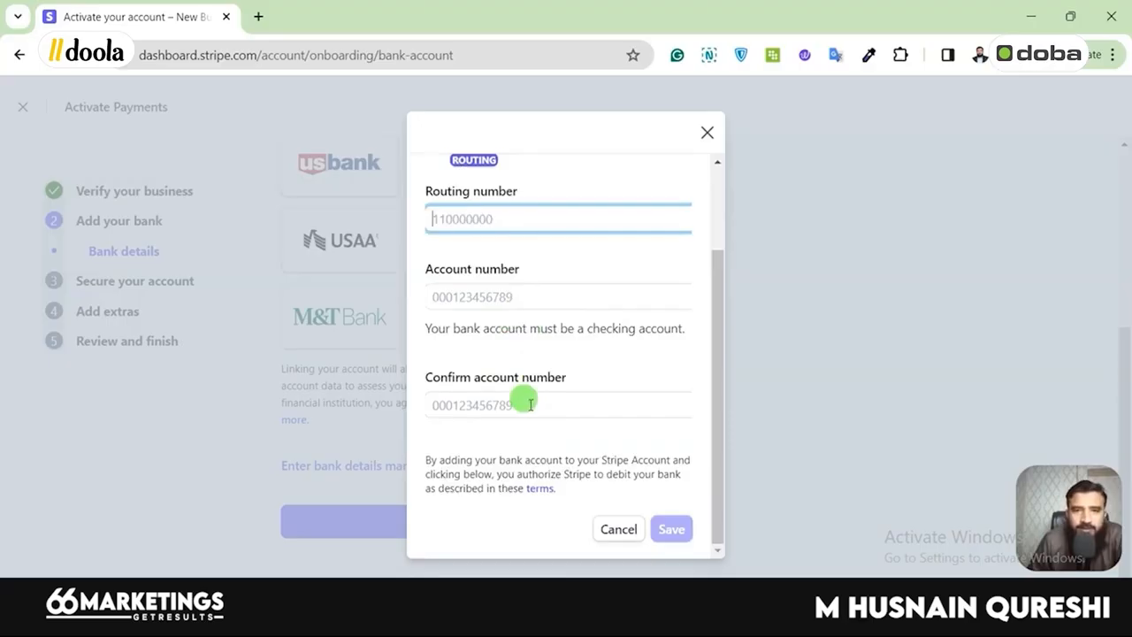
pyautogui.click(670, 531)
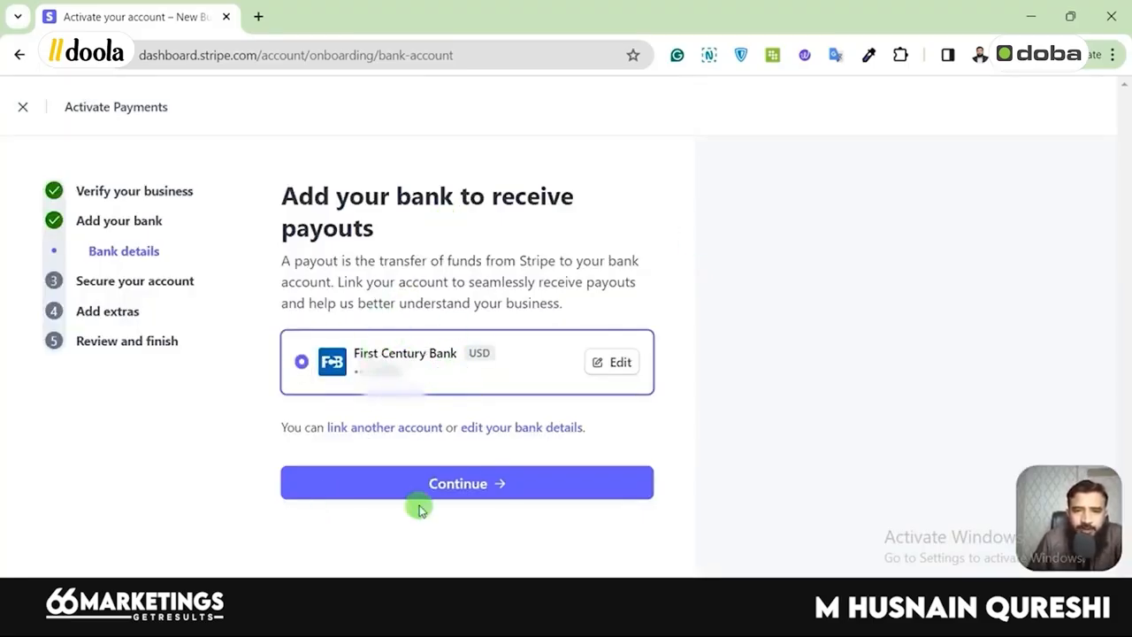
# On the account security step, pick SMS two-step authentication despite the warning and submit the mobile number
pyautogui.click(470, 490)
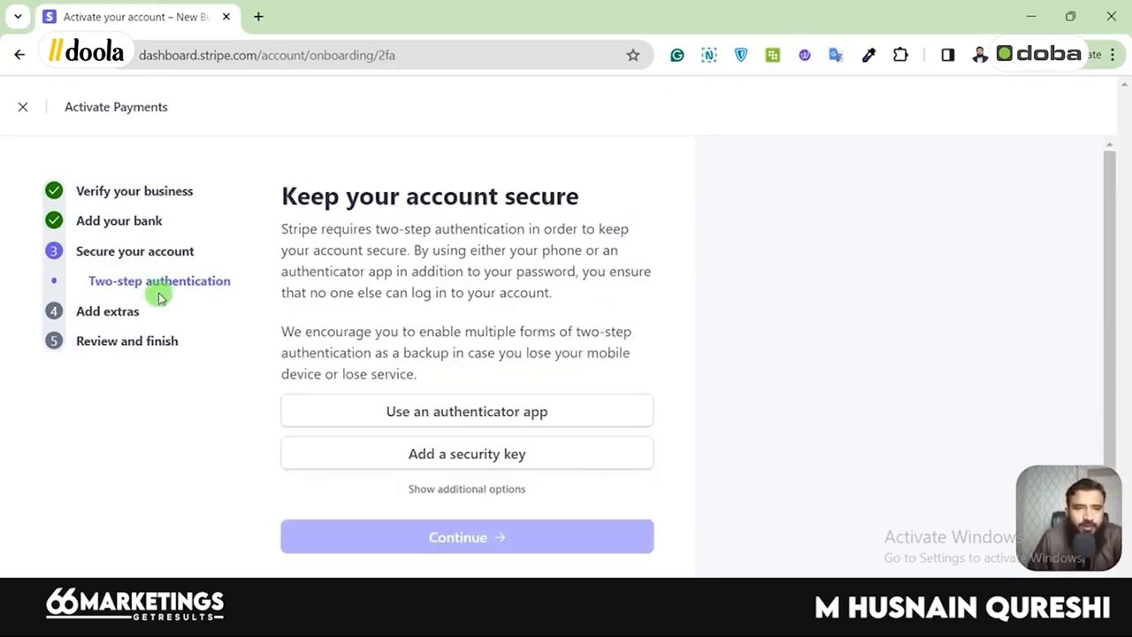
pyautogui.scroll(-1, 669, 234)
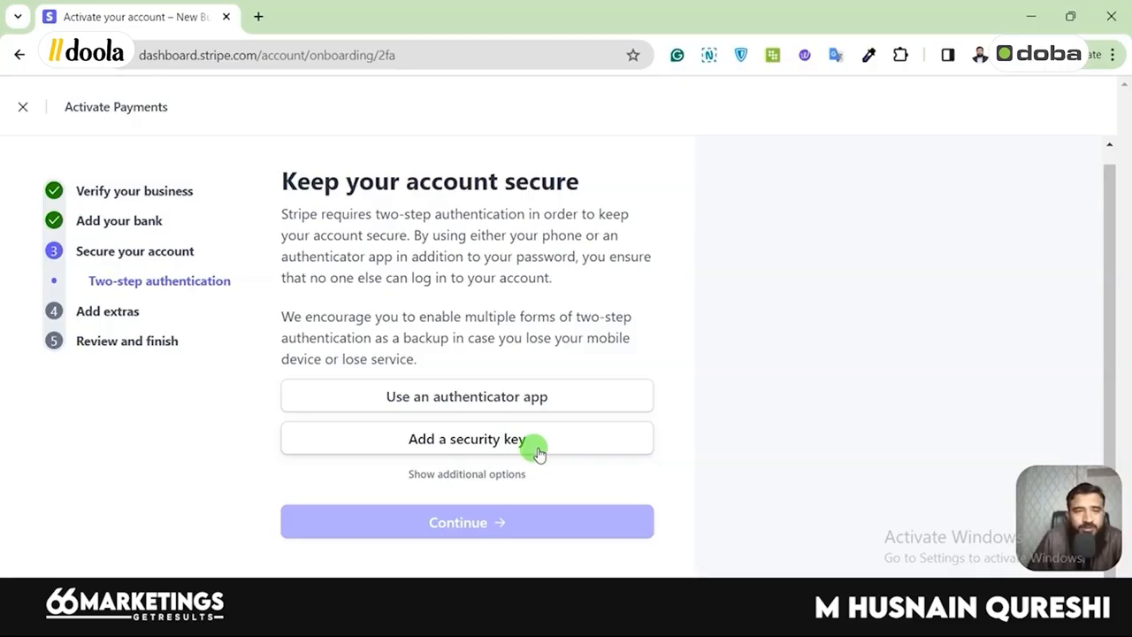
pyautogui.click(445, 473)
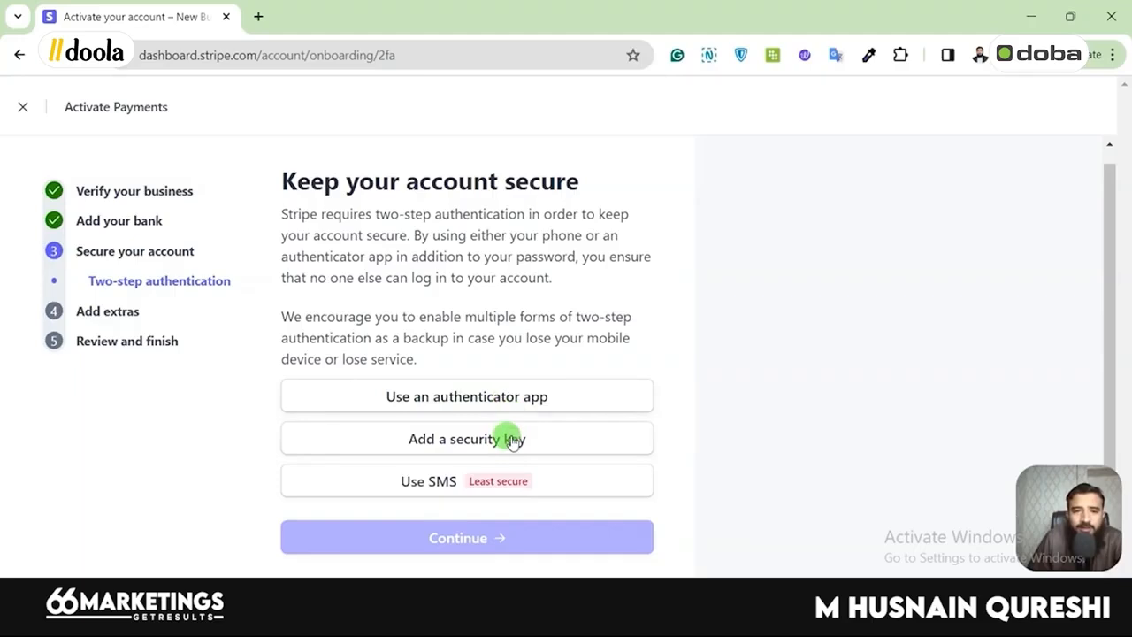
pyautogui.click(472, 488)
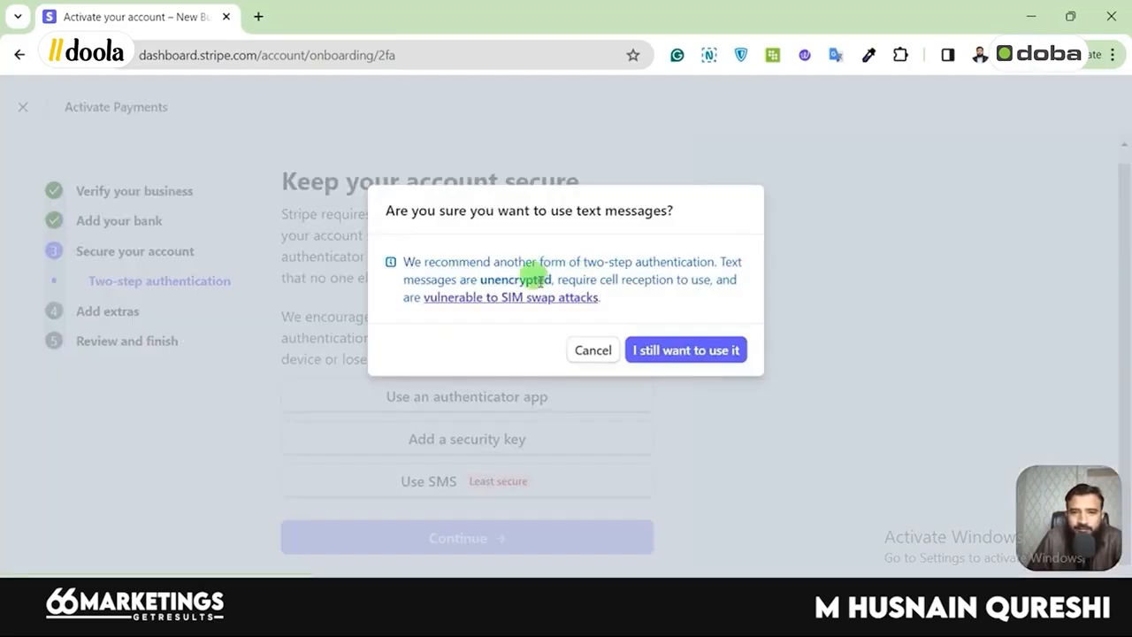
pyautogui.click(683, 350)
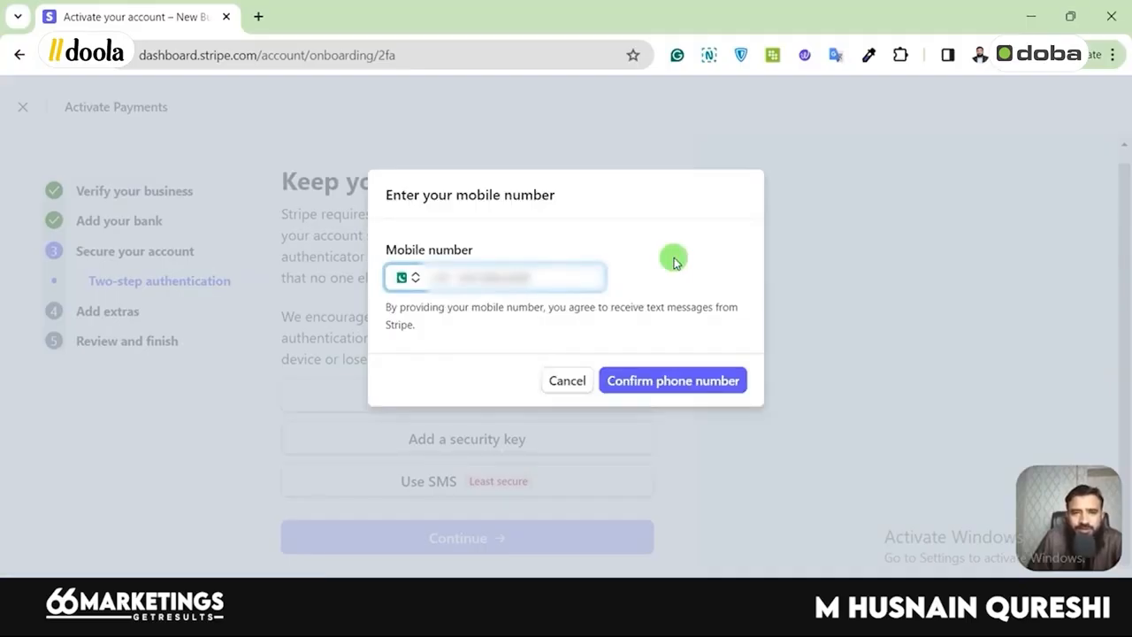
pyautogui.click(692, 389)
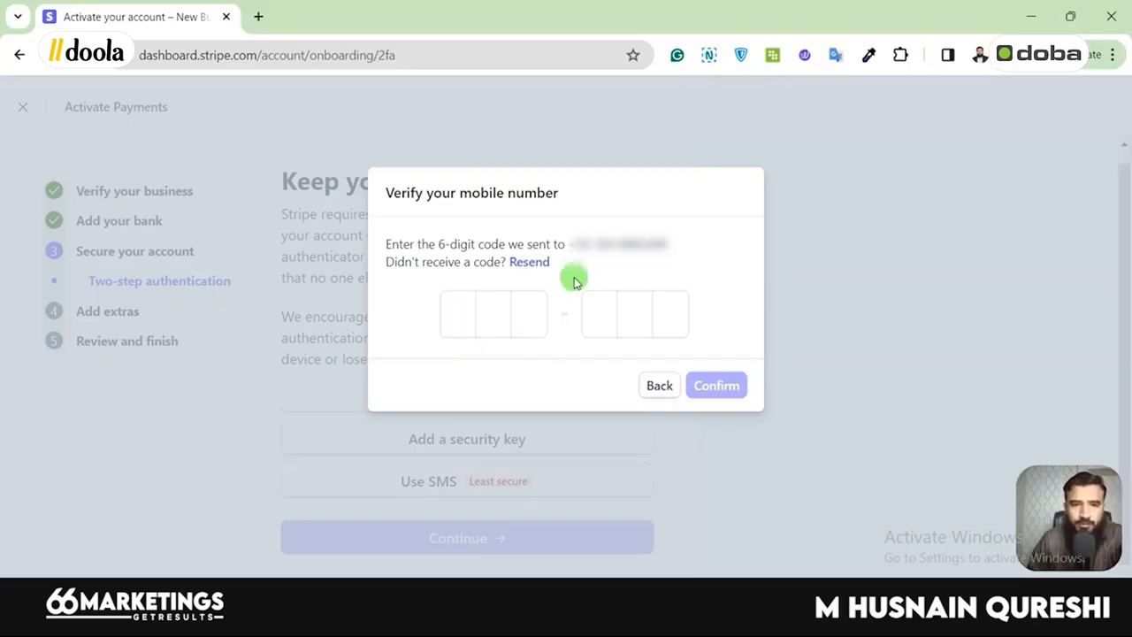
# Enter and confirm the texted 6-digit verification code, then acknowledge the backup code as saved
pyautogui.click(457, 310)
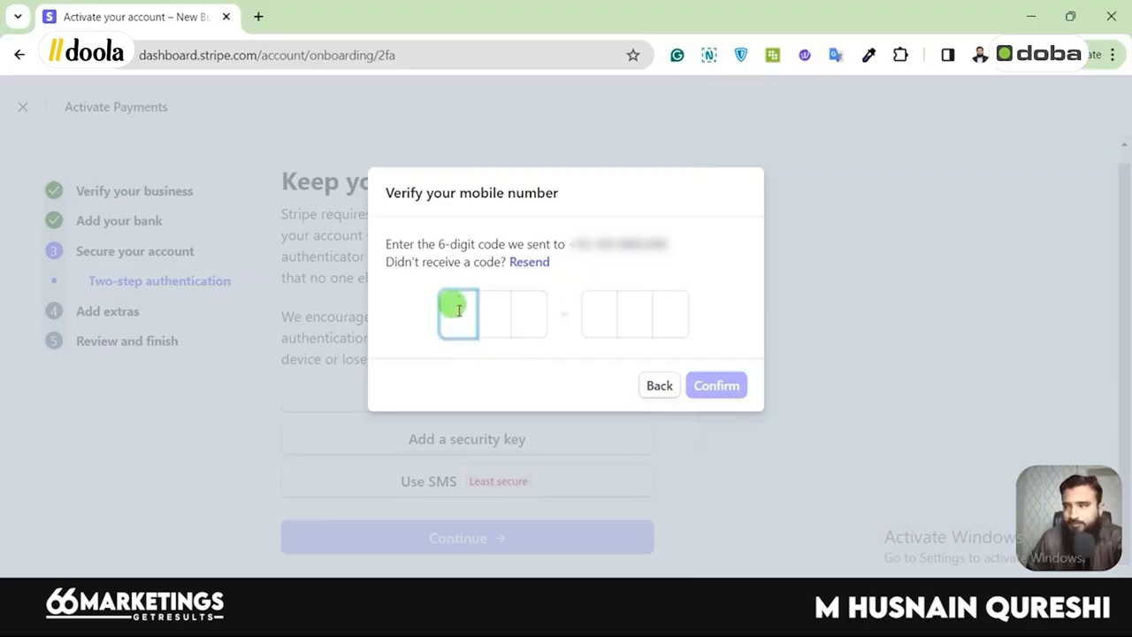
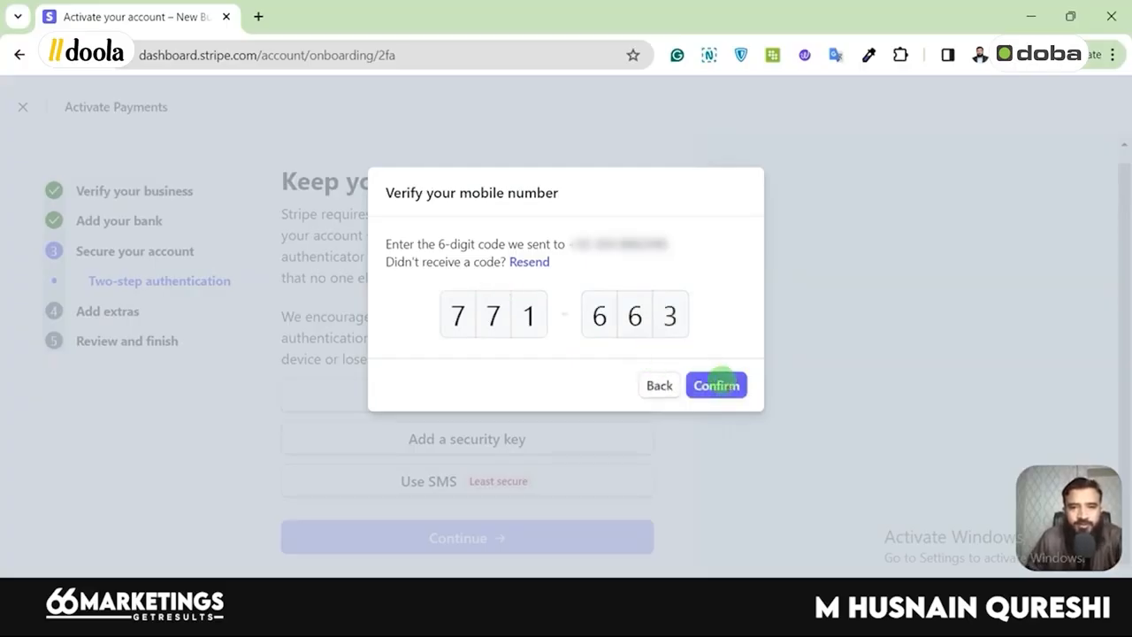
pyautogui.click(718, 386)
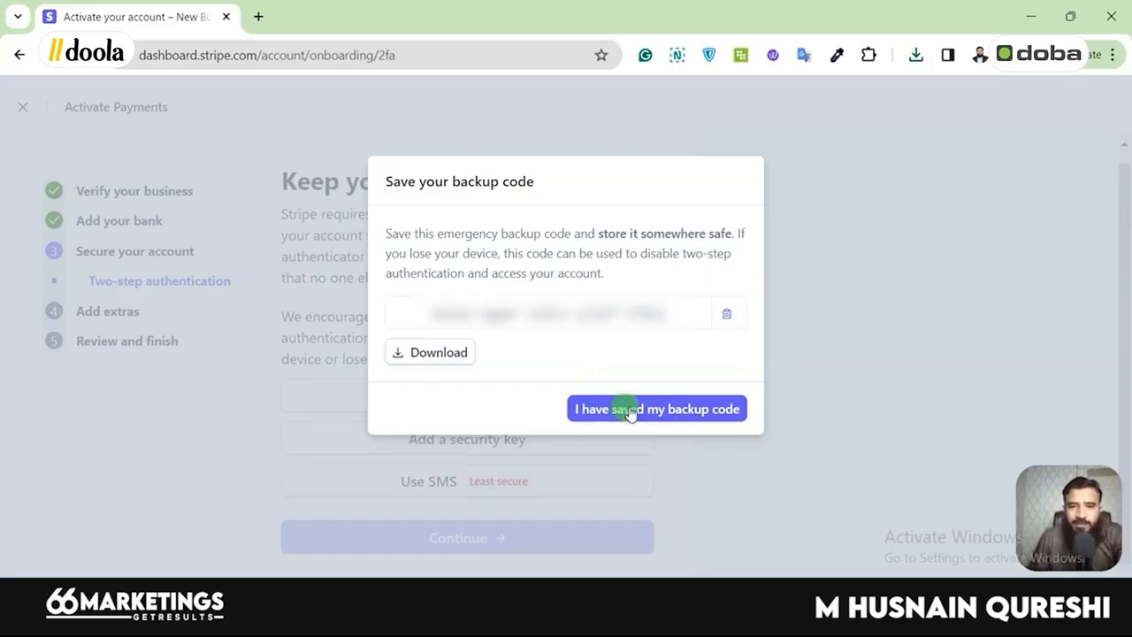
pyautogui.click(631, 410)
pyautogui.click(728, 352)
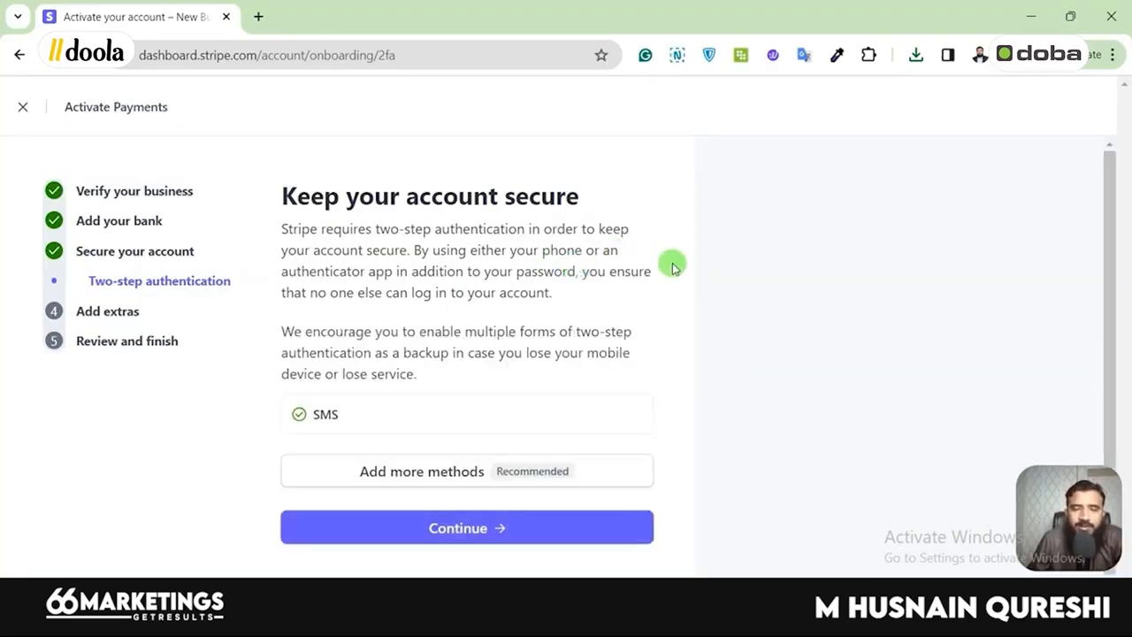
# Continue past two-step authentication and skip automatic sales tax calculation for now
pyautogui.click(497, 525)
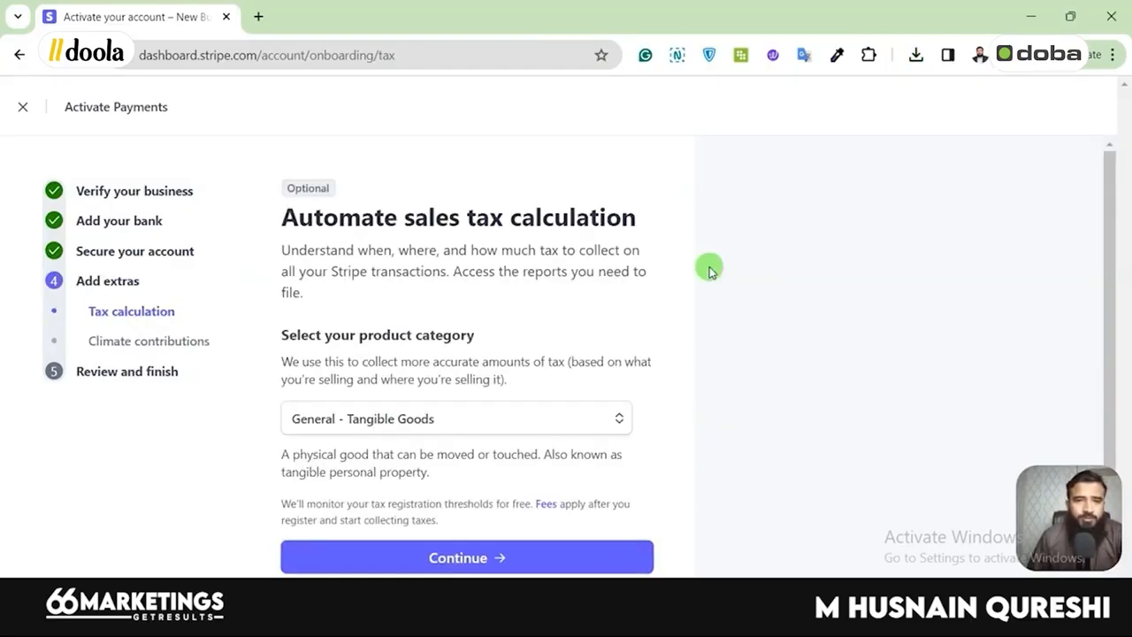
pyautogui.scroll(-1, 708, 270)
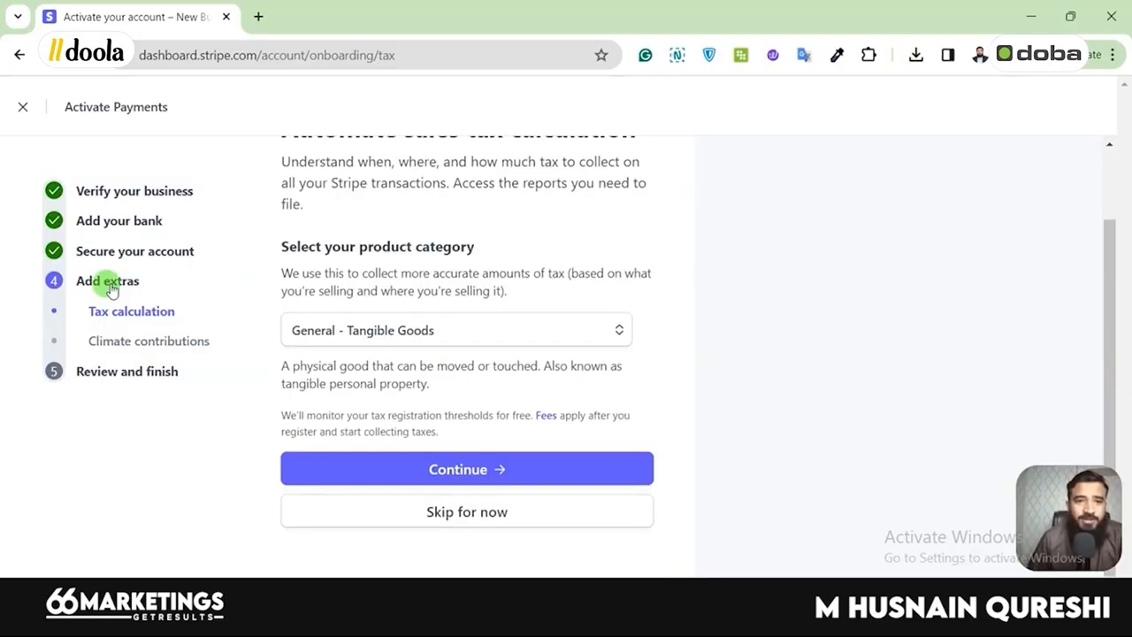
pyautogui.scroll(1, 841, 231)
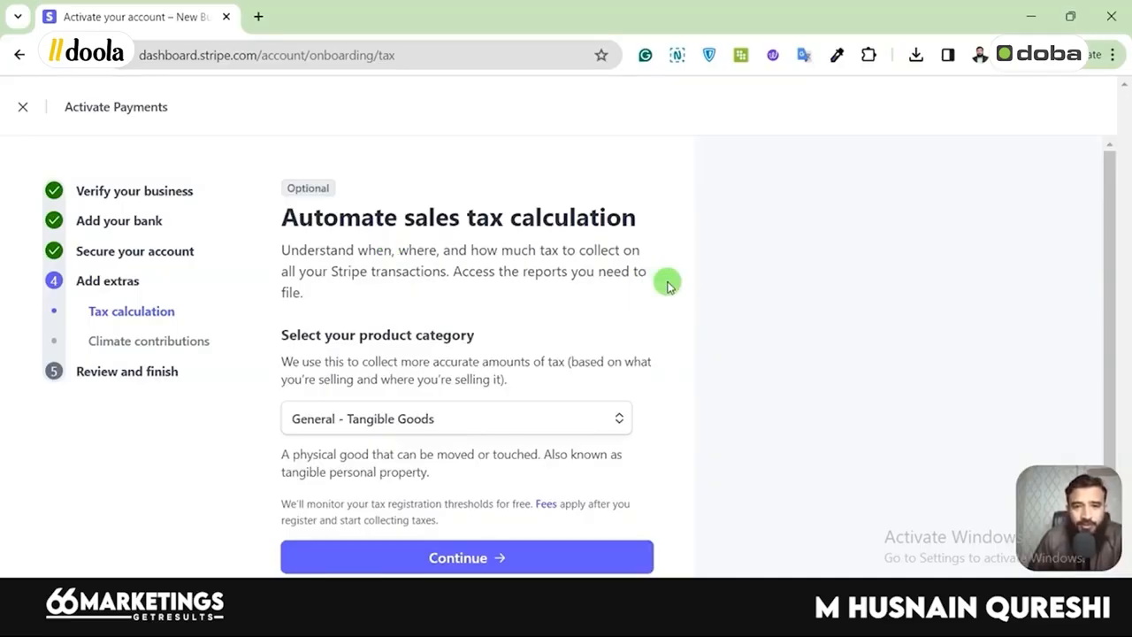
pyautogui.scroll(-2, 669, 285)
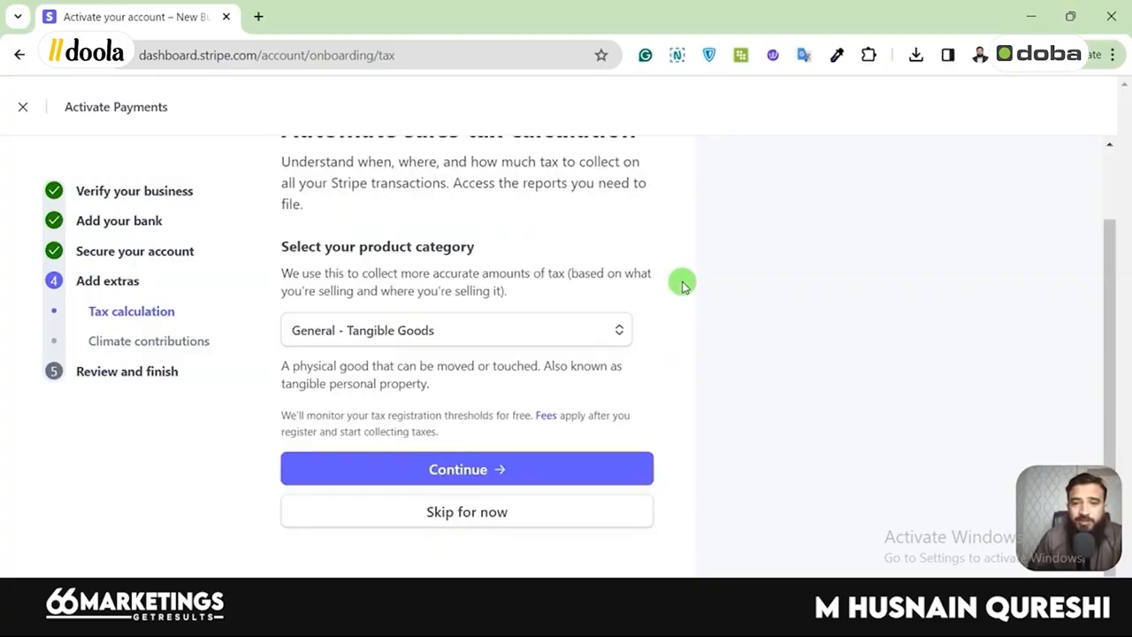
pyautogui.click(459, 523)
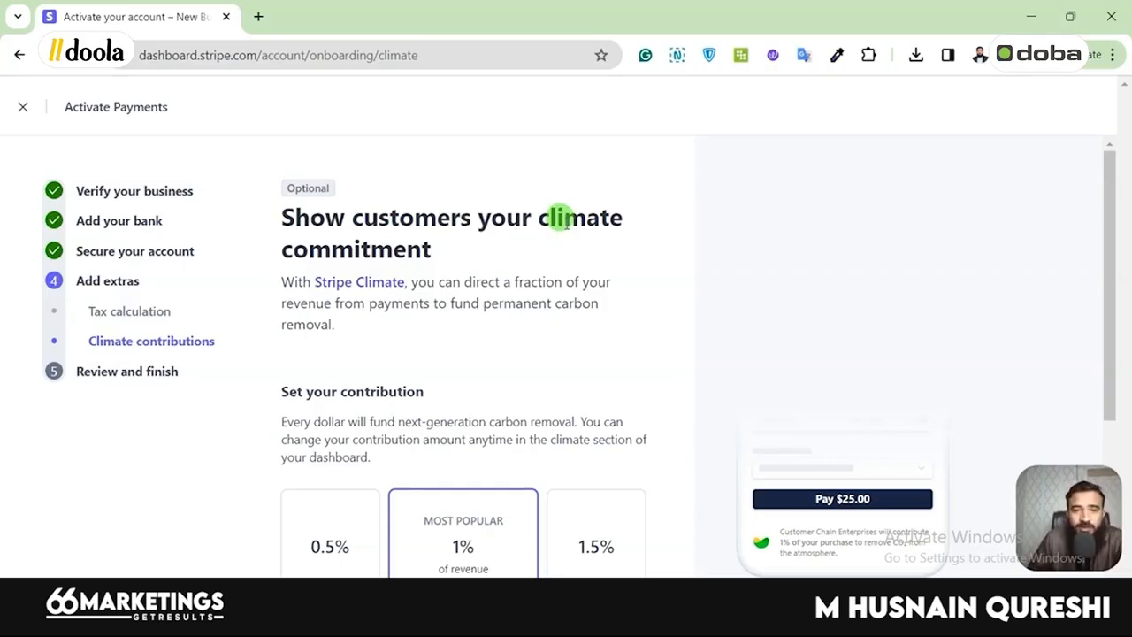
# Try the 1.5% and 0.5% climate contribution options, then decline contributions with No thanks
pyautogui.scroll(-1, 559, 219)
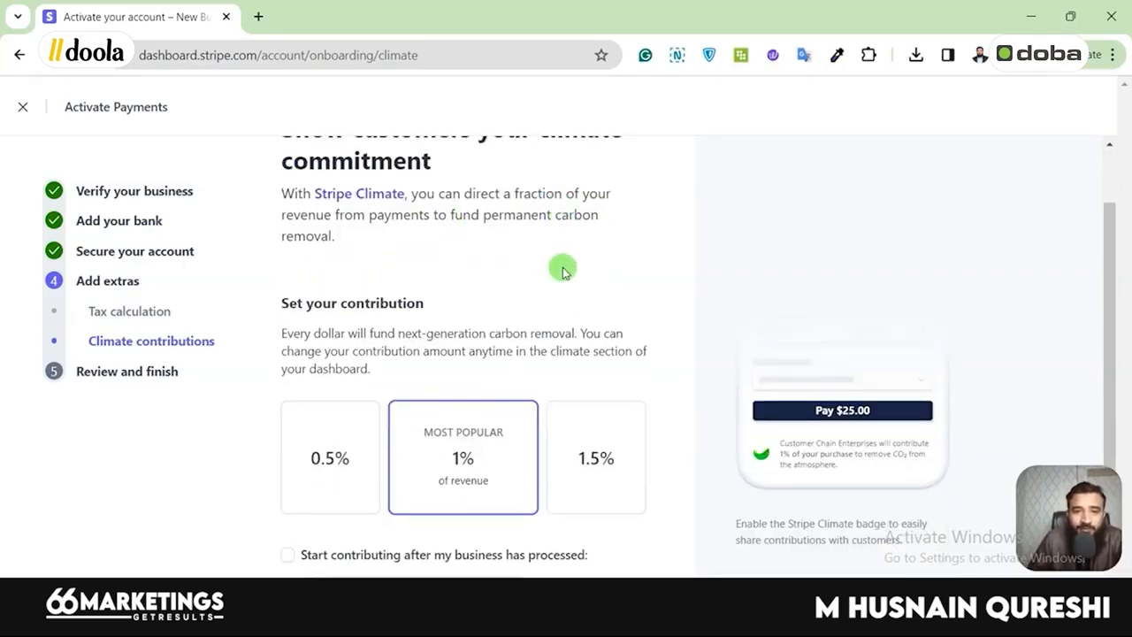
pyautogui.scroll(1, 563, 271)
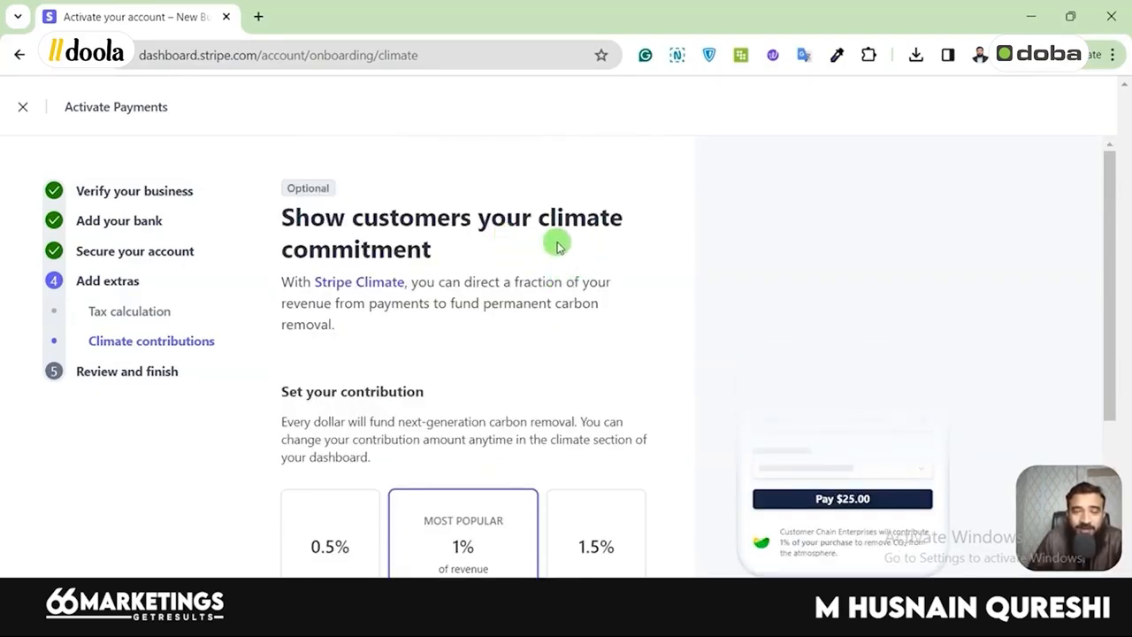
pyautogui.scroll(-2, 581, 298)
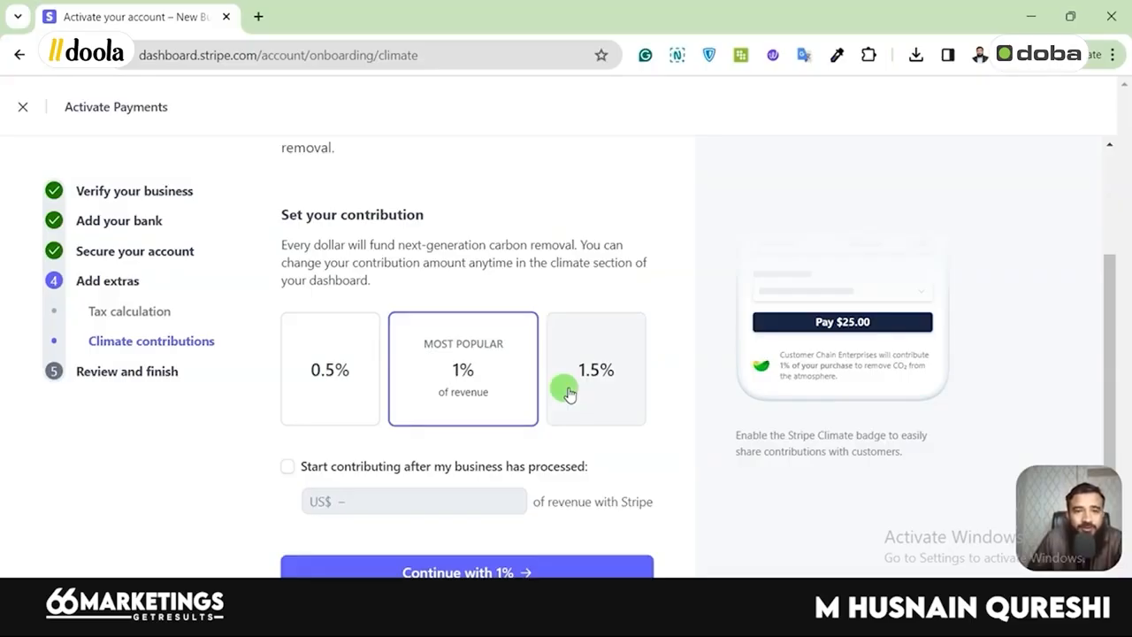
pyautogui.scroll(3, 569, 393)
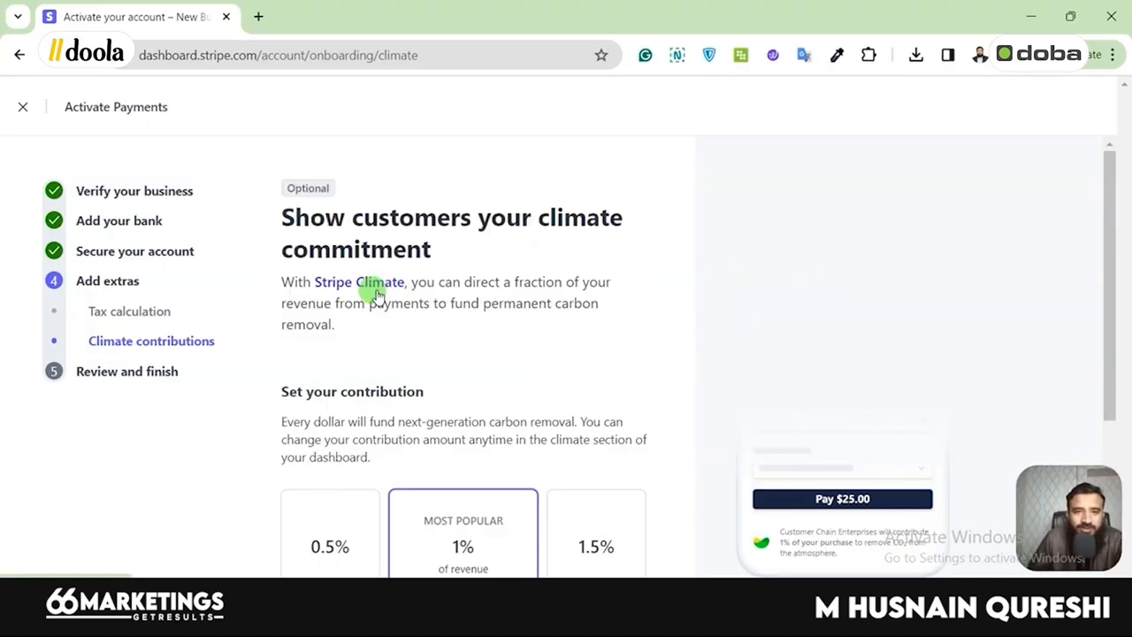
pyautogui.scroll(-3, 530, 320)
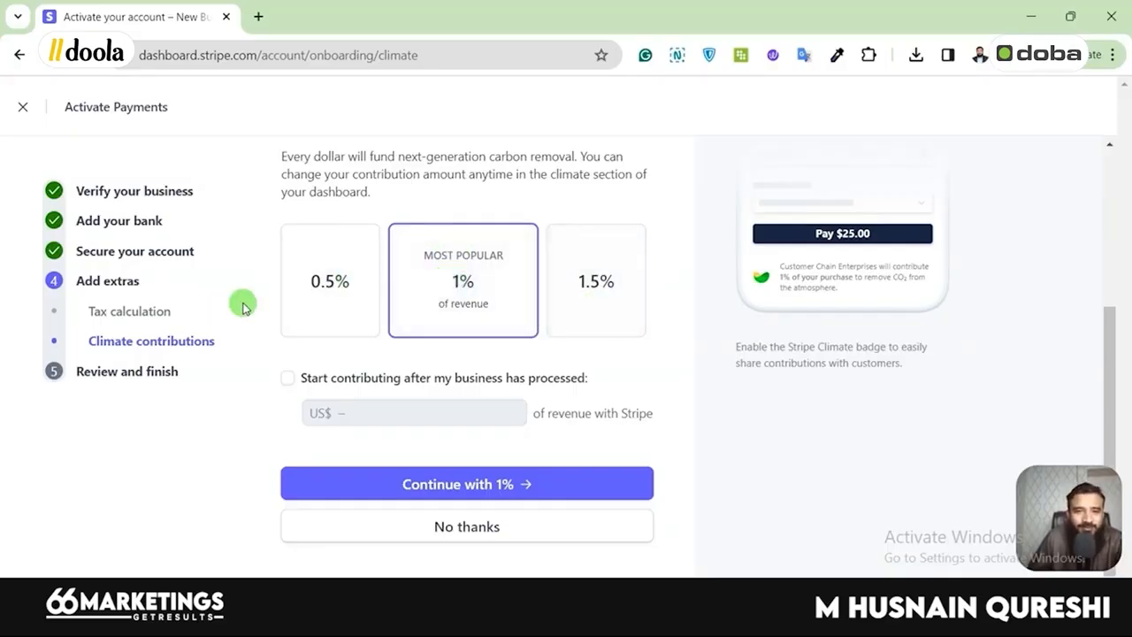
pyautogui.click(579, 274)
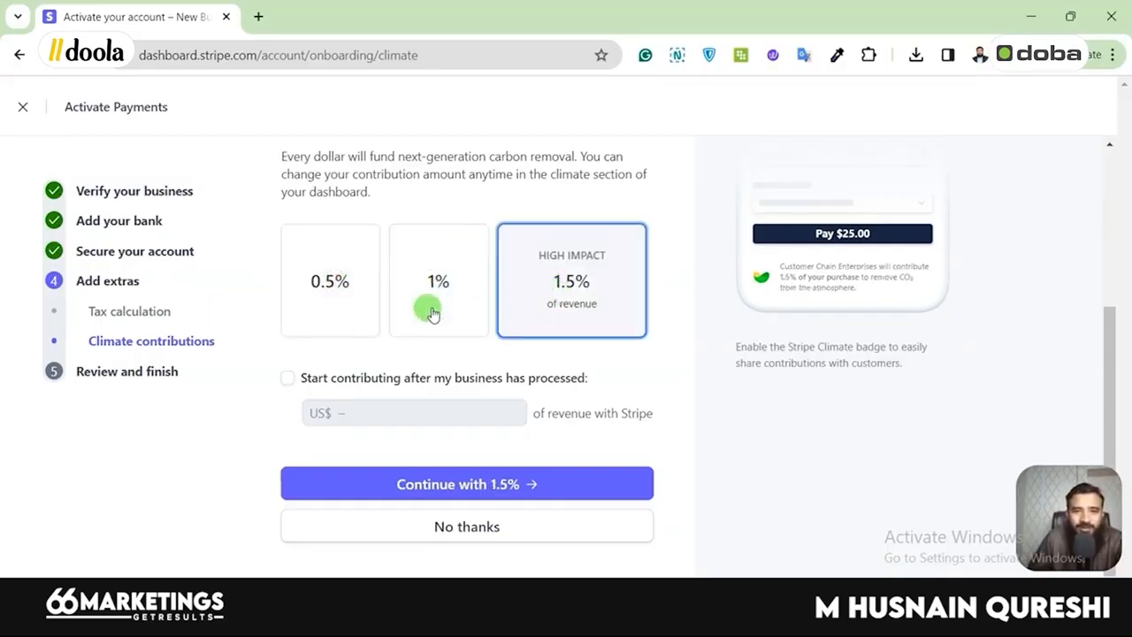
pyautogui.click(329, 264)
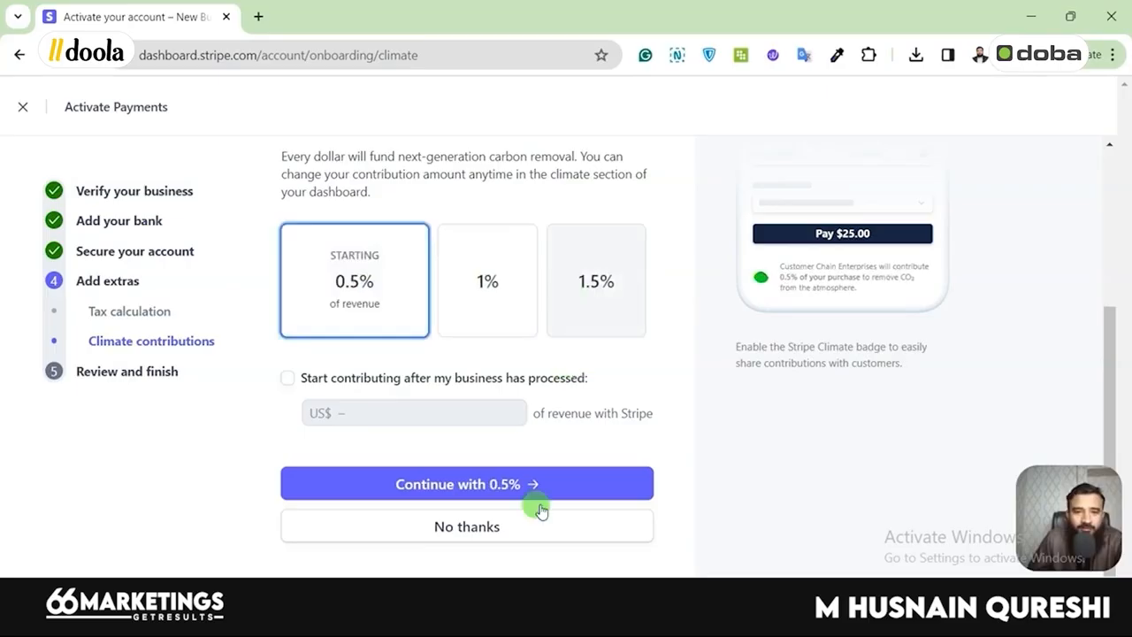
pyautogui.click(464, 531)
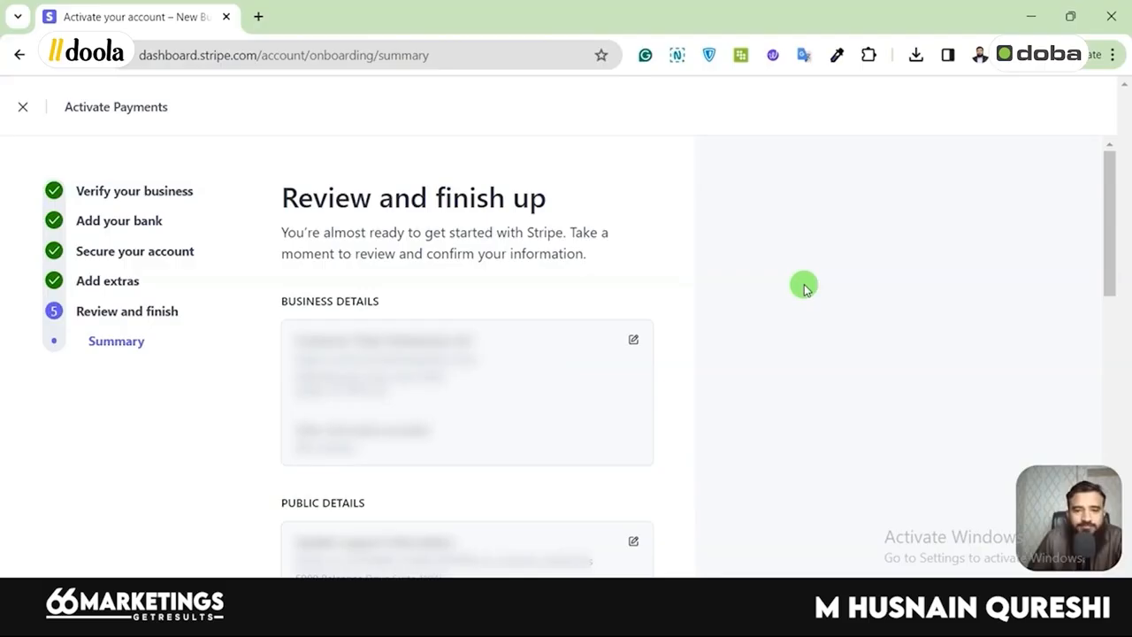
# Agree to the terms at the bottom of the review summary and submit onboarding
pyautogui.scroll(-10, 803, 283)
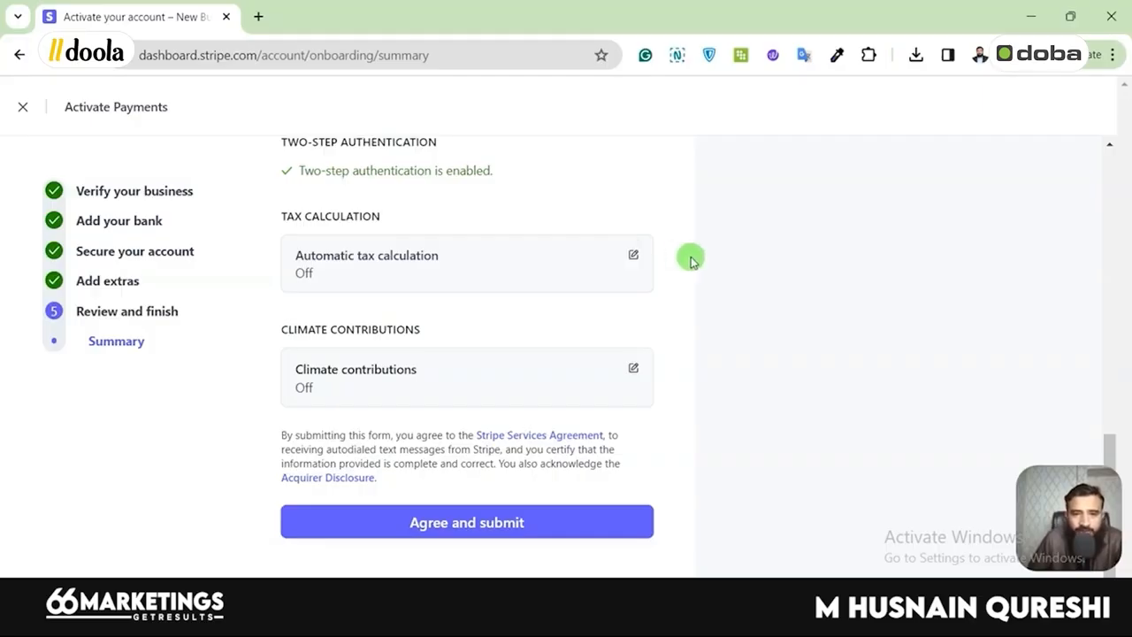
pyautogui.click(461, 522)
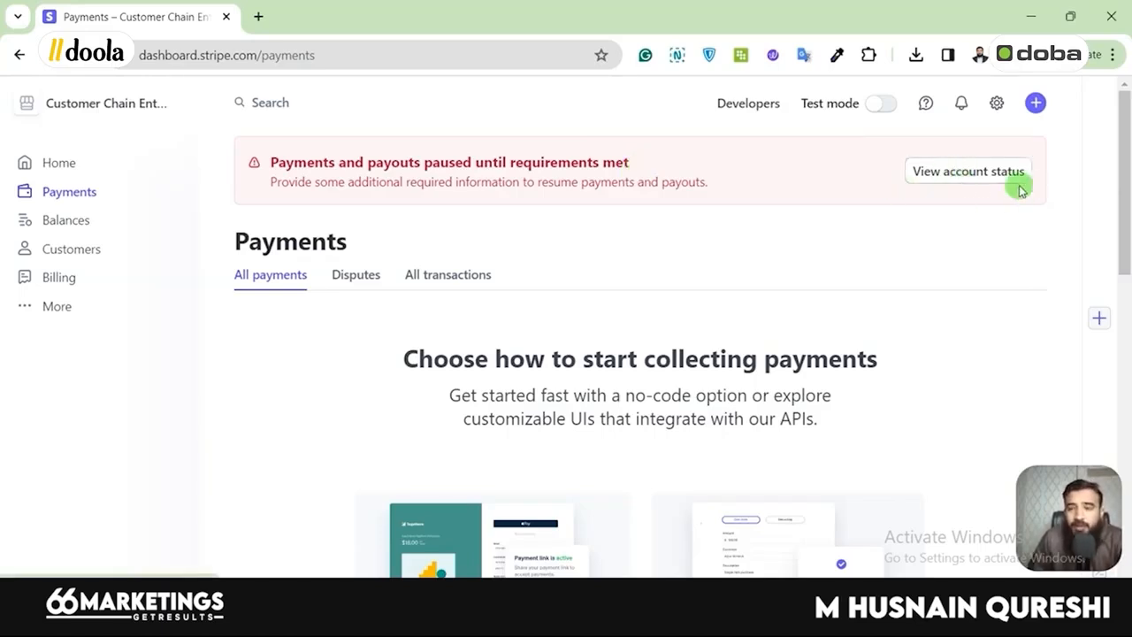
# Open the account status page and start the 'Update your business representative' task
pyautogui.click(967, 173)
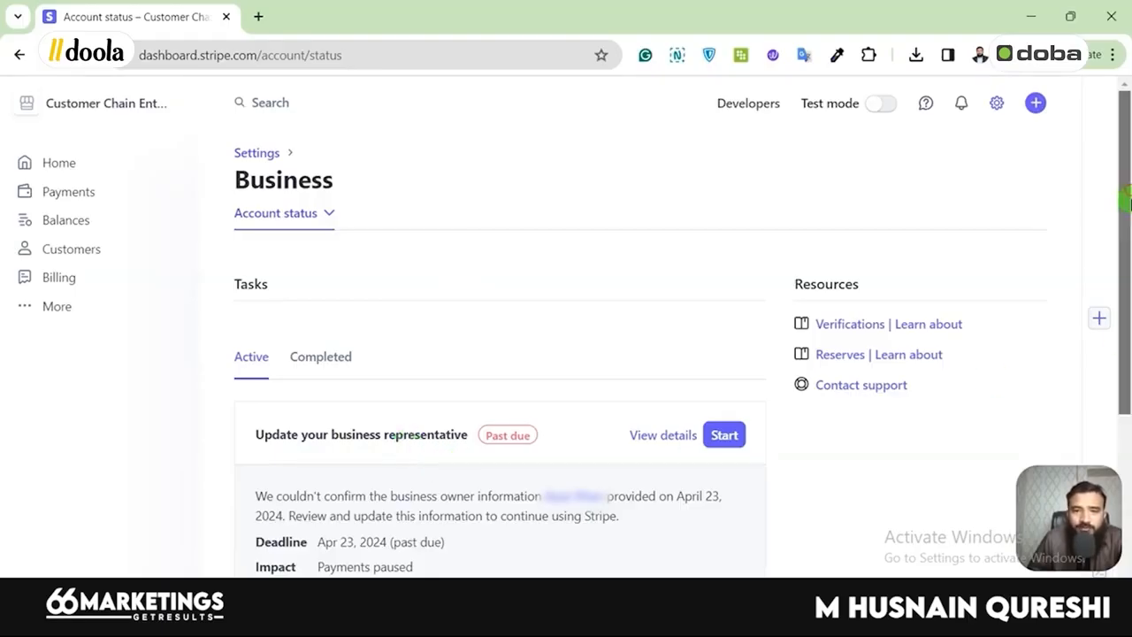
pyautogui.moveTo(1126, 204); pyautogui.dragTo(1124, 430)
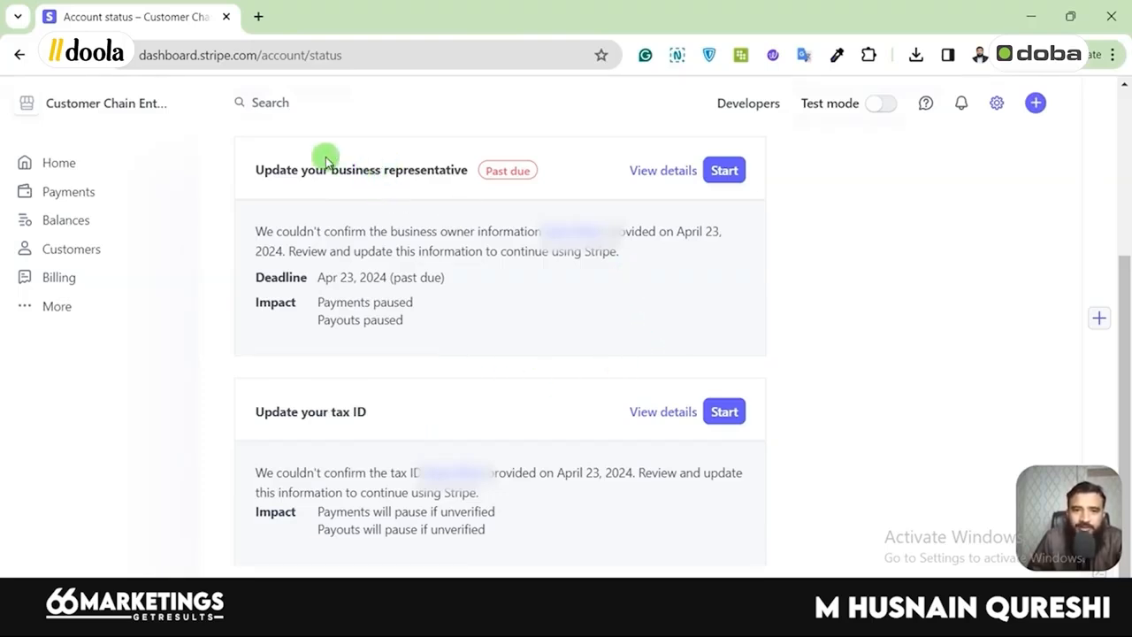
pyautogui.click(725, 171)
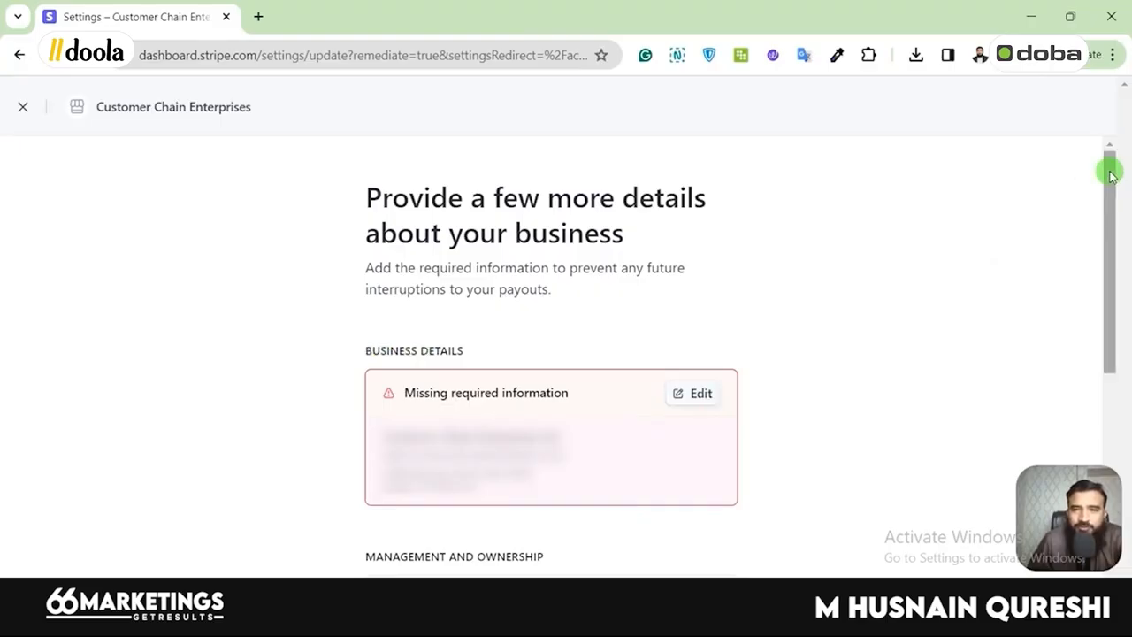
pyautogui.moveTo(1107, 172); pyautogui.dragTo(1104, 359)
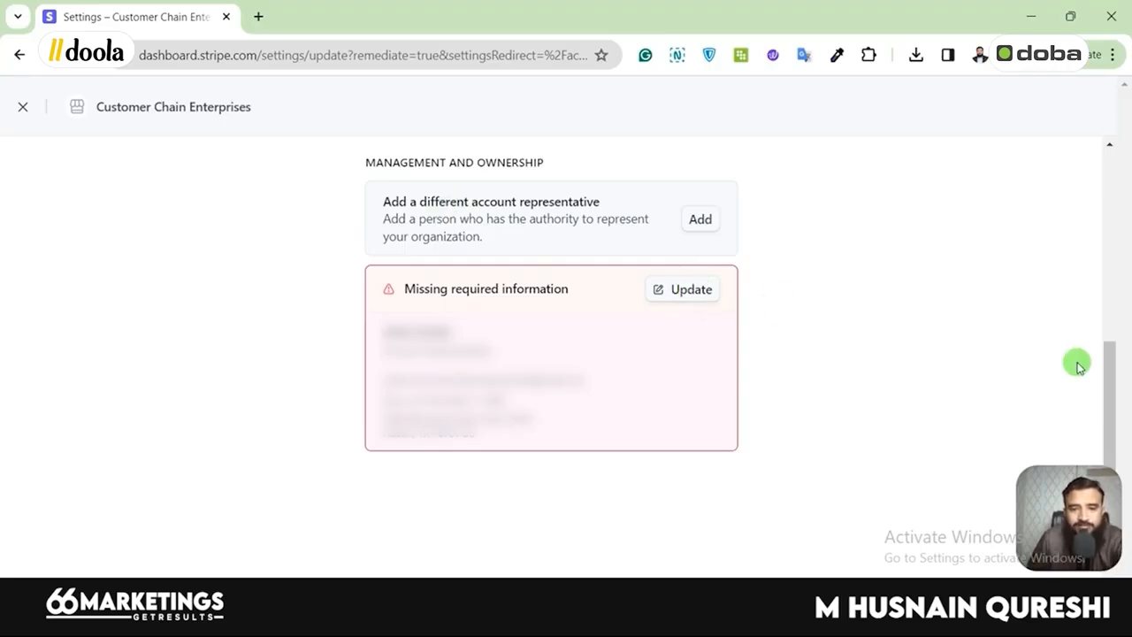
pyautogui.scroll(3, 1077, 367)
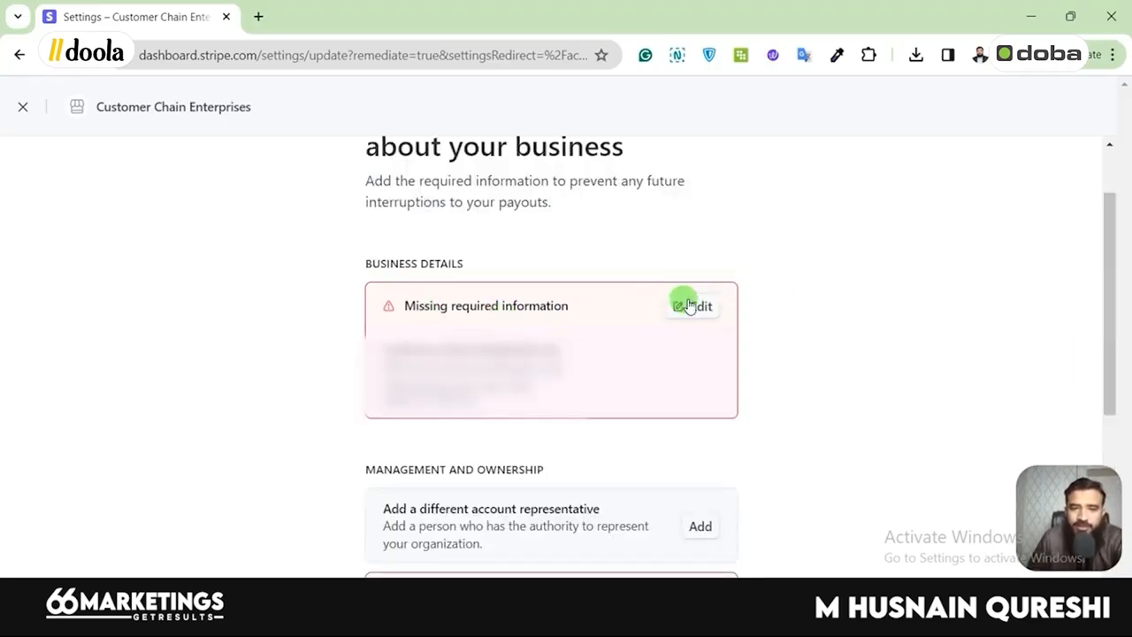
pyautogui.click(691, 306)
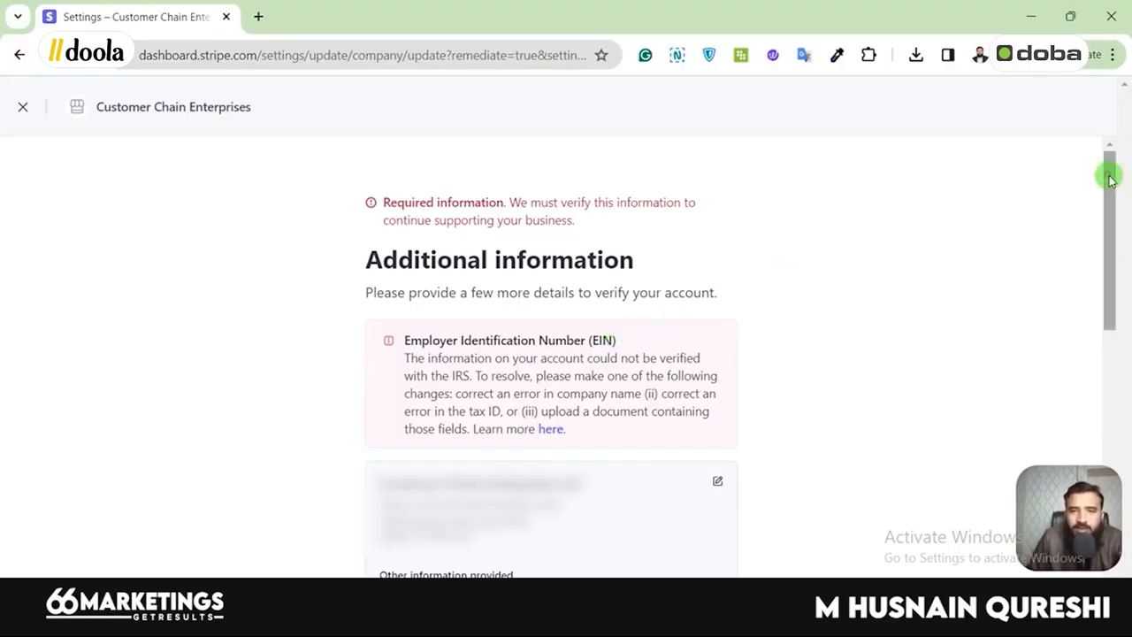
pyautogui.moveTo(1111, 180); pyautogui.dragTo(1127, 370)
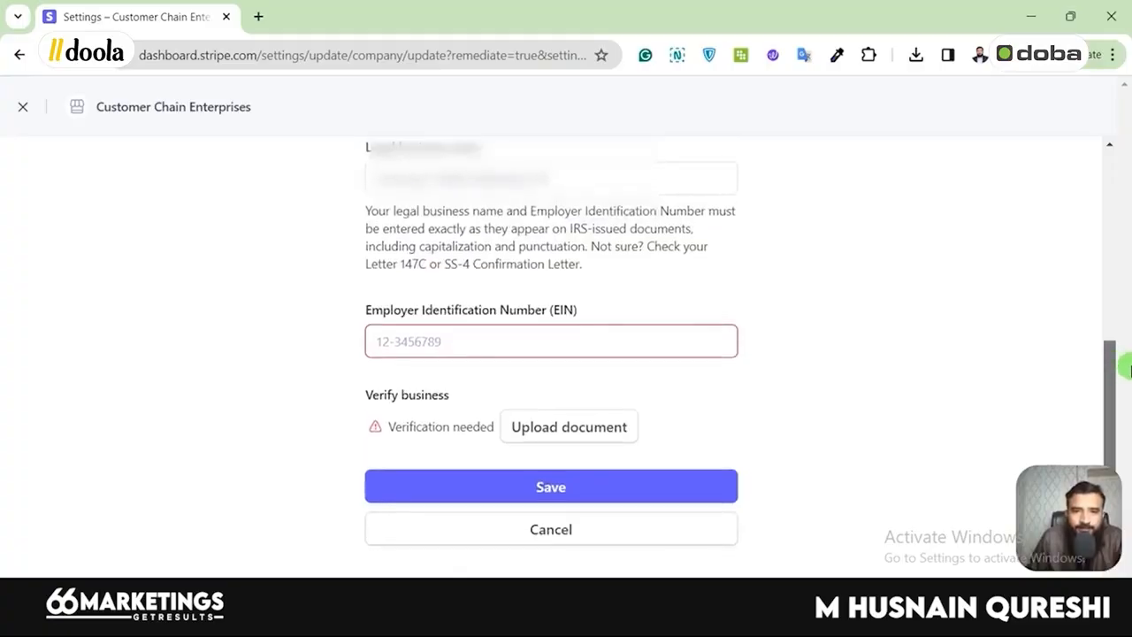
pyautogui.moveTo(481, 331)
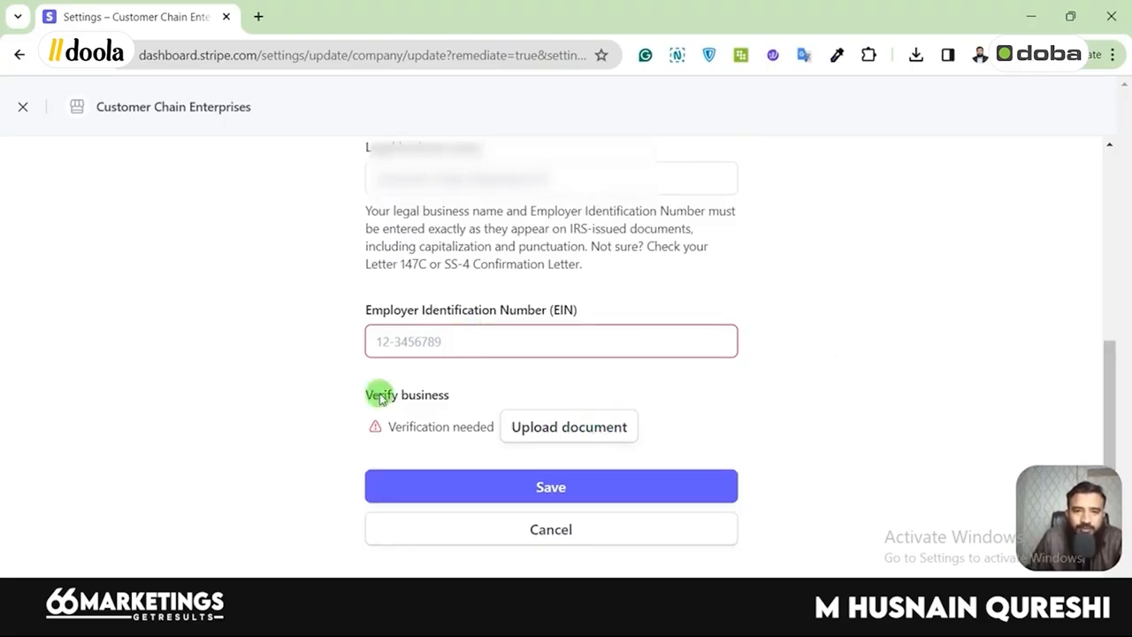
pyautogui.click(546, 432)
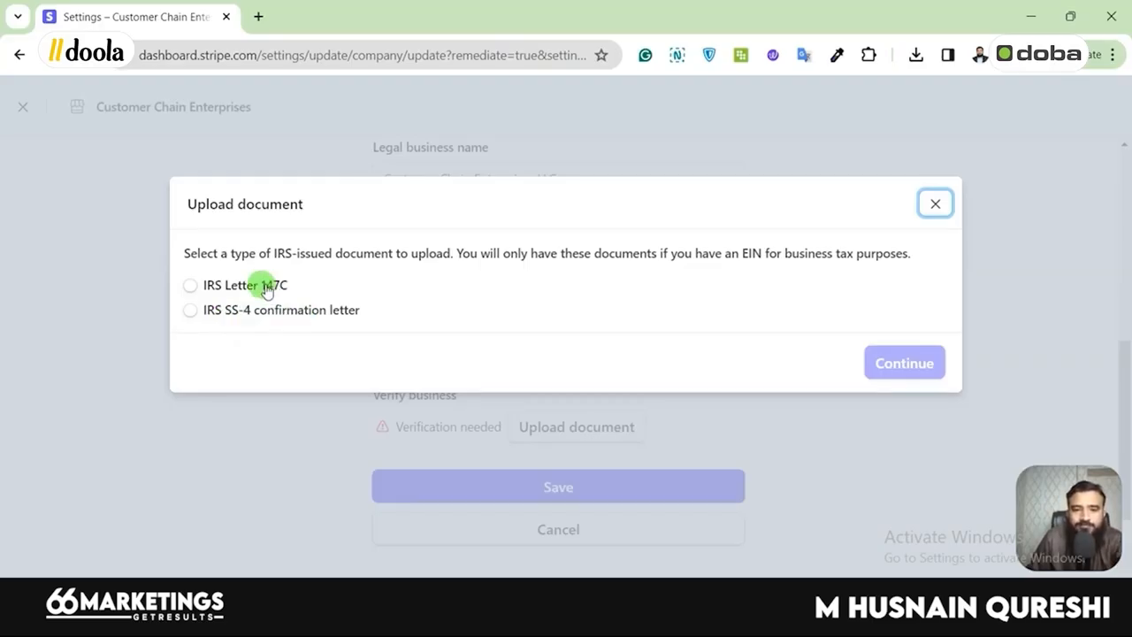
# Pick 'IRS SS-4 confirmation letter' as the document type and proceed to its upload
pyautogui.click(251, 314)
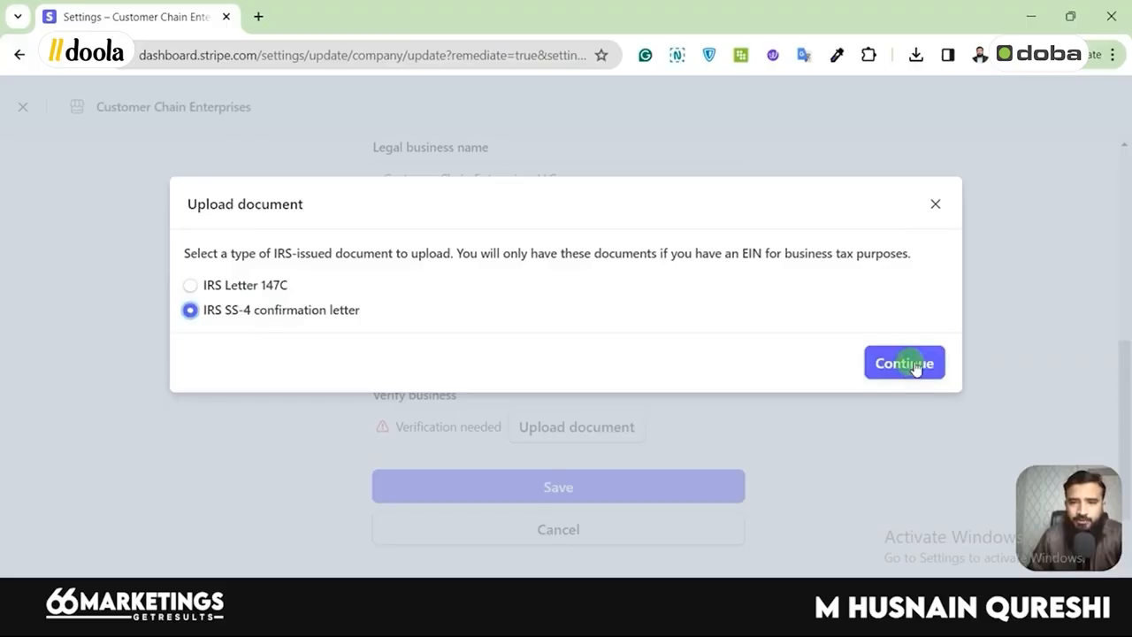
pyautogui.click(868, 363)
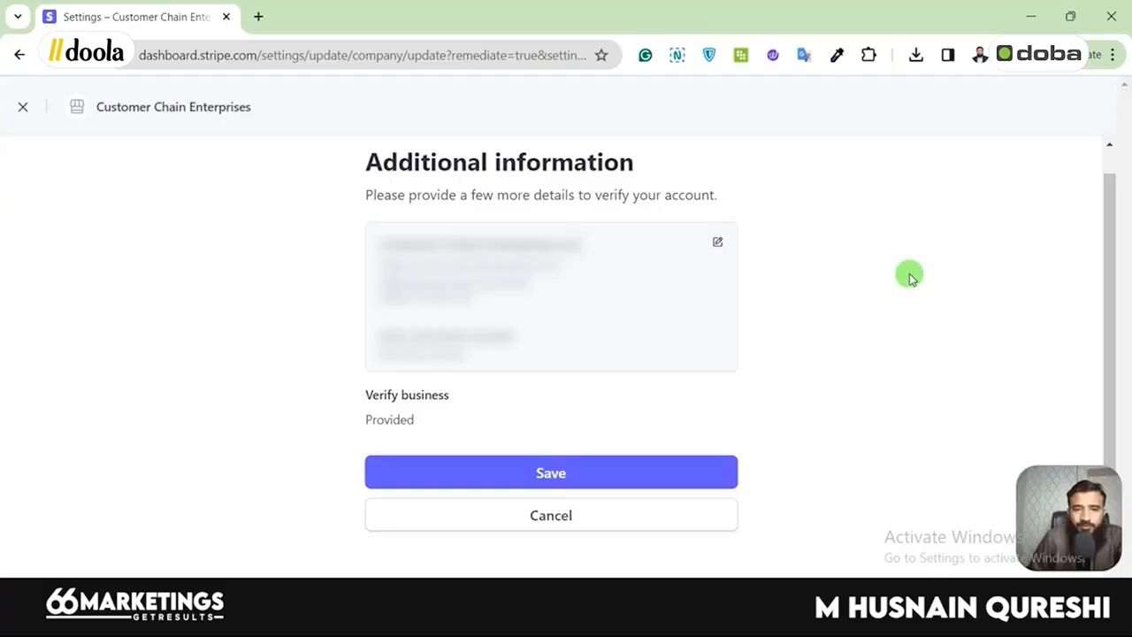
# Save the business verification details and find the representative flagged Missing required information
pyautogui.click(608, 471)
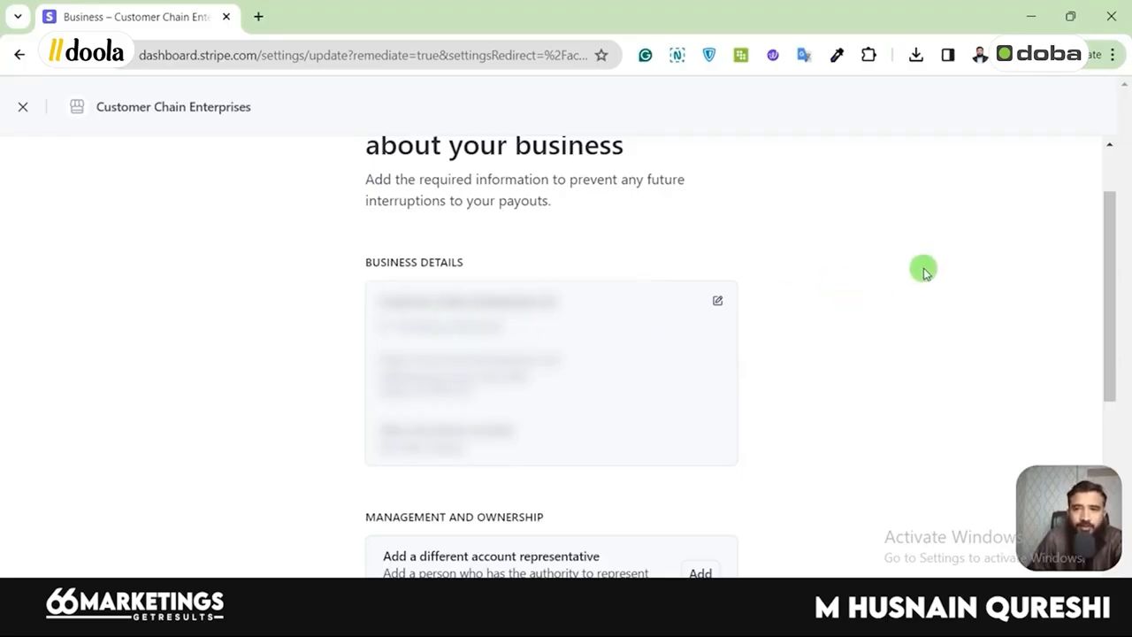
pyautogui.moveTo(1119, 225); pyautogui.dragTo(1105, 374)
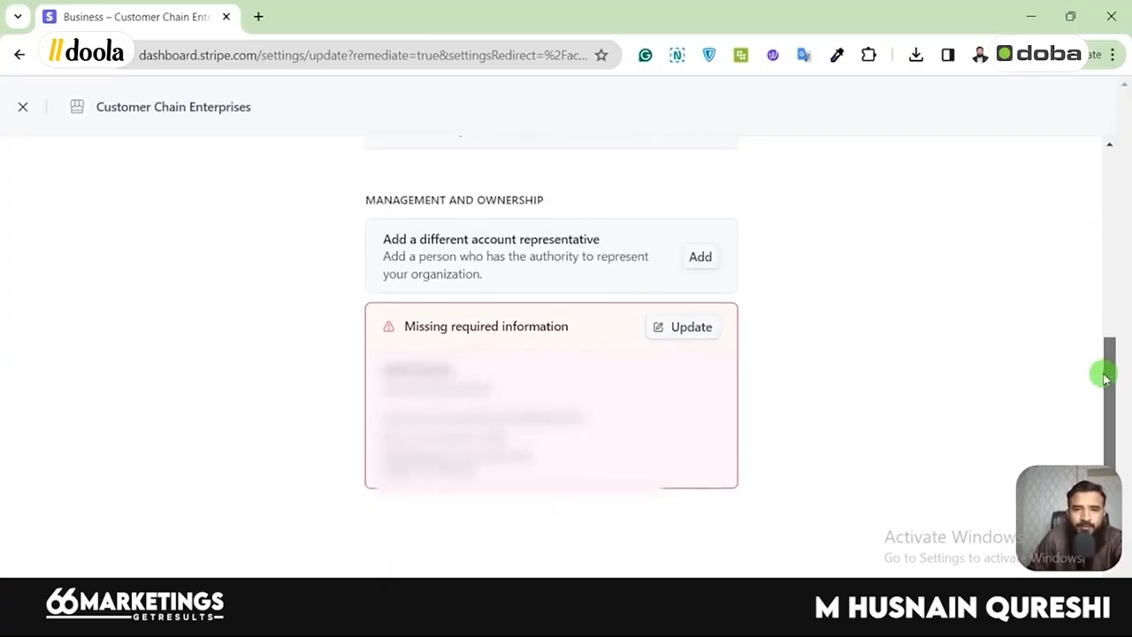
# Start updating the representative's ID check using the Upload a file option
pyautogui.click(686, 329)
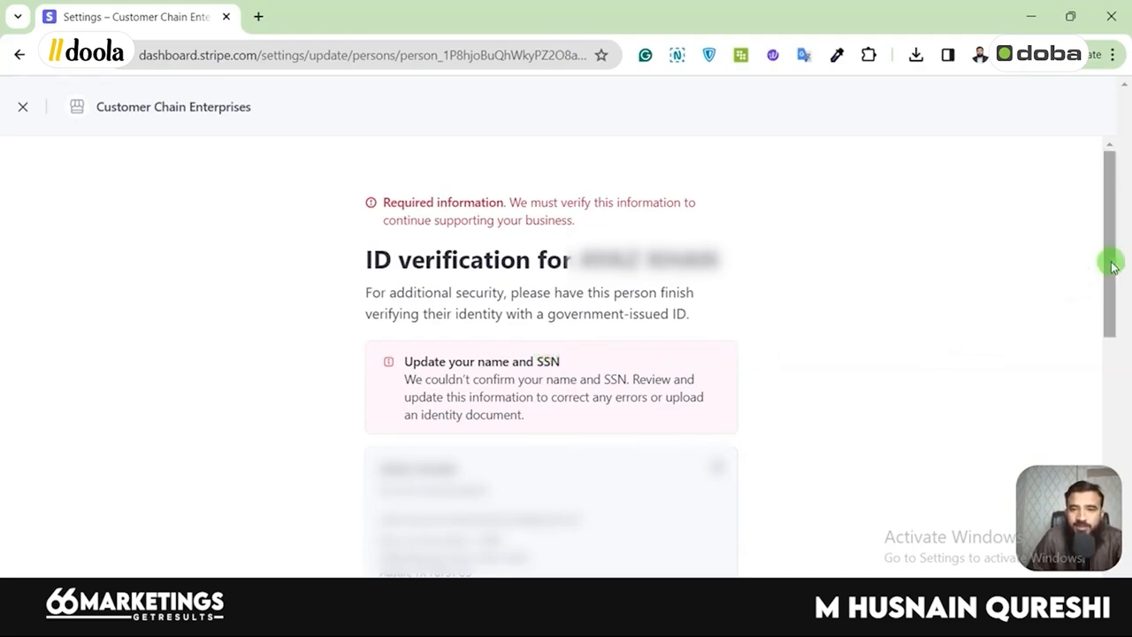
pyautogui.moveTo(1110, 224); pyautogui.dragTo(1089, 405)
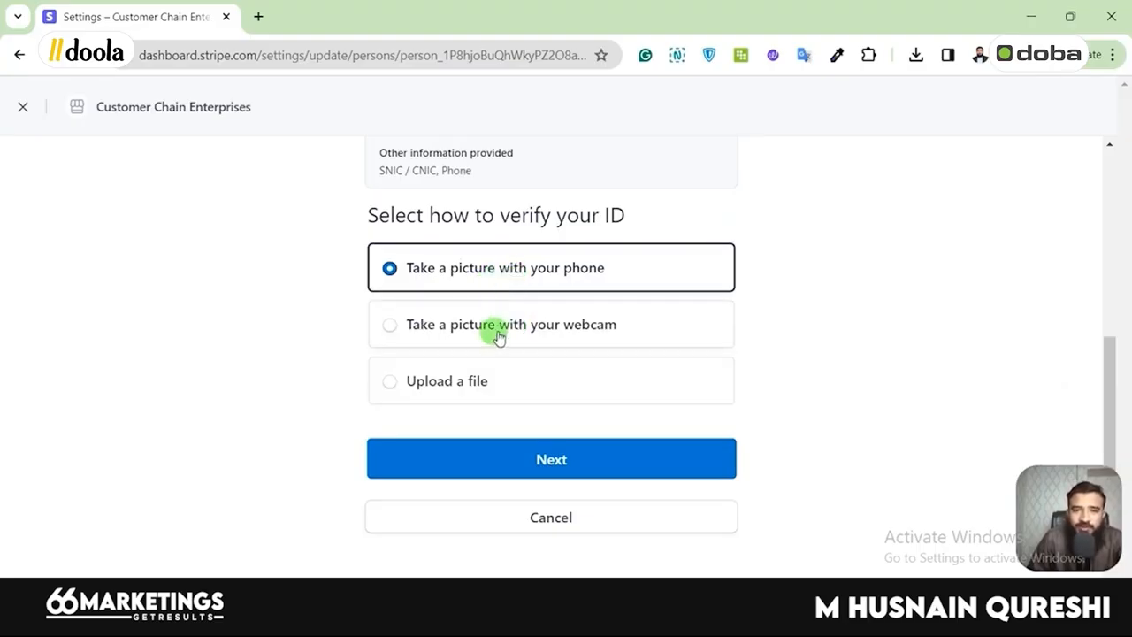
pyautogui.click(475, 391)
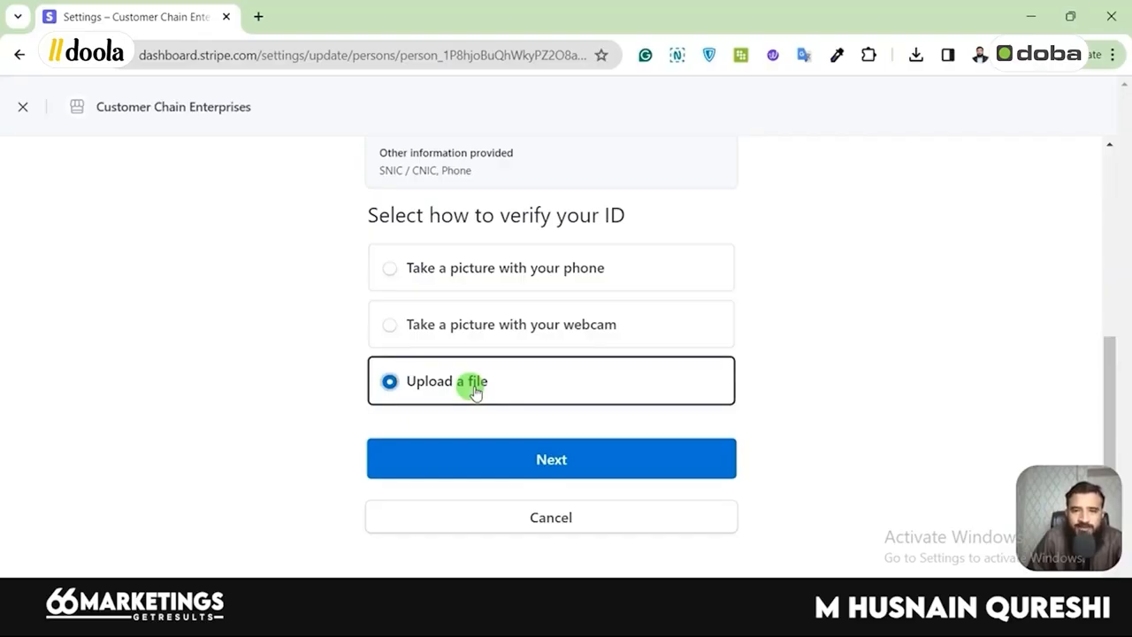
pyautogui.click(540, 458)
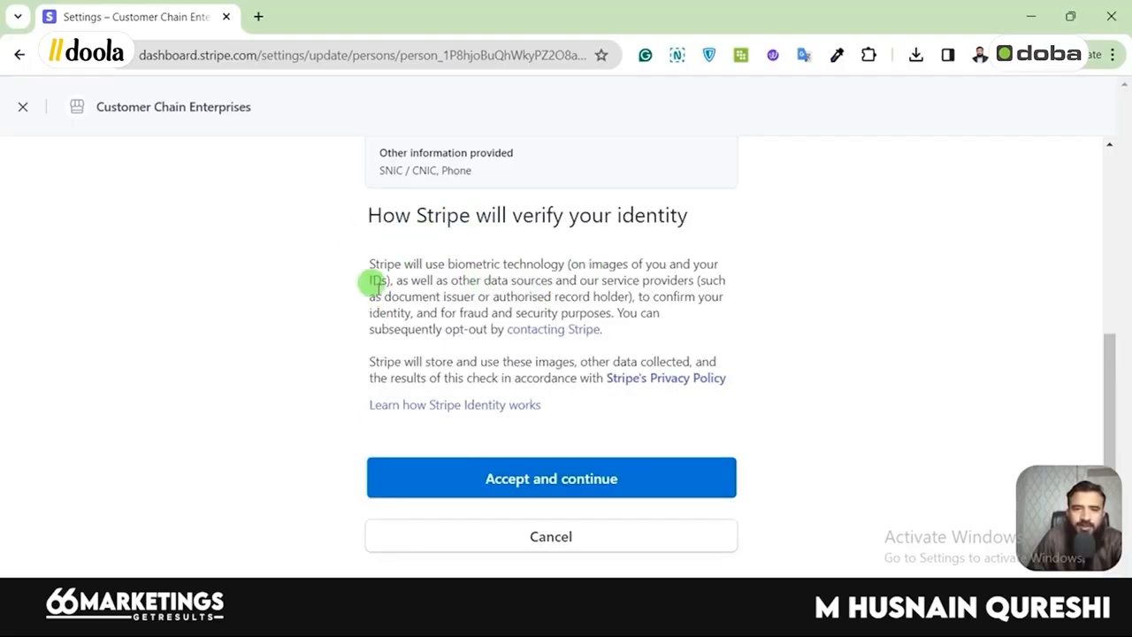
# Accept Stripe's verification terms and upload the representative's front and back ID images
pyautogui.click(579, 485)
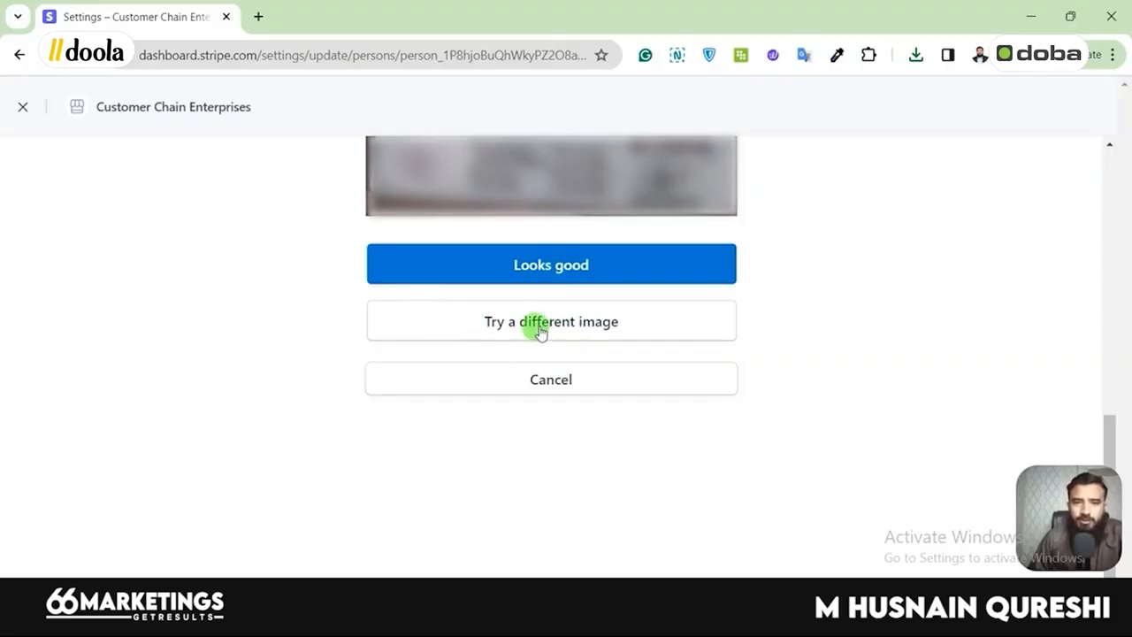
pyautogui.click(573, 276)
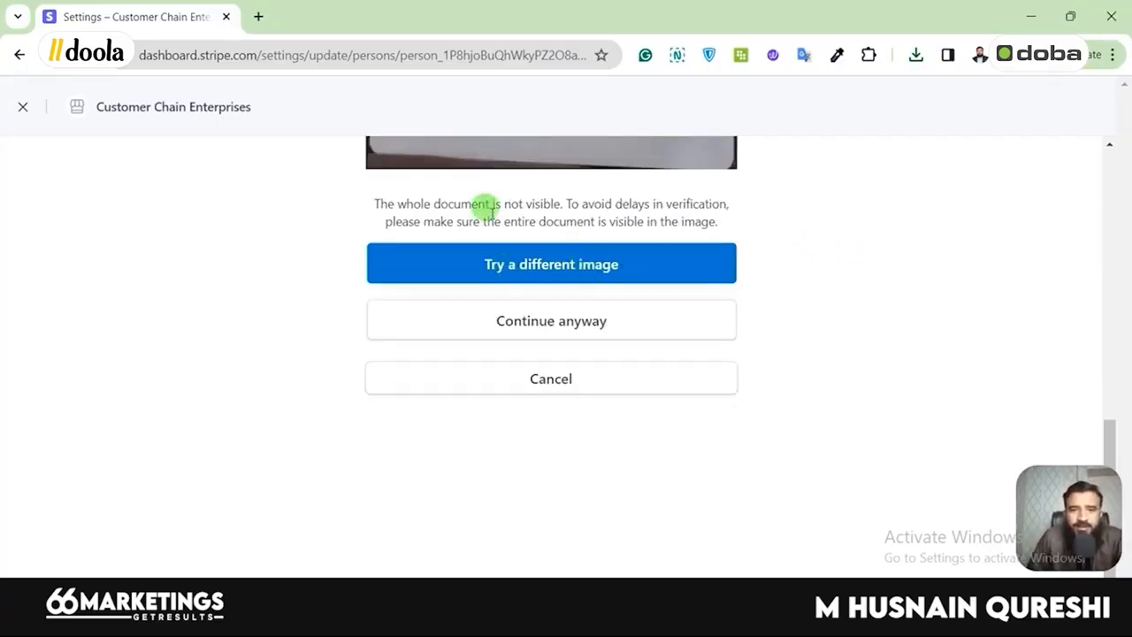
pyautogui.moveTo(425, 205); pyautogui.dragTo(557, 201)
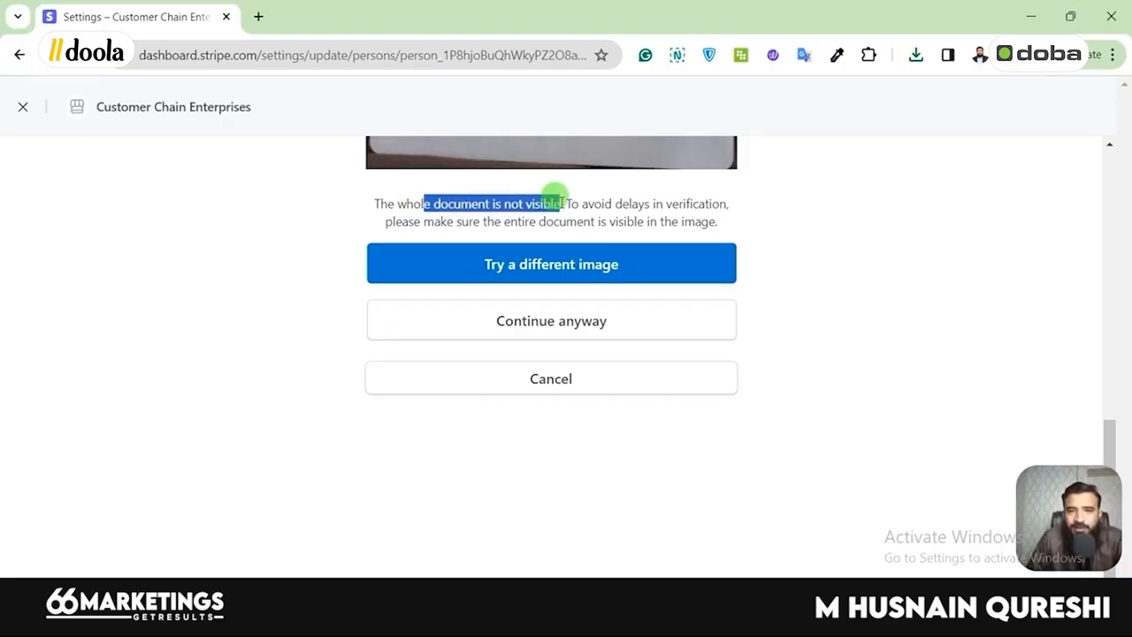
pyautogui.click(563, 200)
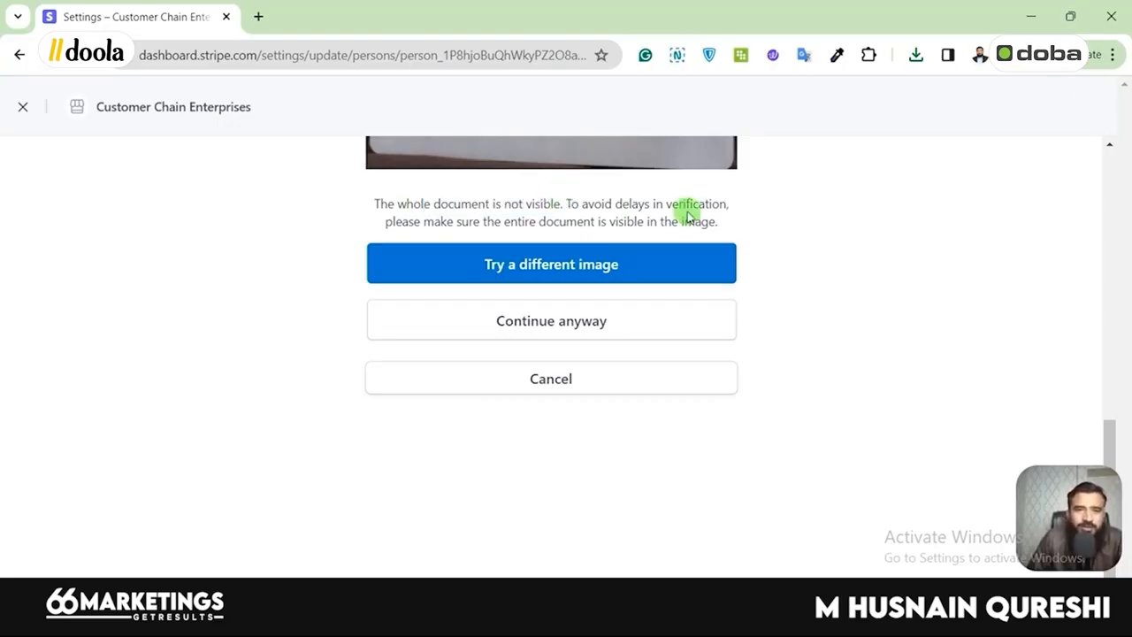
# Submit the ID images despite the visibility warning and go back to the Dashboard home
pyautogui.click(550, 329)
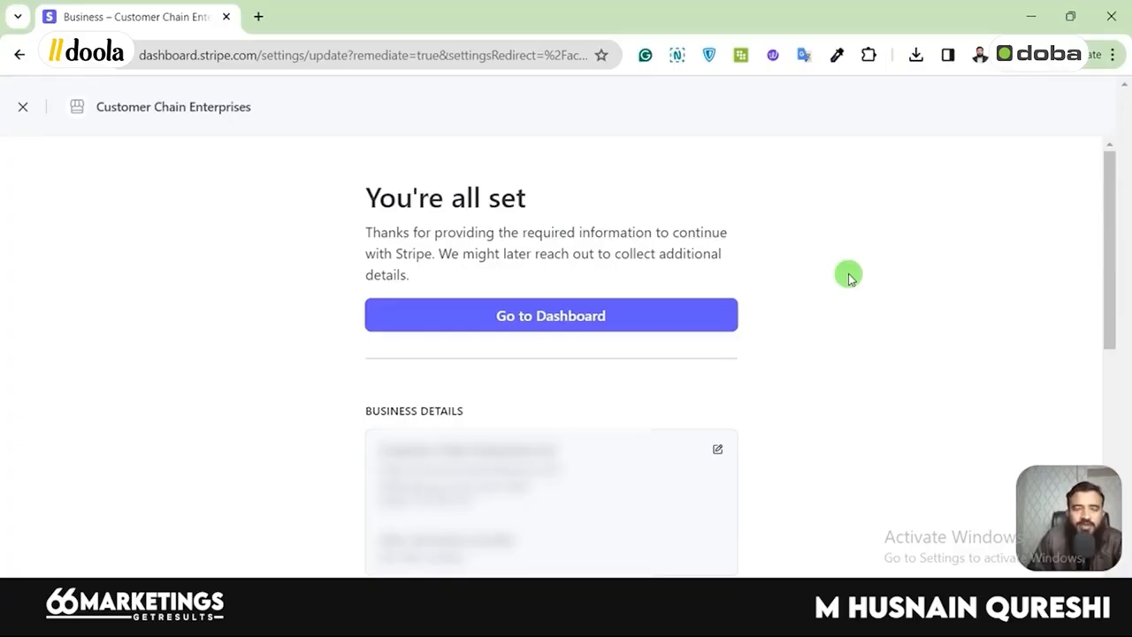
pyautogui.click(523, 315)
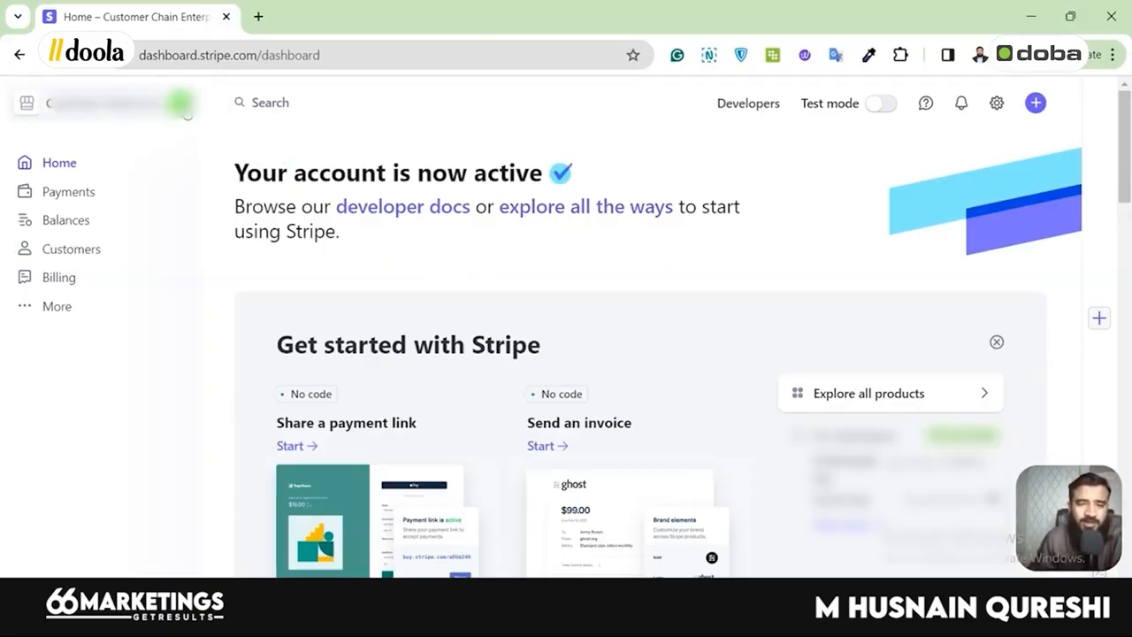
# Bring up the account switcher, then the Settings gear menu with Settings, Profile and Sign out
pyautogui.click(182, 104)
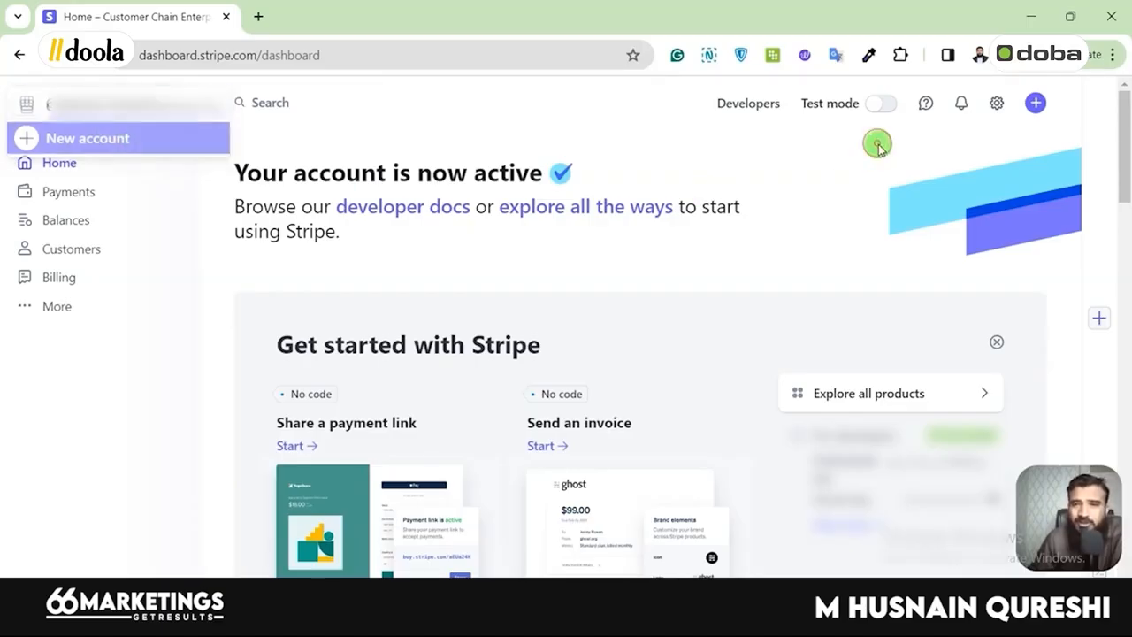
pyautogui.click(998, 106)
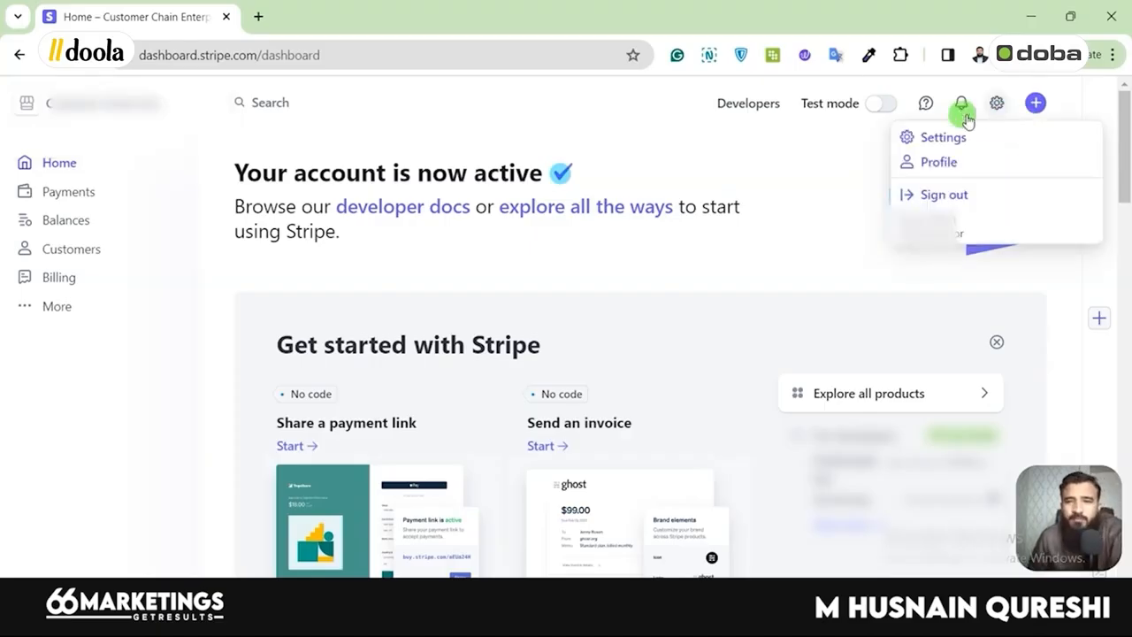
# Go to Business settings on Account details and expand its sections list
pyautogui.click(948, 143)
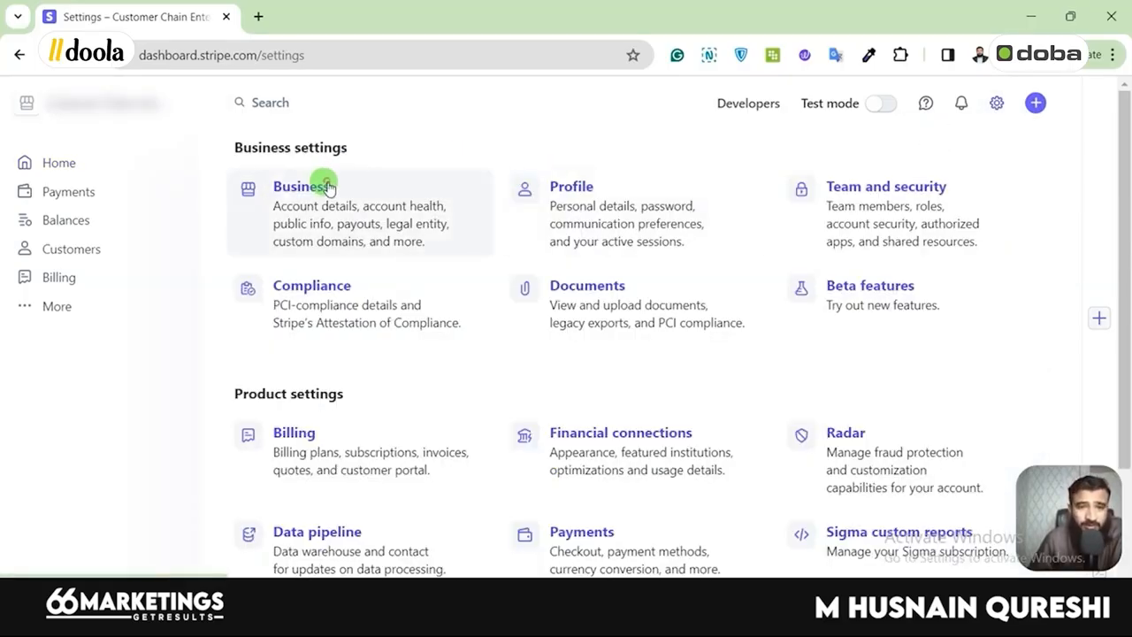
pyautogui.click(327, 188)
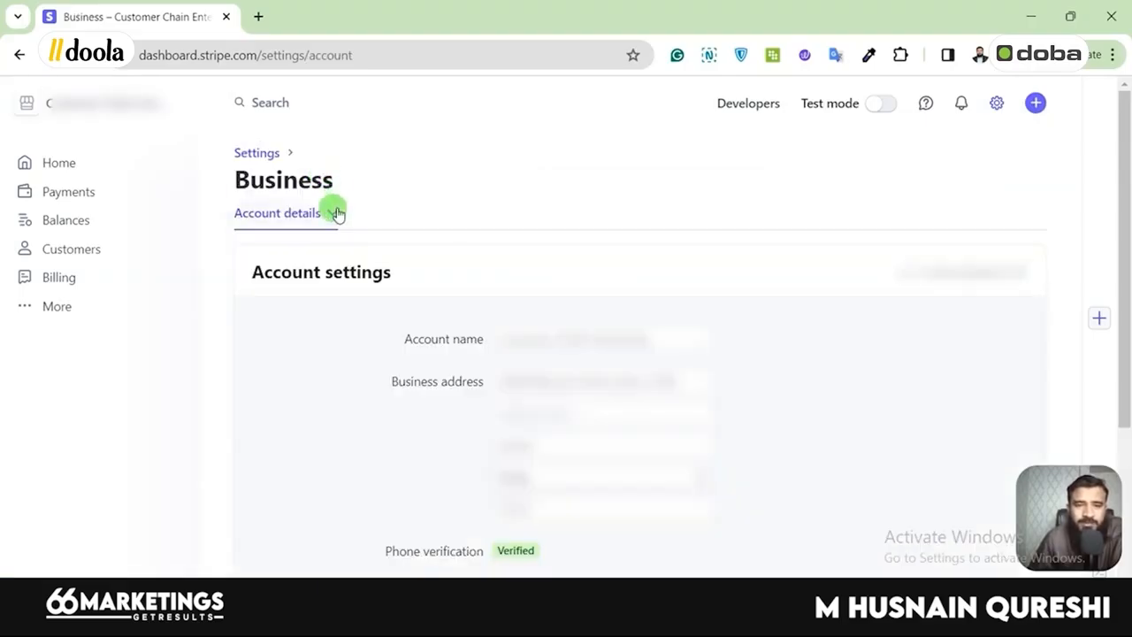
pyautogui.click(335, 214)
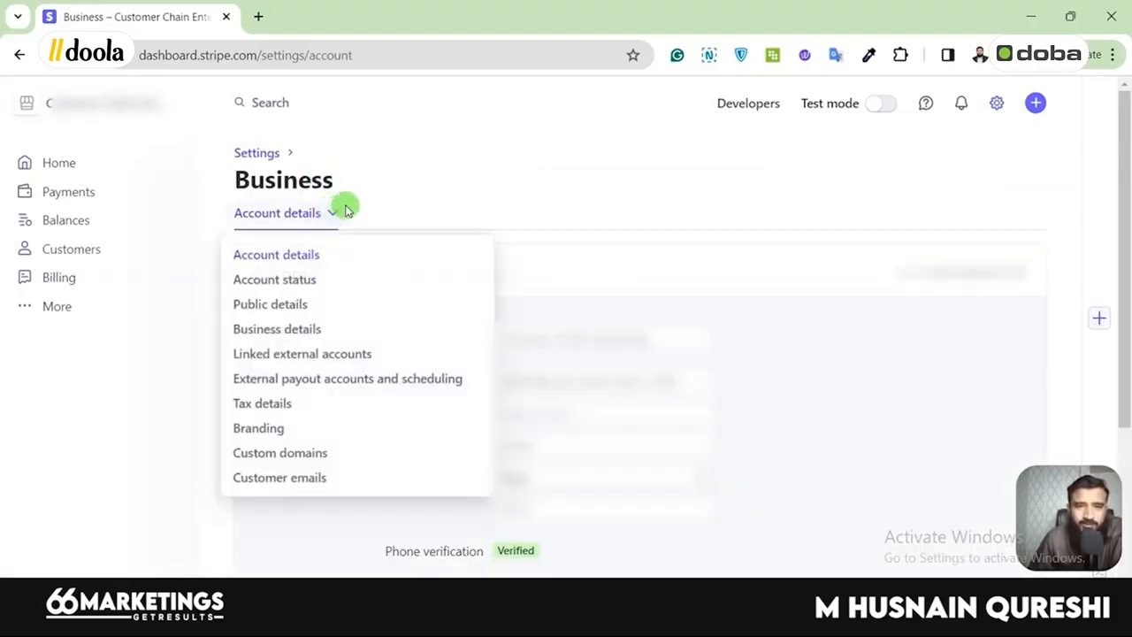
# Check Account status for completed representative, tax ID and website tasks and no active tasks, then go Home
pyautogui.click(277, 283)
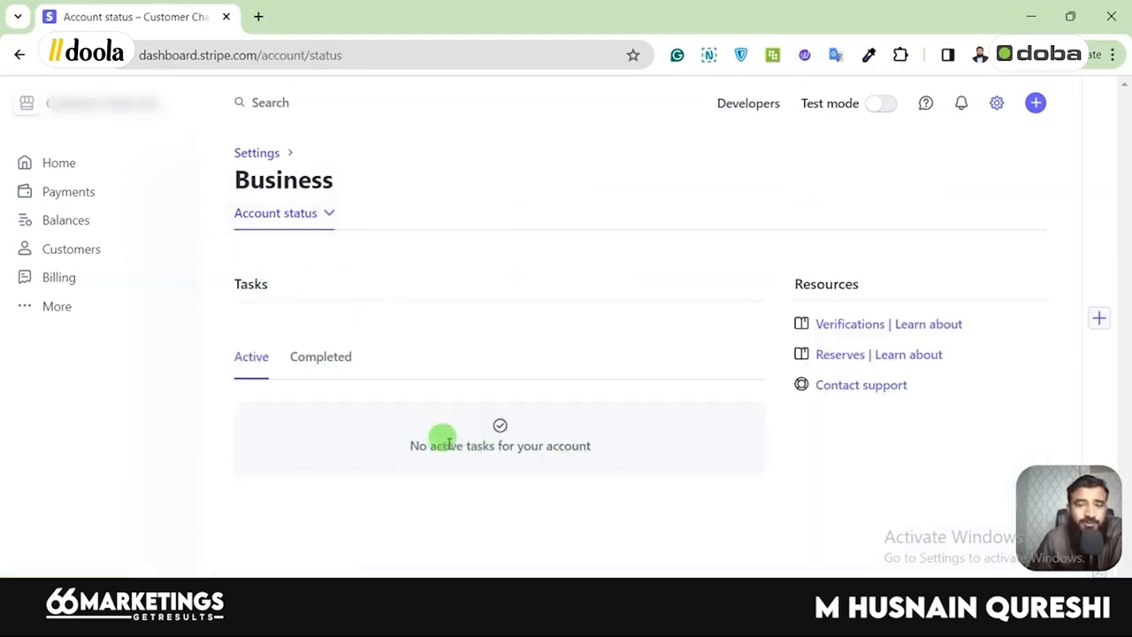
pyautogui.click(313, 358)
pyautogui.scroll(-1, 447, 345)
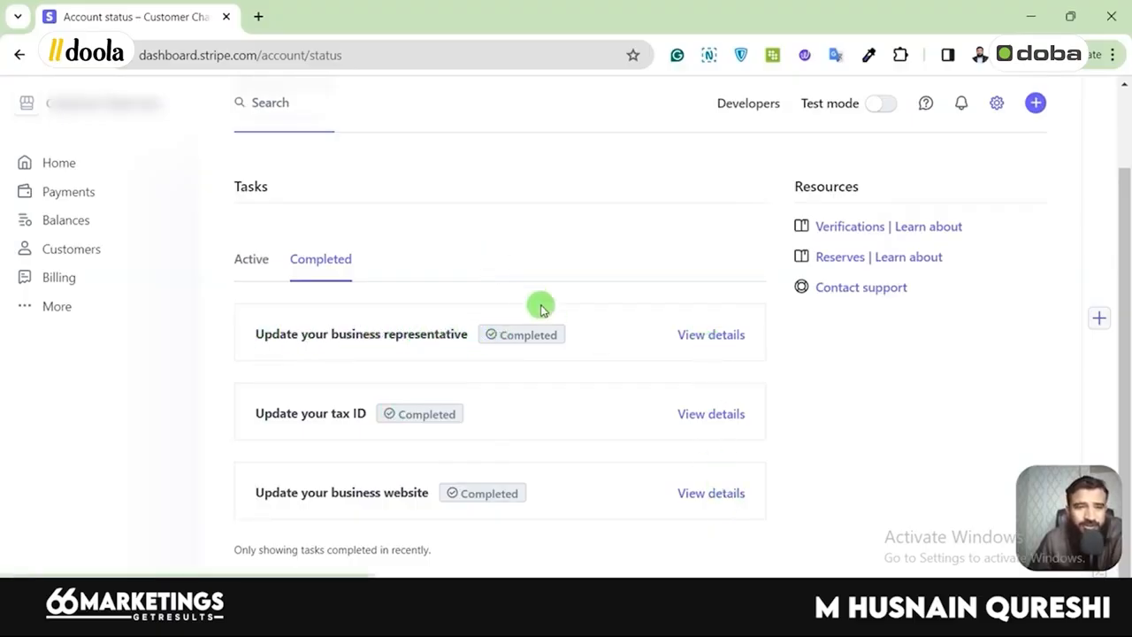
pyautogui.scroll(2, 541, 308)
pyautogui.click(248, 358)
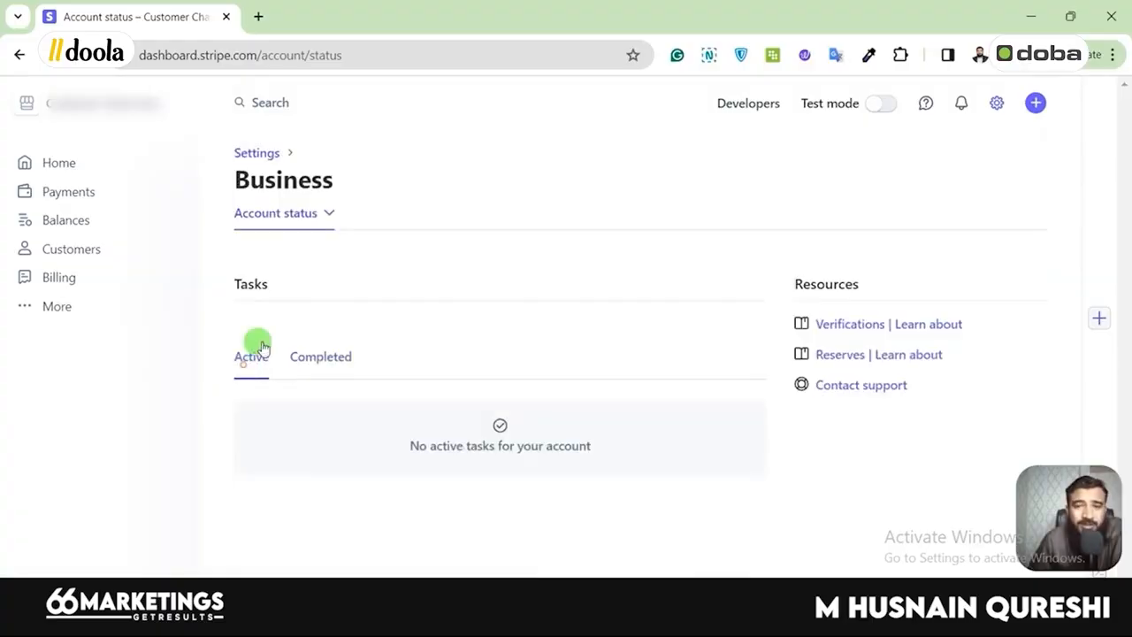
pyautogui.click(59, 163)
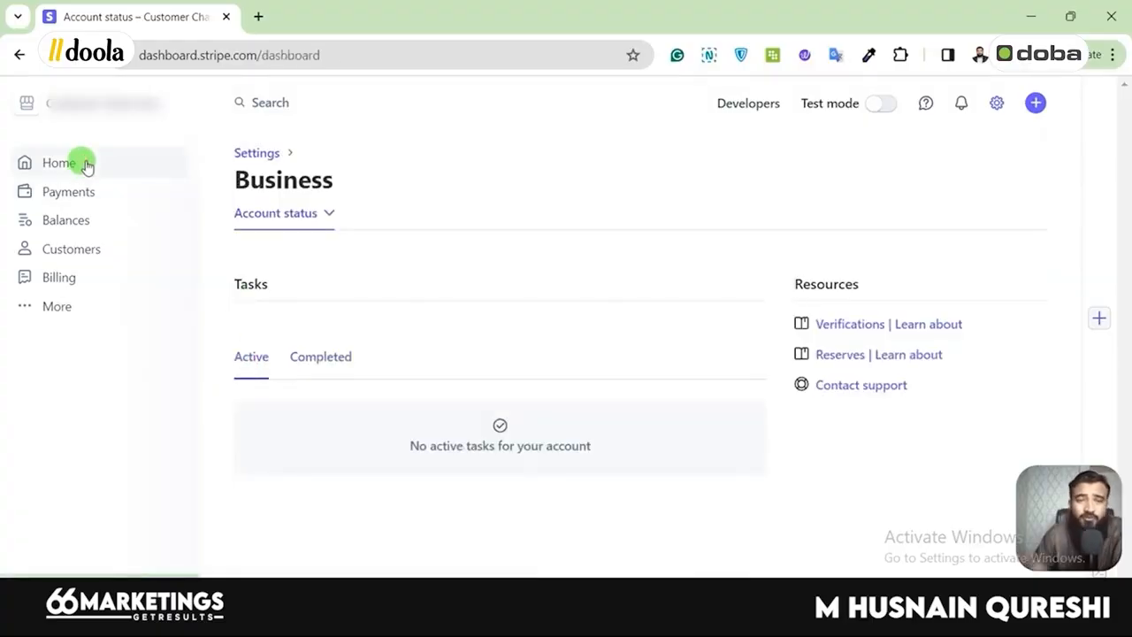